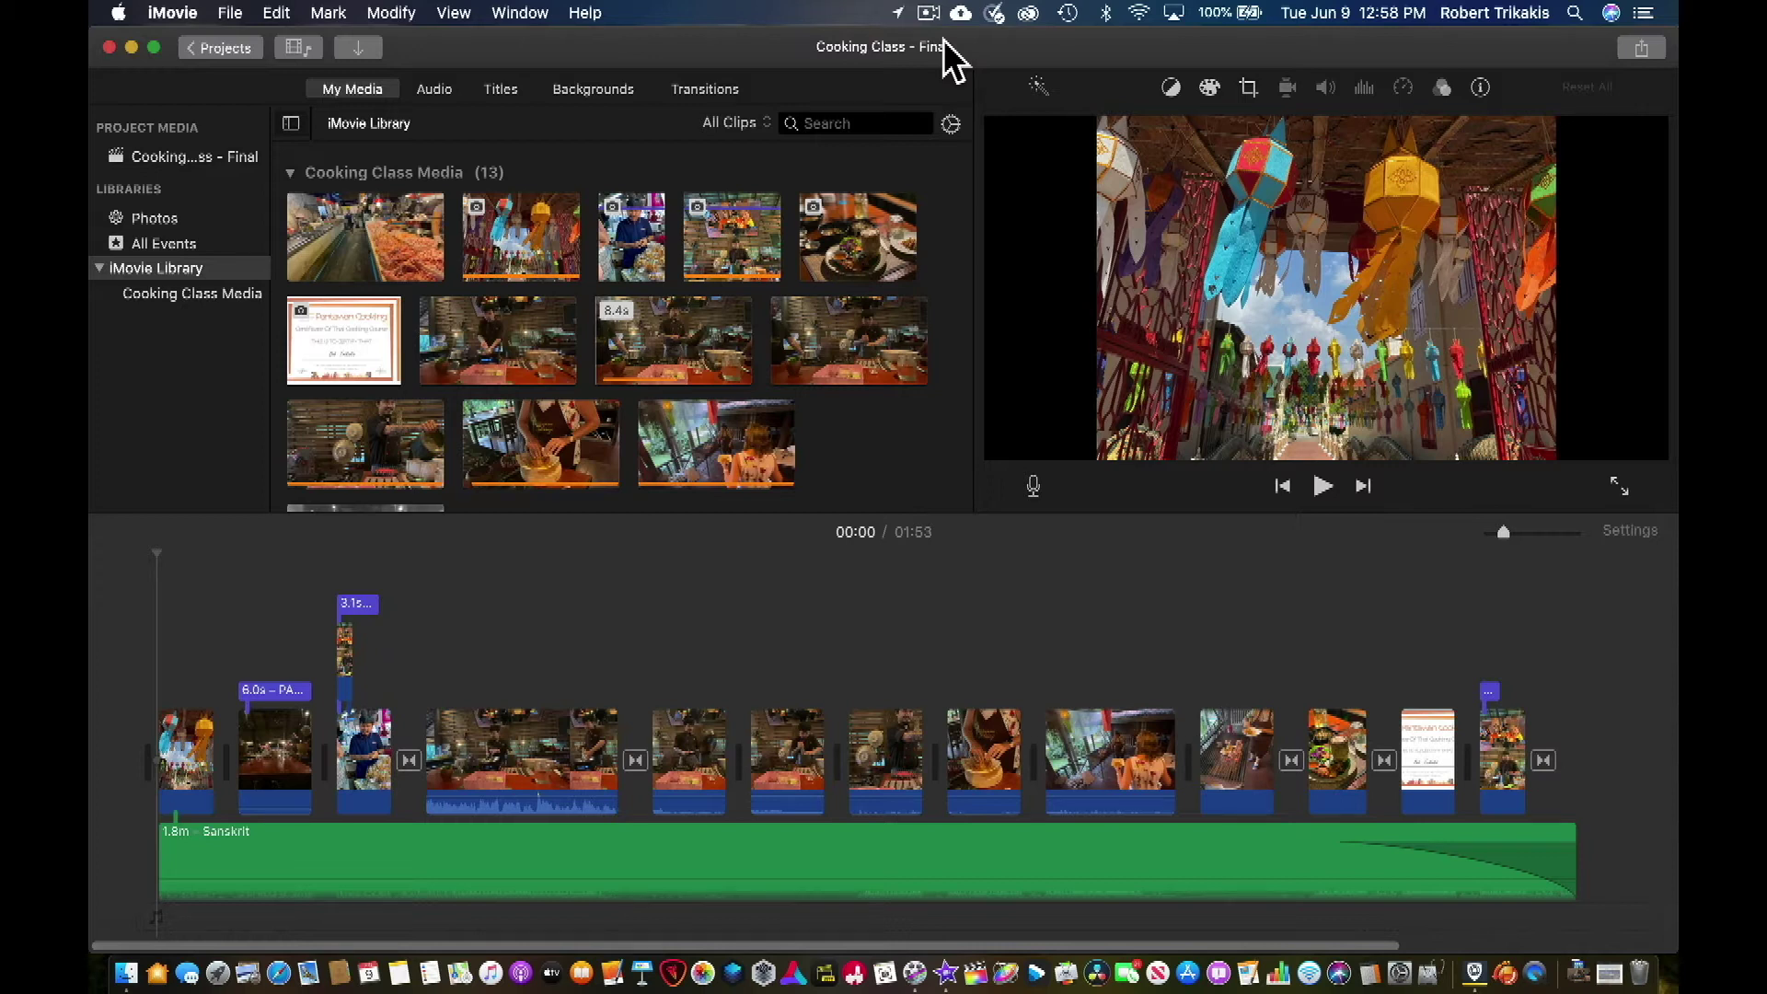
# - Review the clips of the iMovie Library, the Cooking Class Media event and the project's own media, selecting the market clip
pyautogui.click(168, 346)
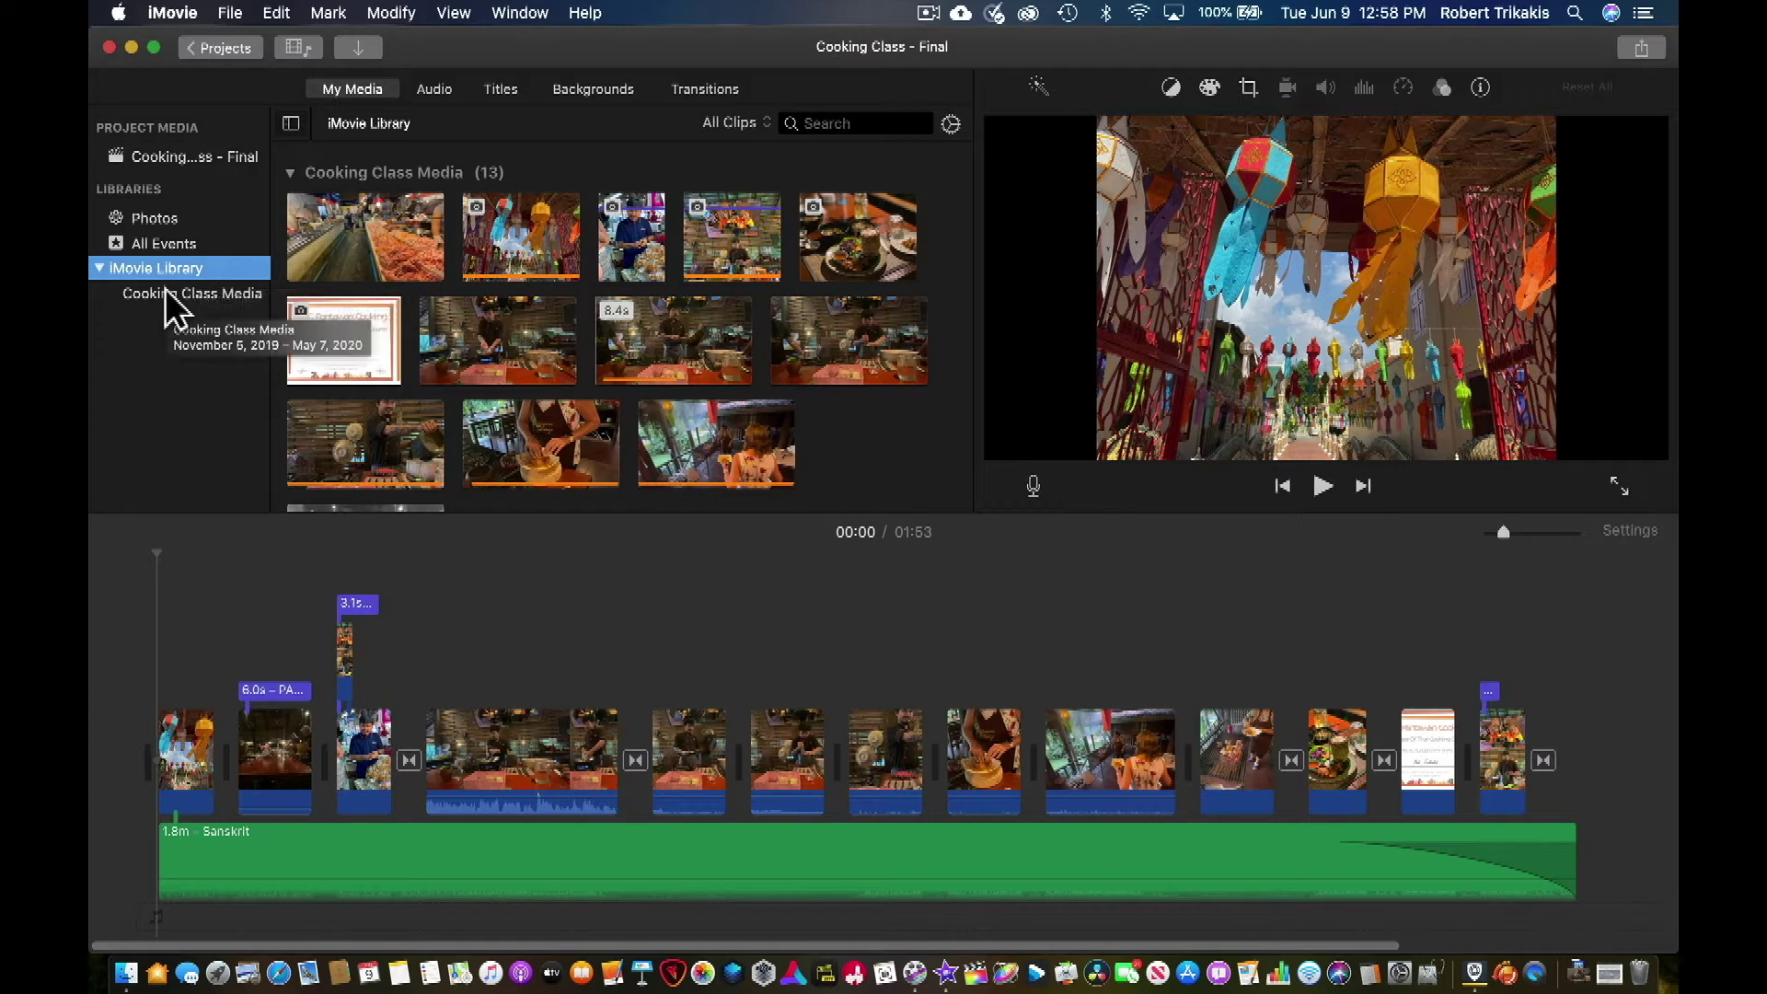
pyautogui.click(166, 292)
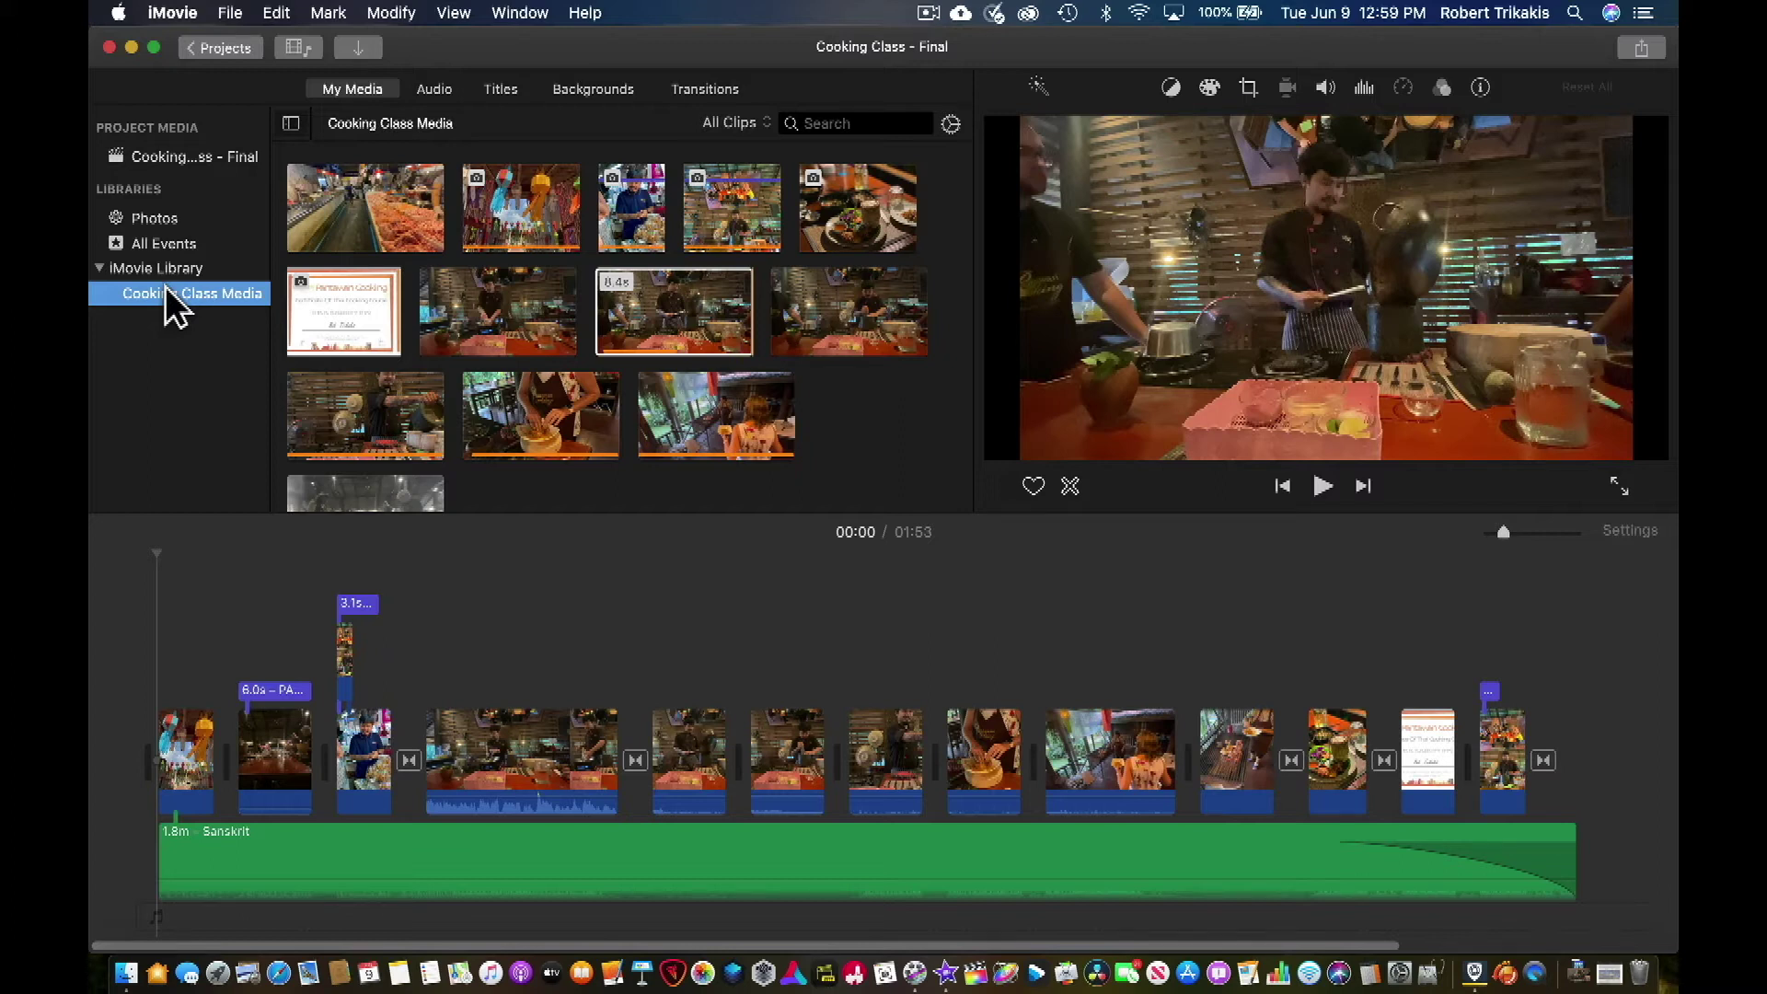
pyautogui.click(208, 175)
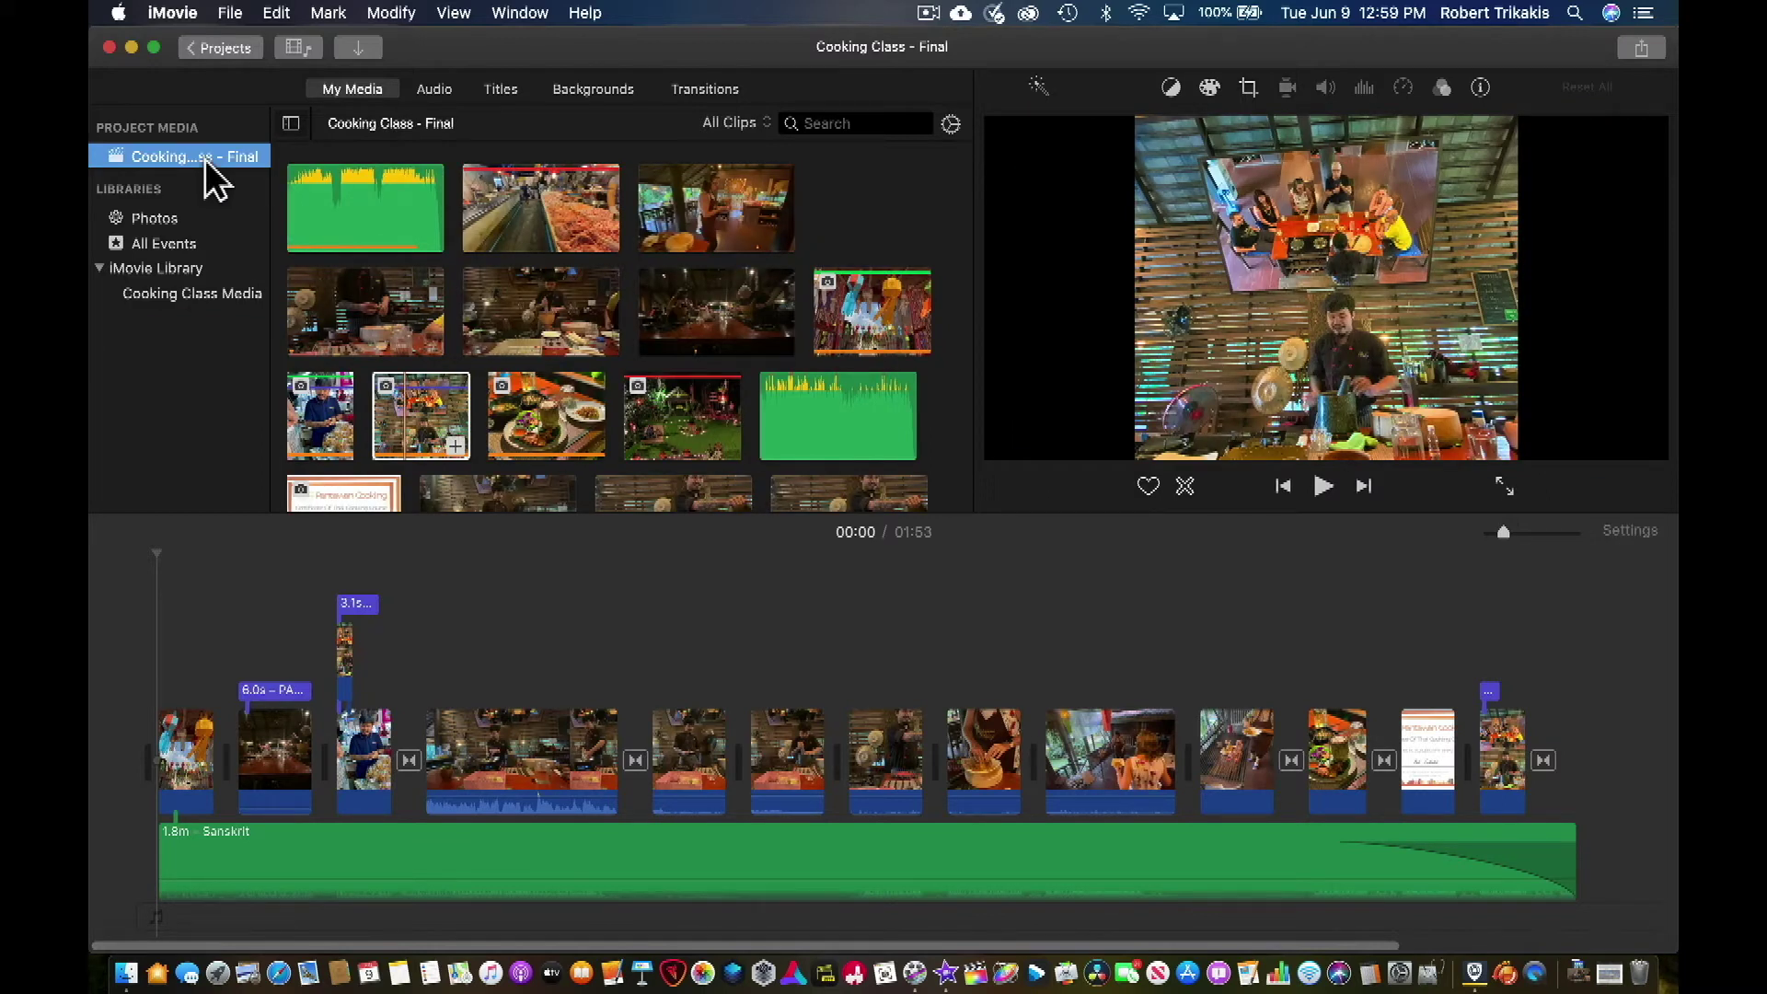
pyautogui.click(226, 267)
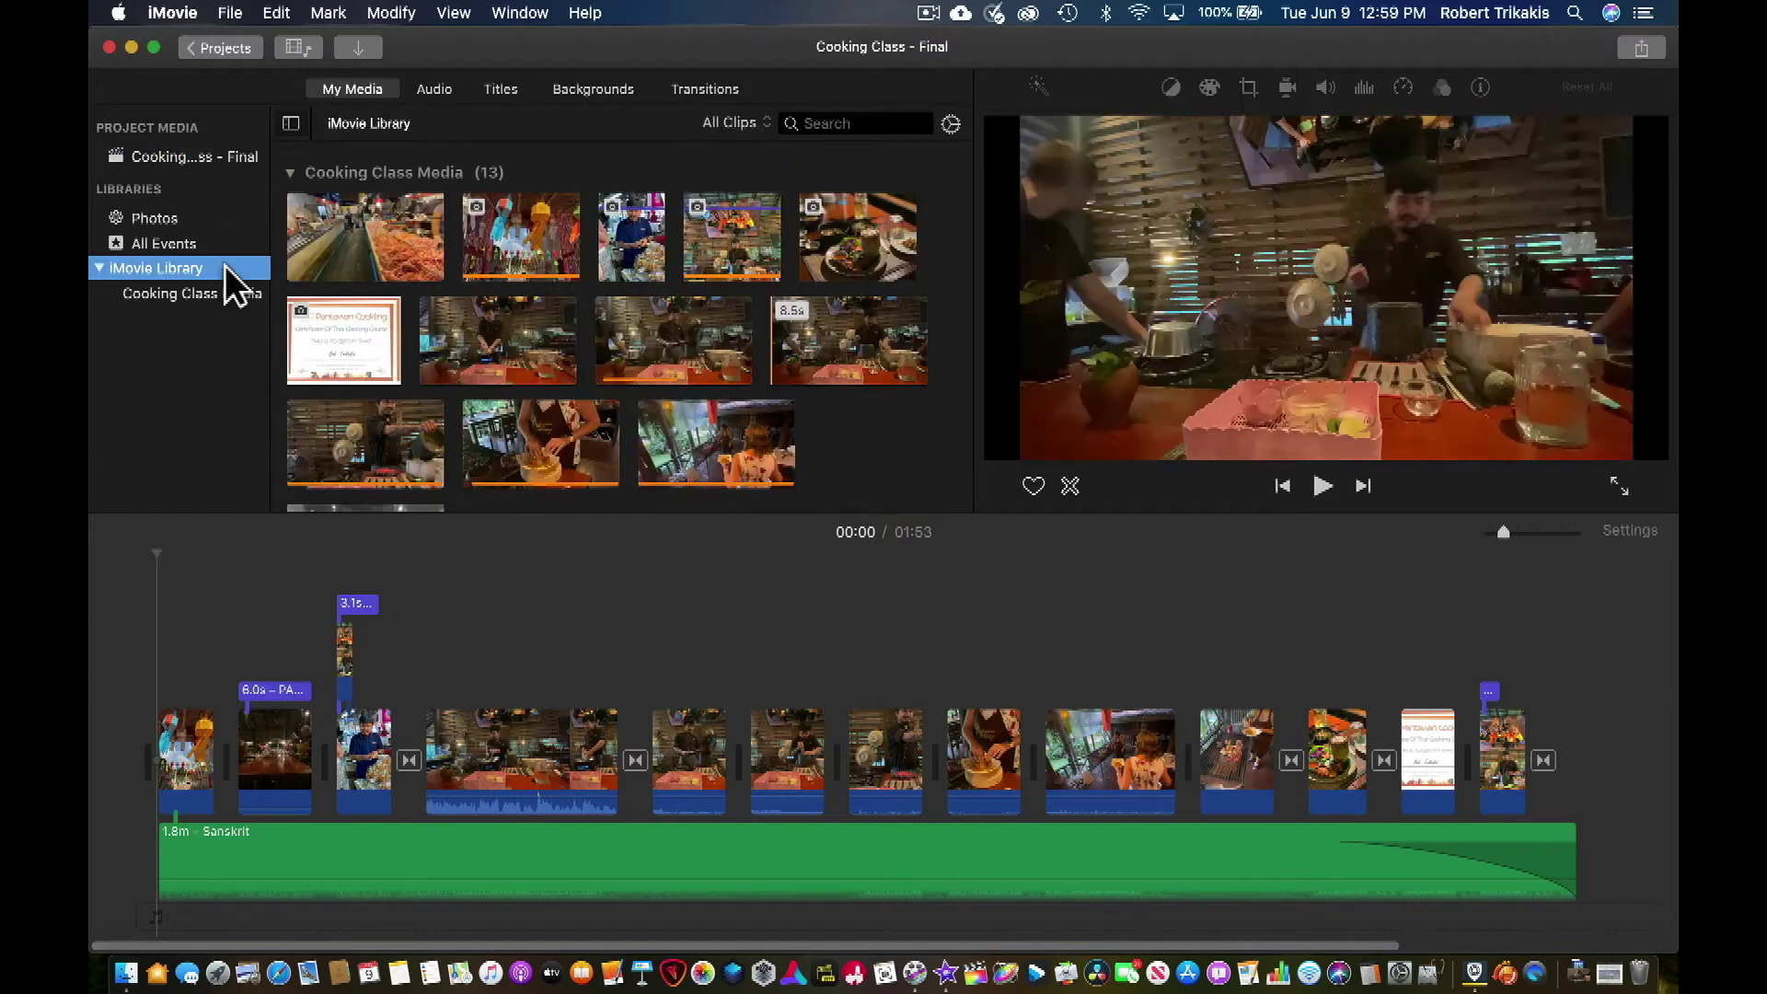
pyautogui.click(252, 295)
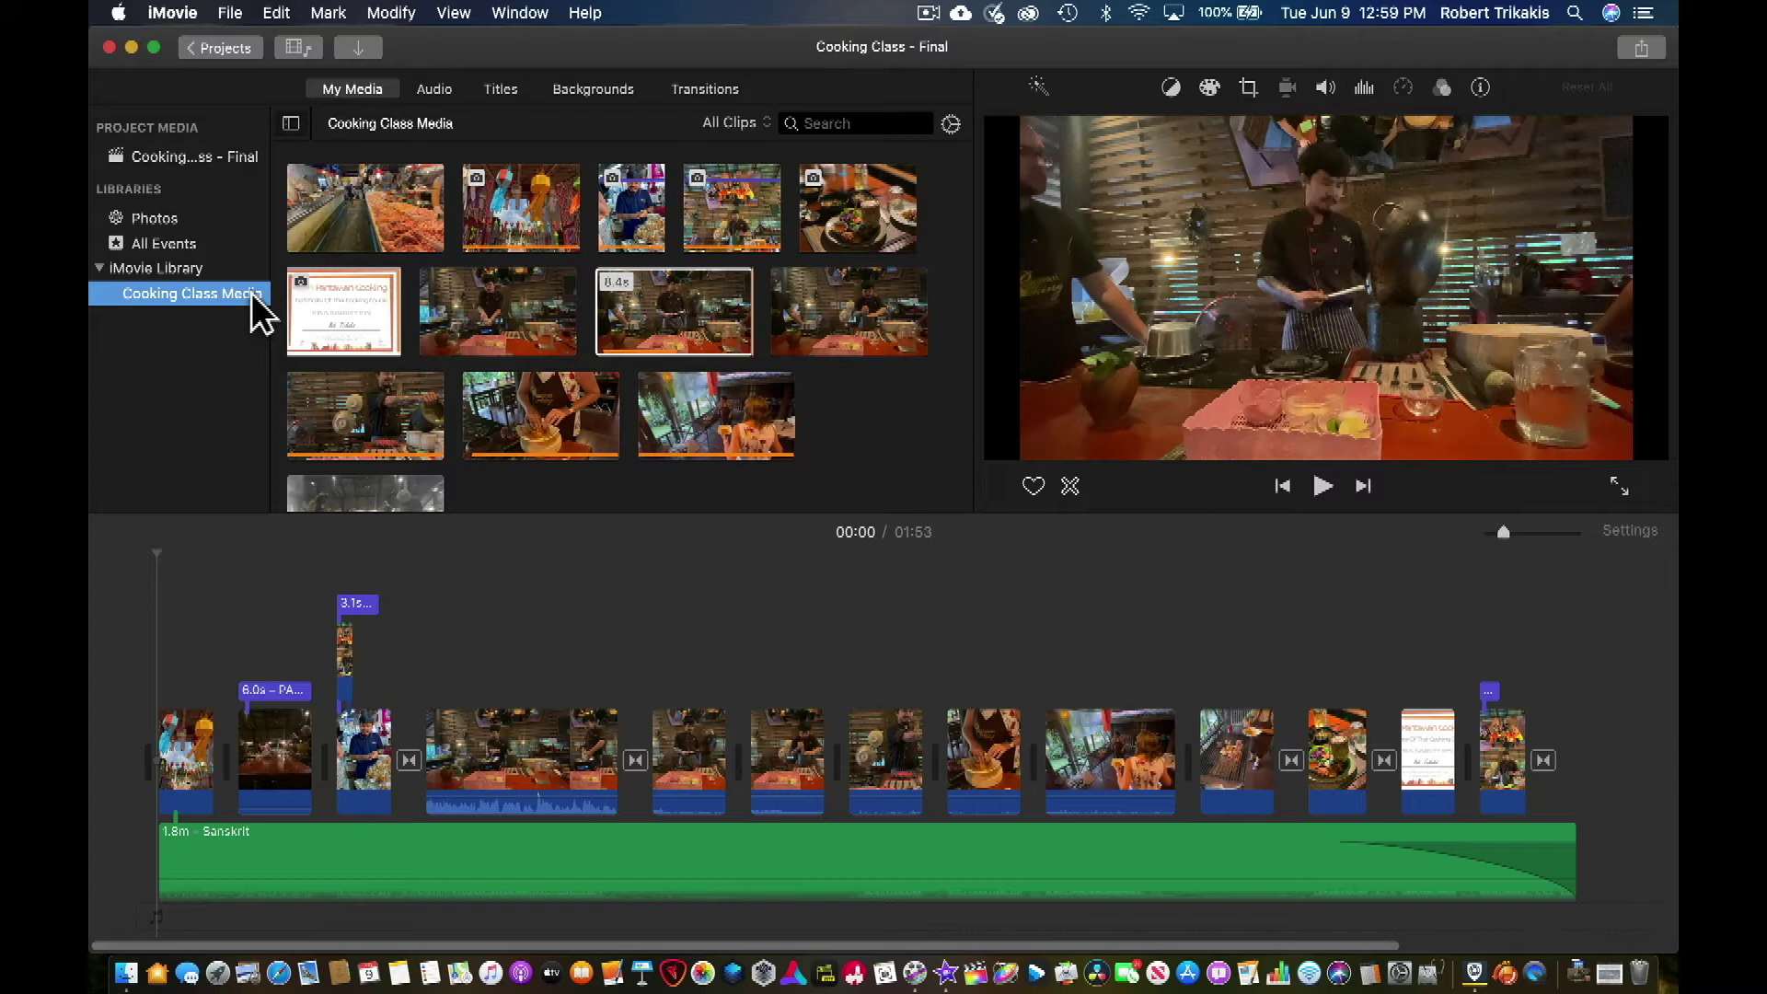
pyautogui.click(226, 158)
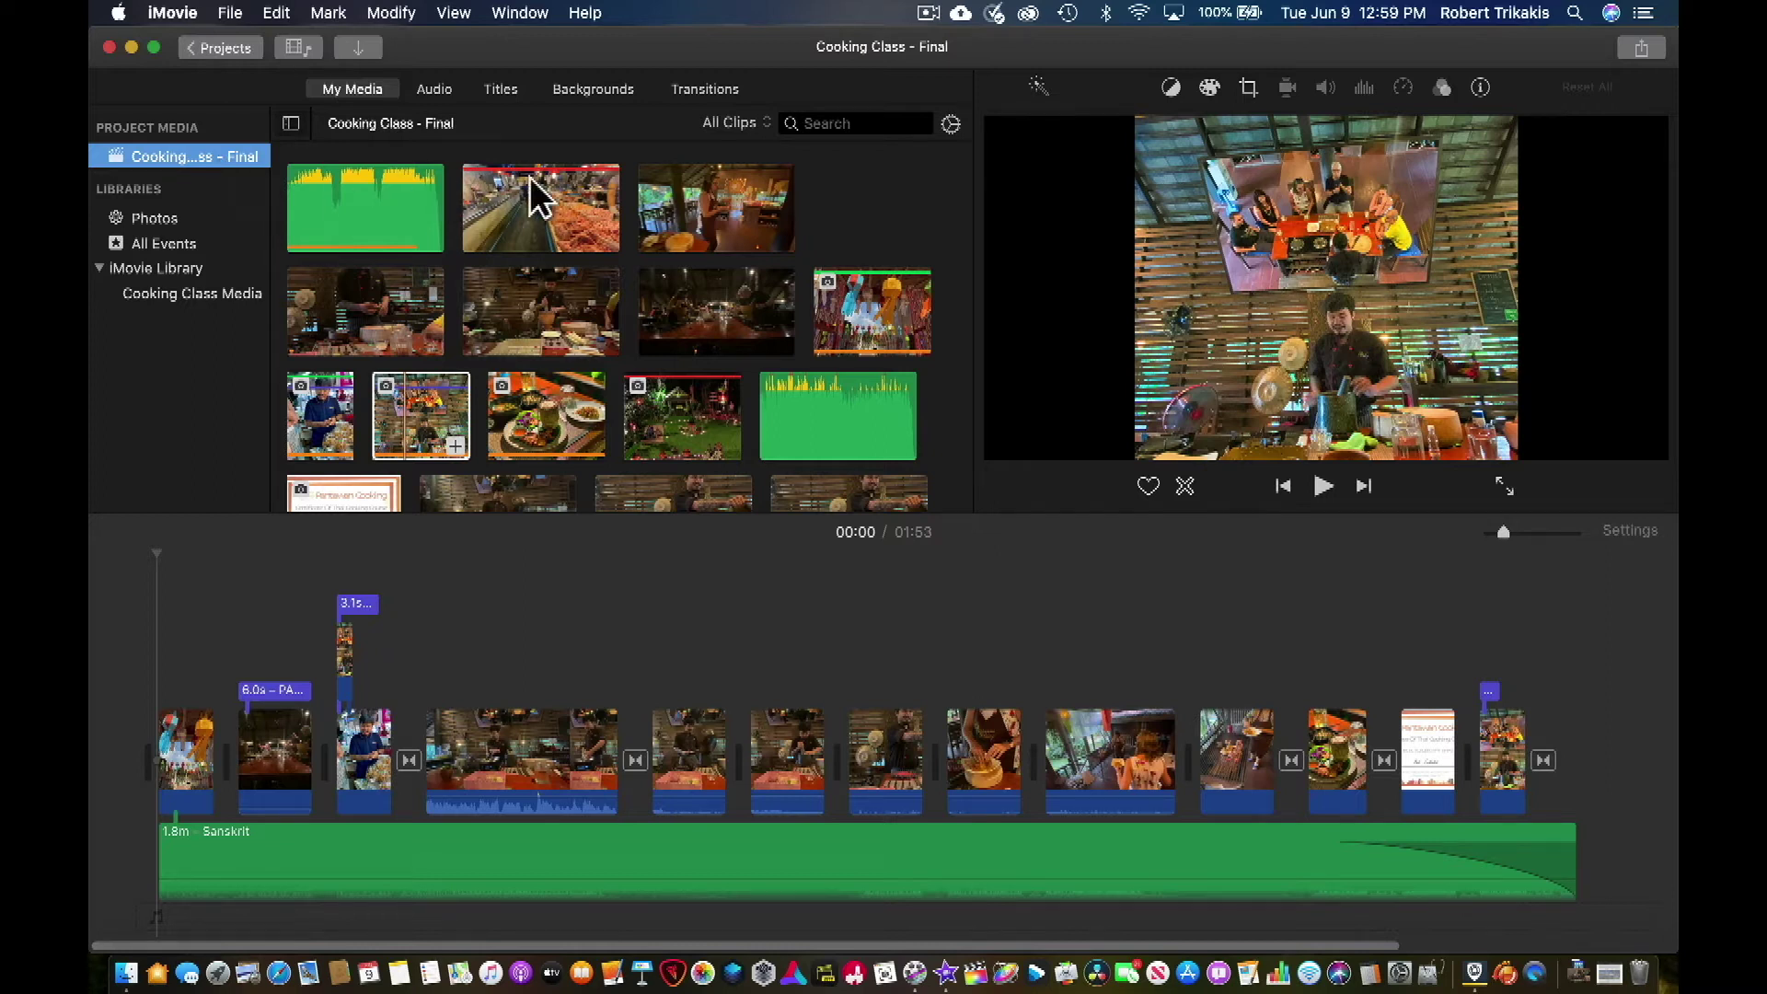
pyautogui.click(586, 230)
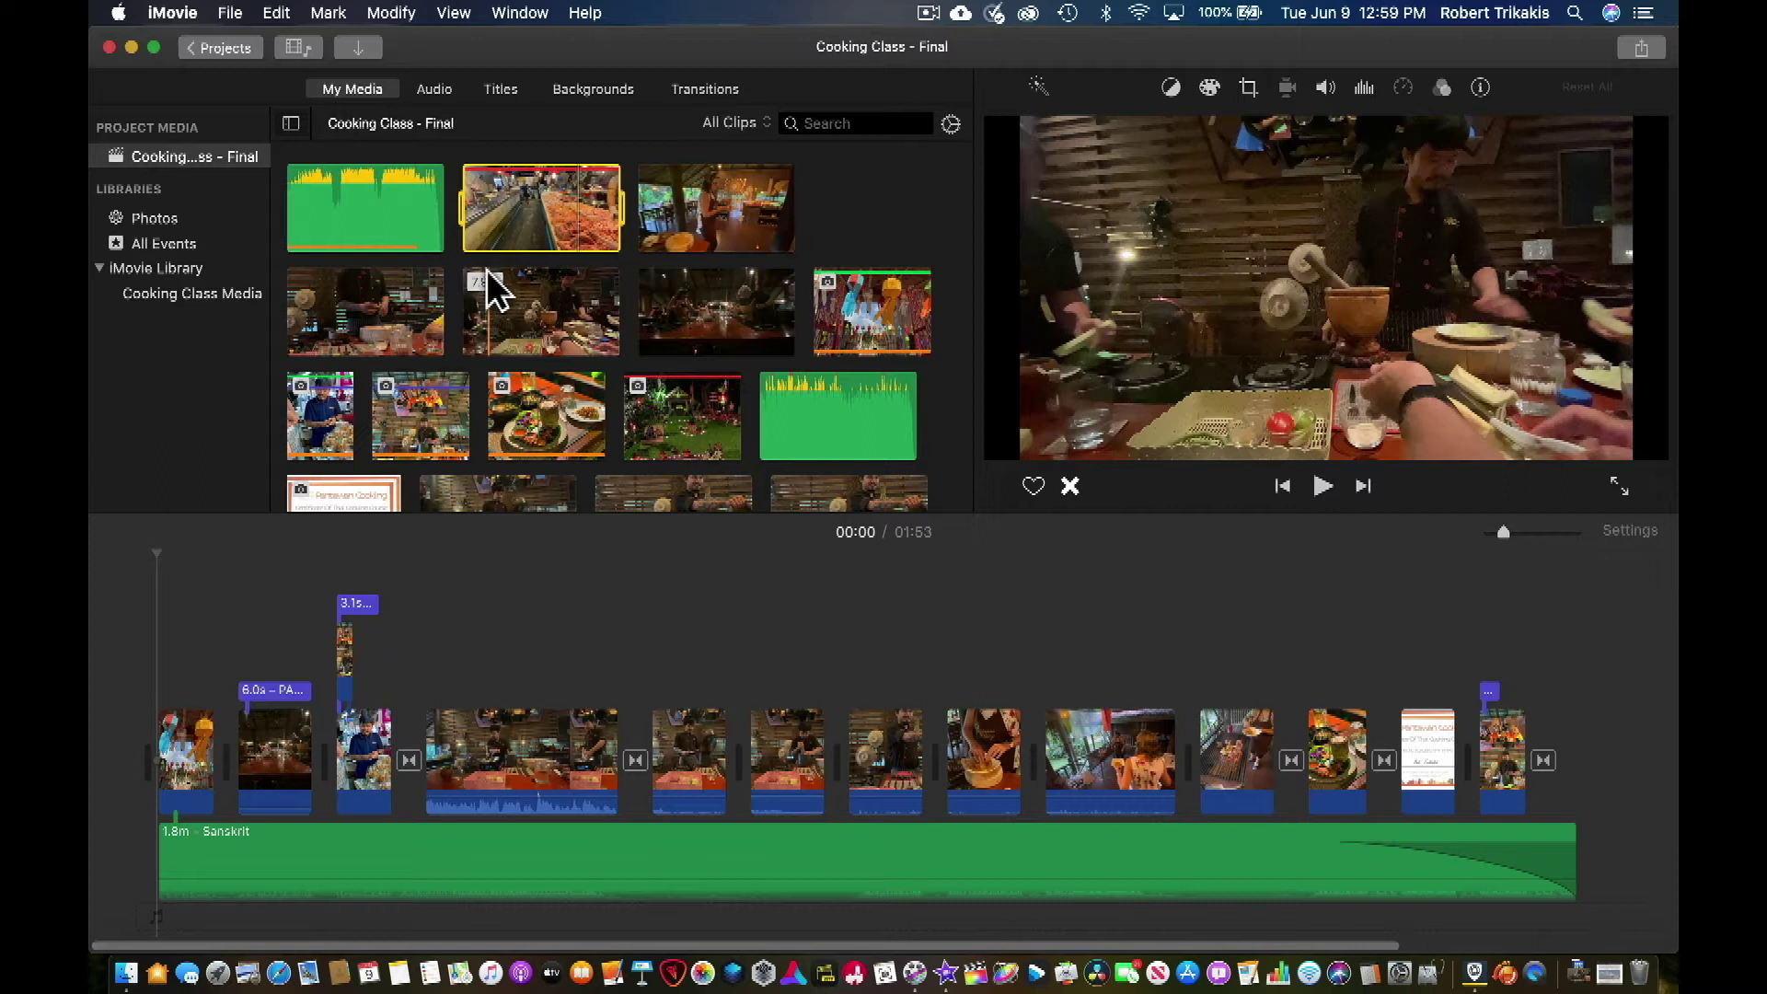
# - Browse the sound effects, titles, maps and backgrounds, and transitions available for the project
pyautogui.click(431, 90)
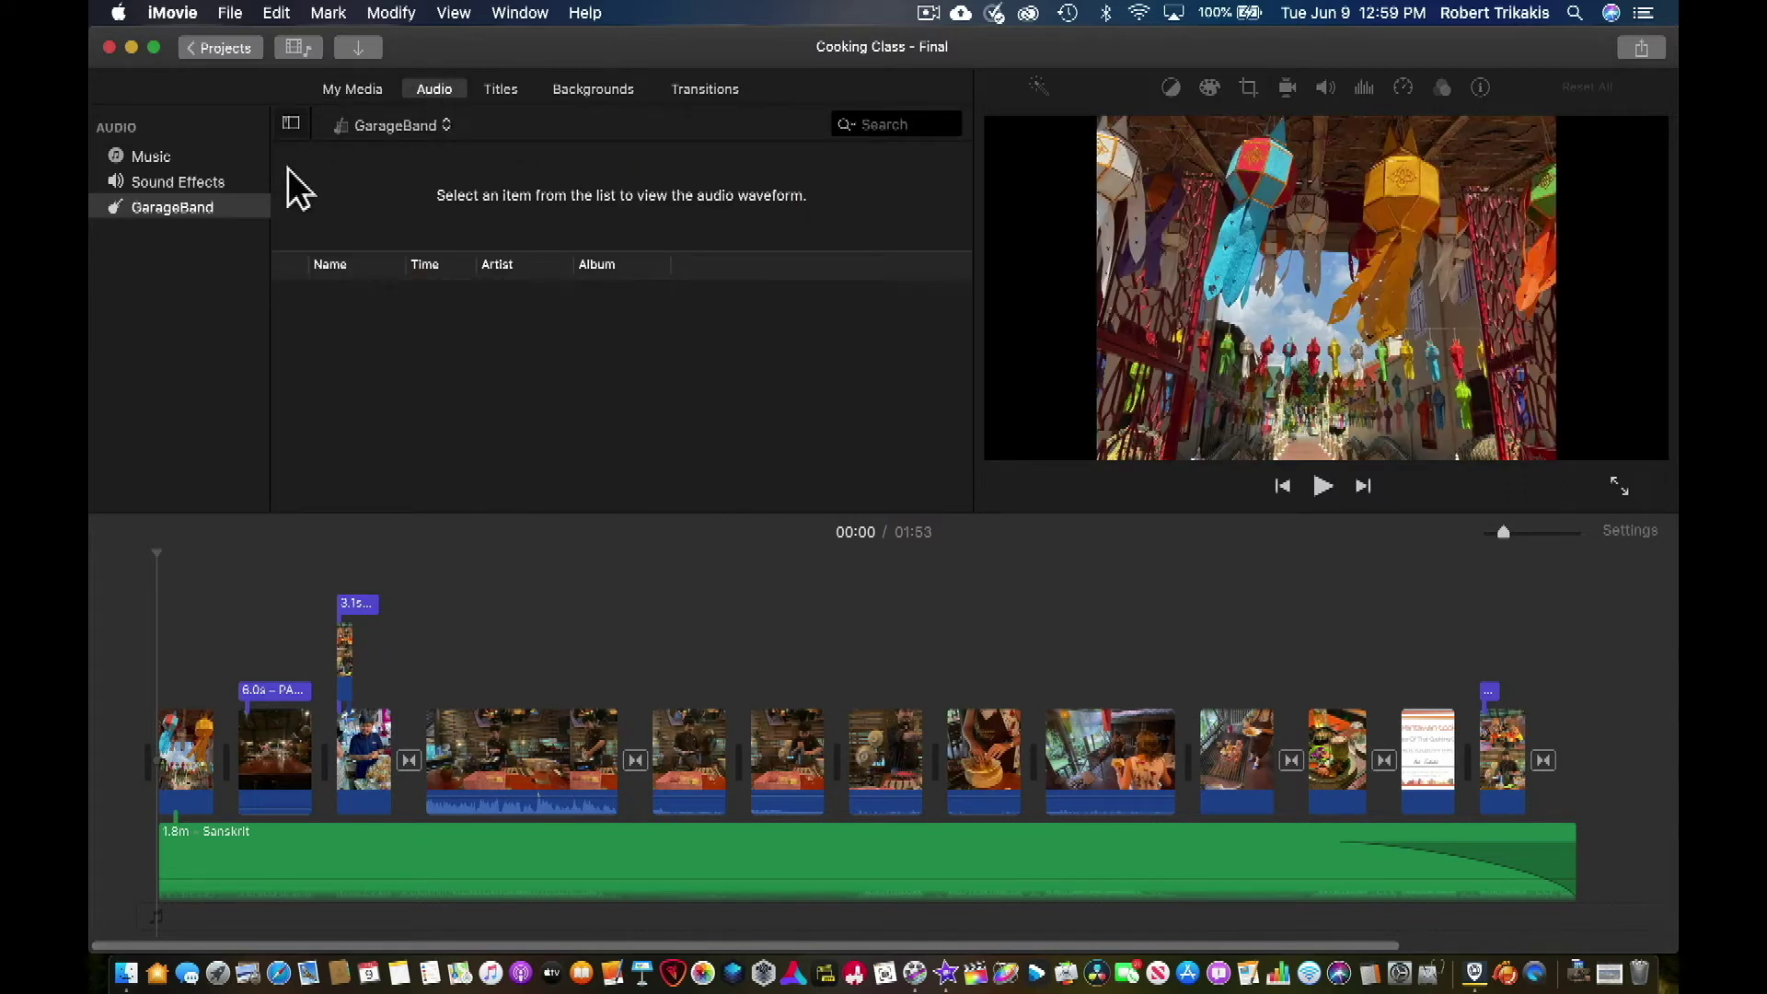
pyautogui.click(247, 183)
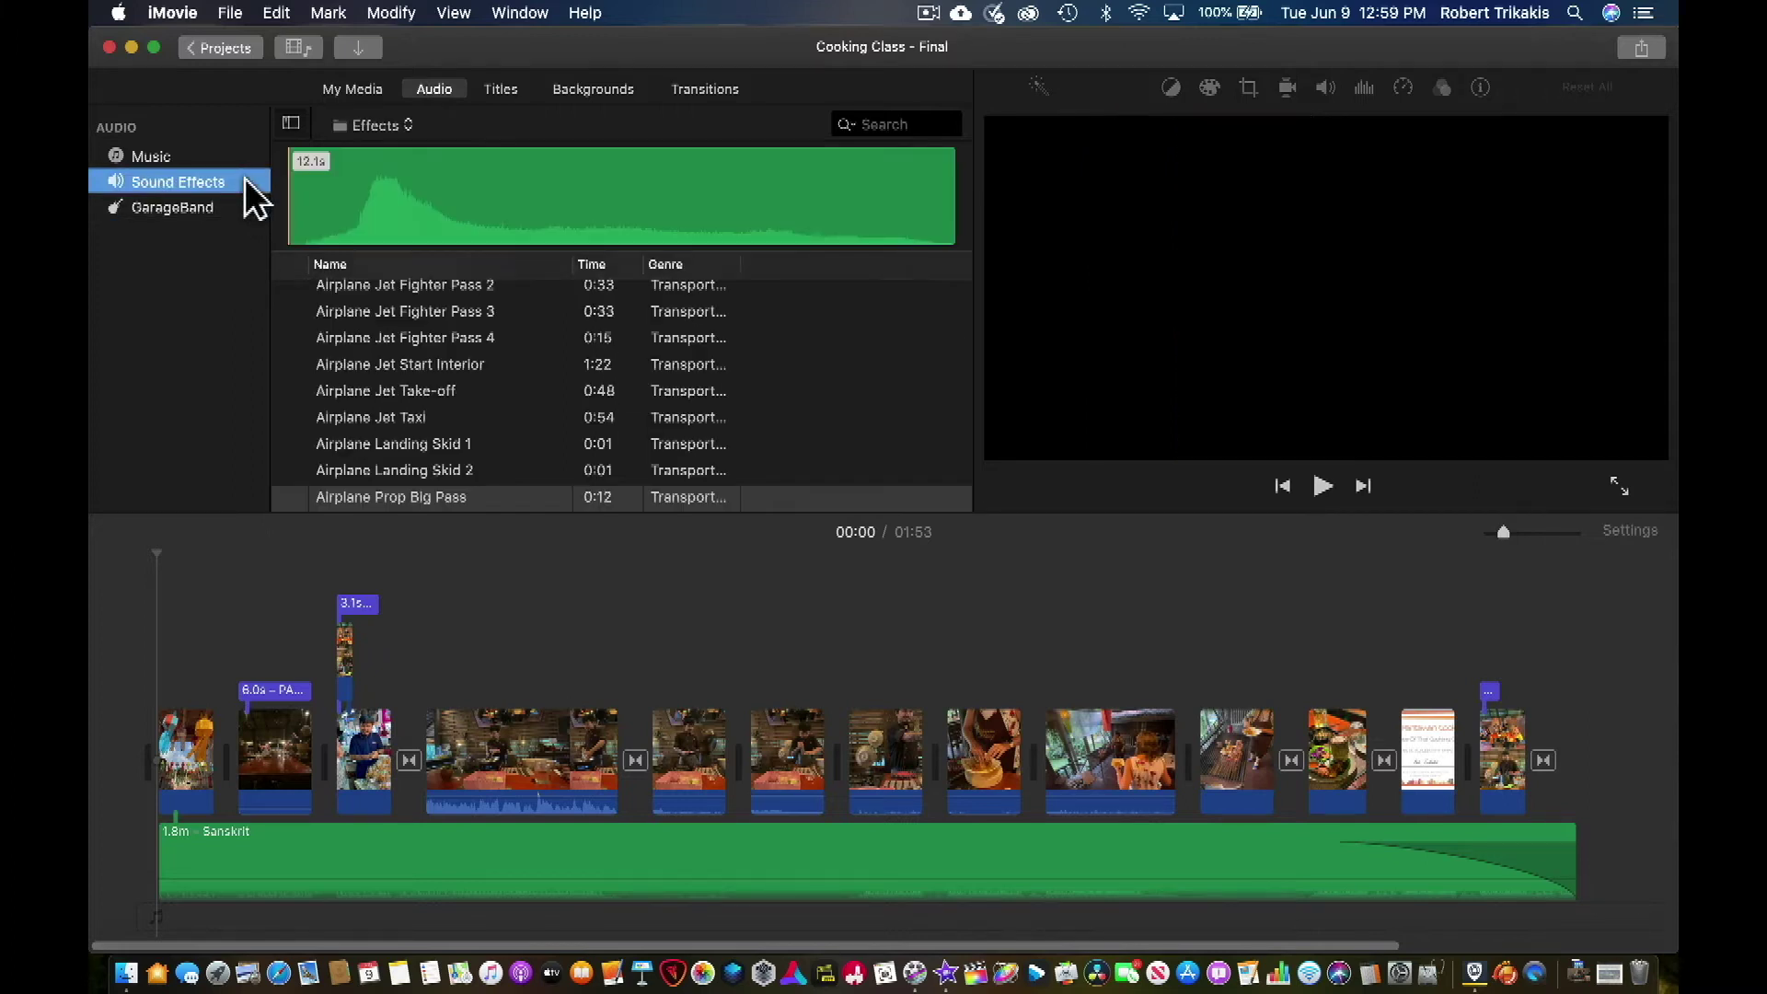
pyautogui.click(508, 100)
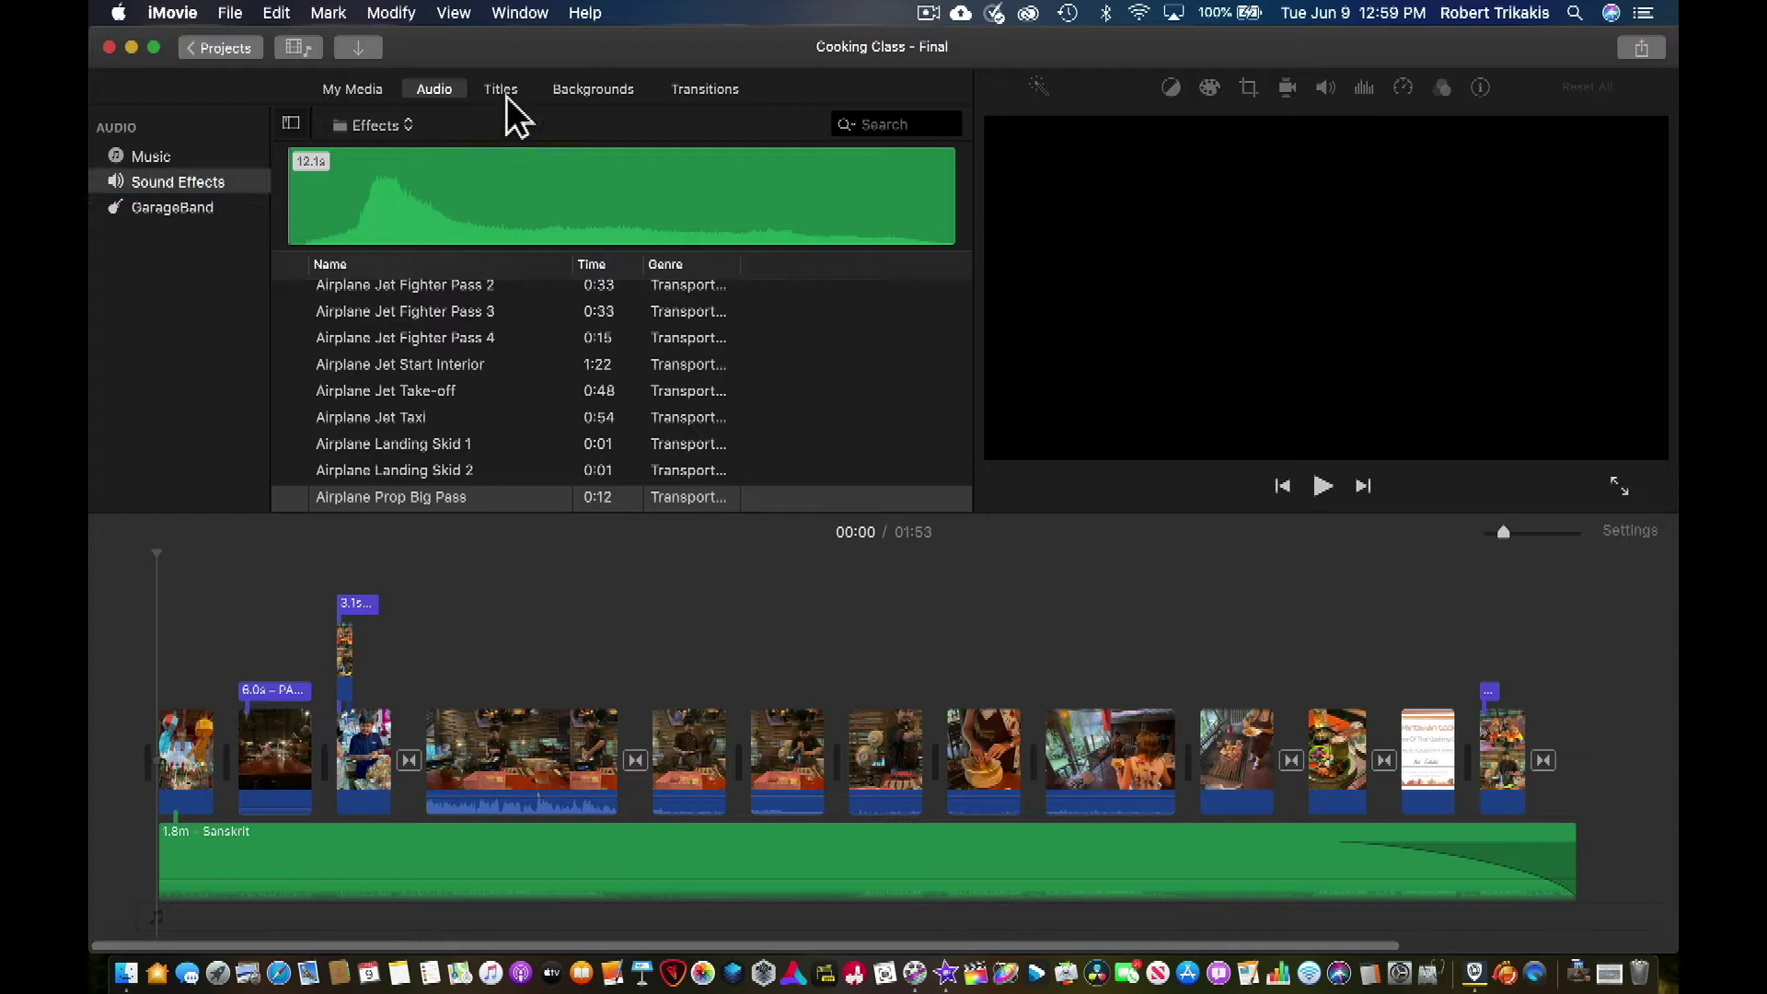
pyautogui.click(507, 91)
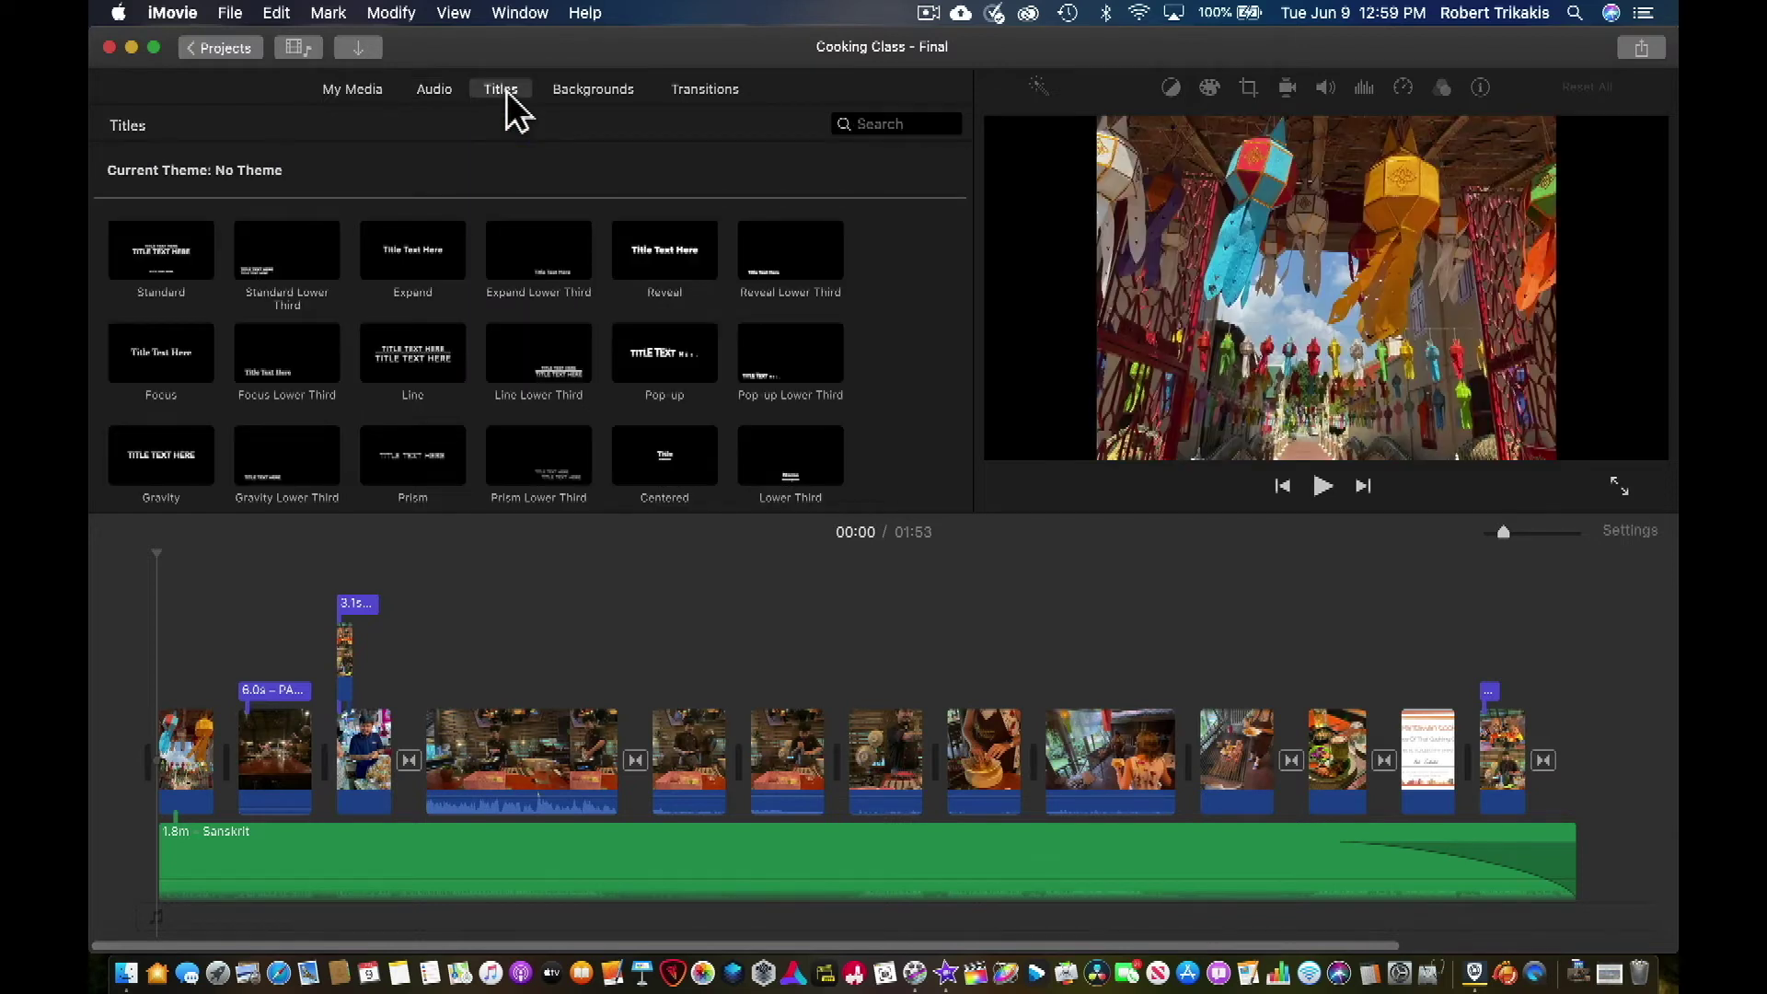
pyautogui.click(586, 89)
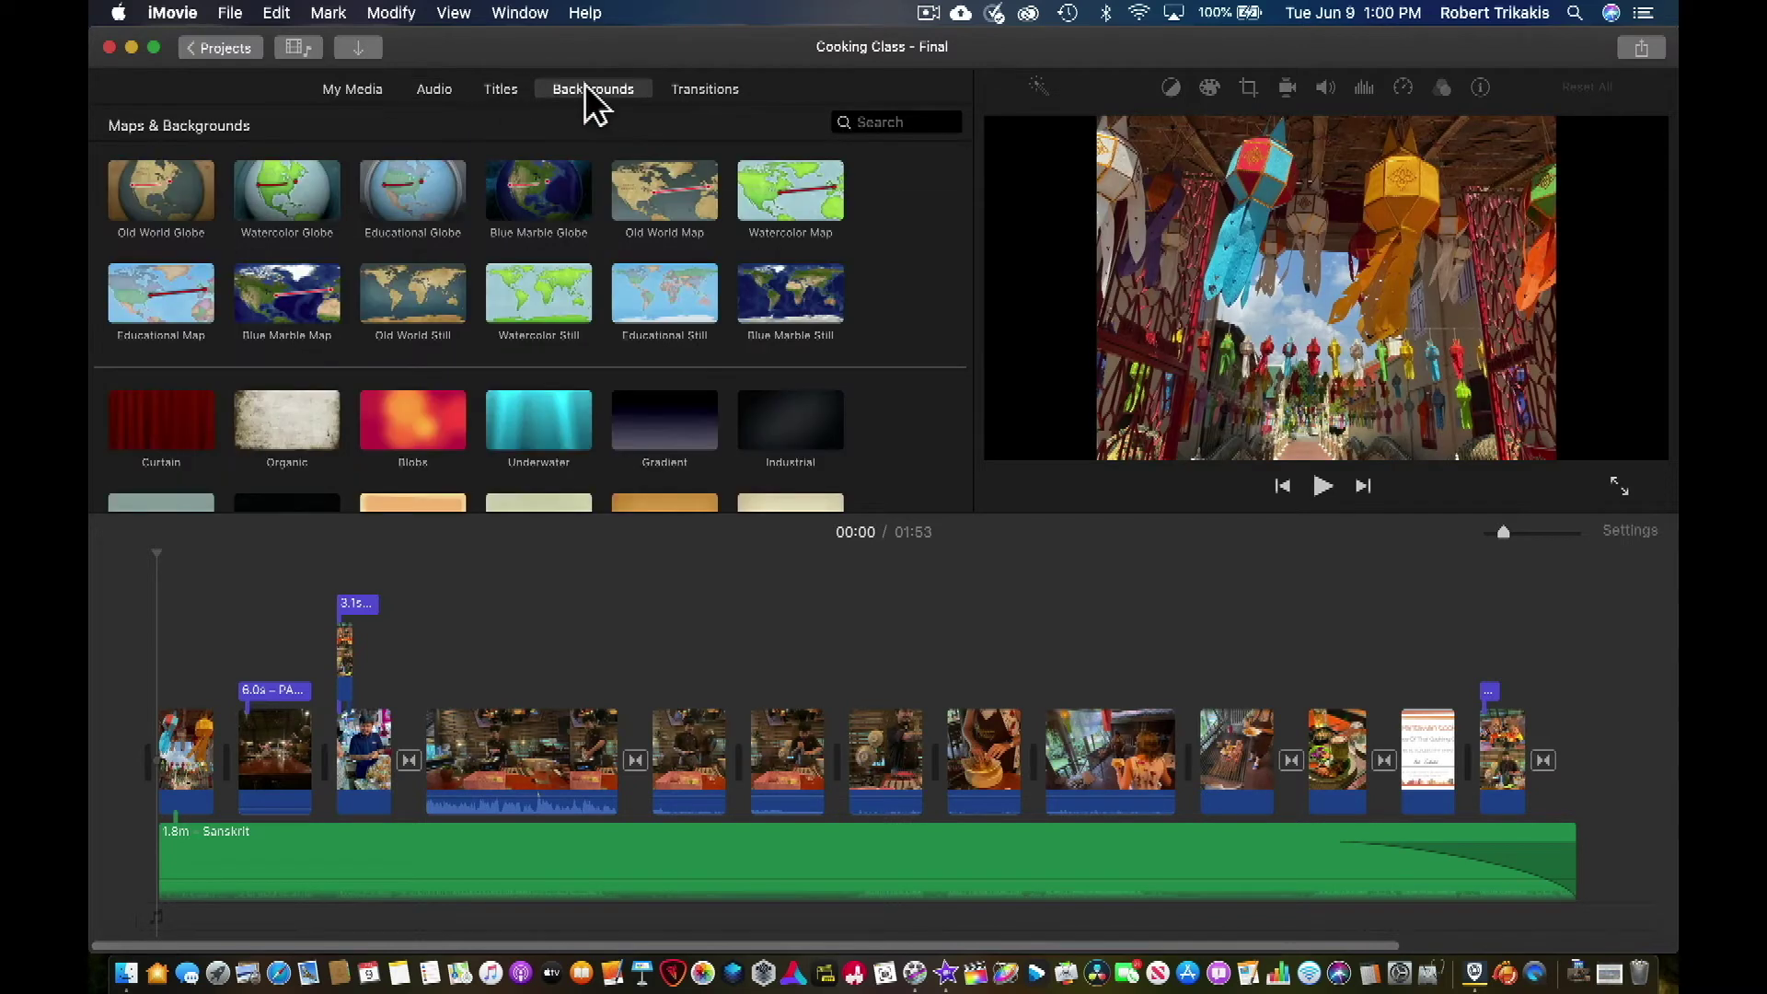
pyautogui.click(693, 87)
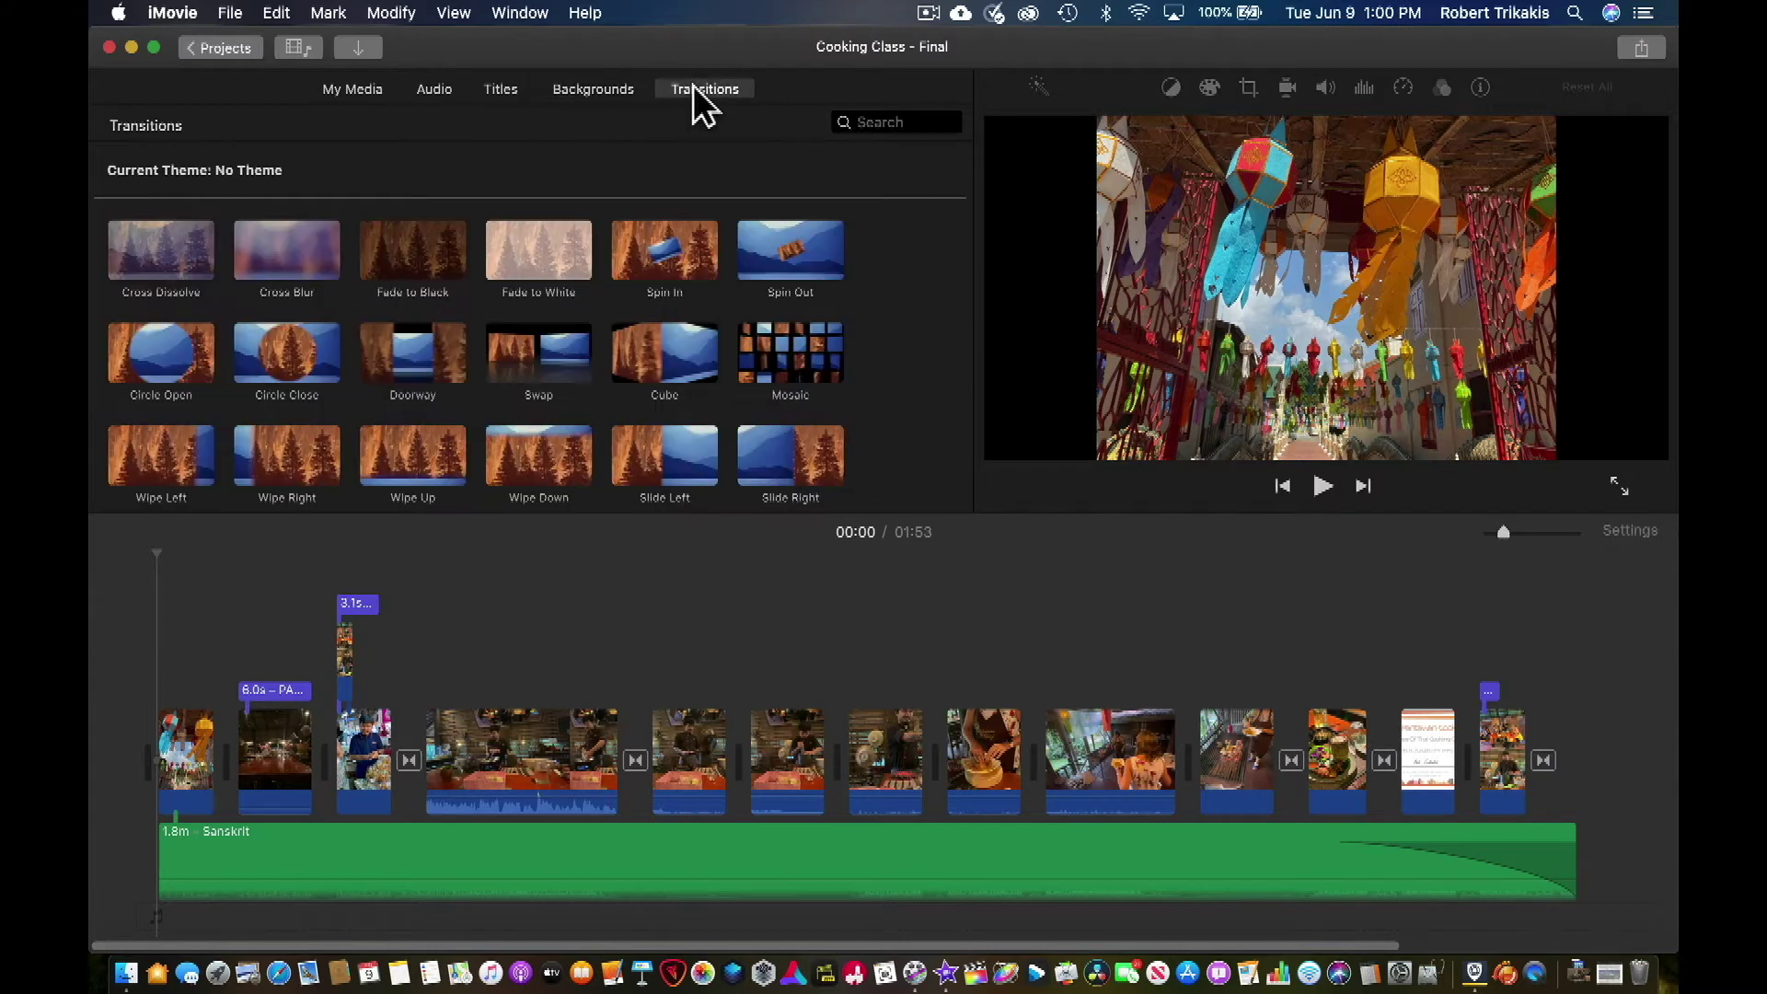
# - Search the transitions for "cross" and clear the search
pyautogui.click(860, 120)
pyautogui.write('cro')
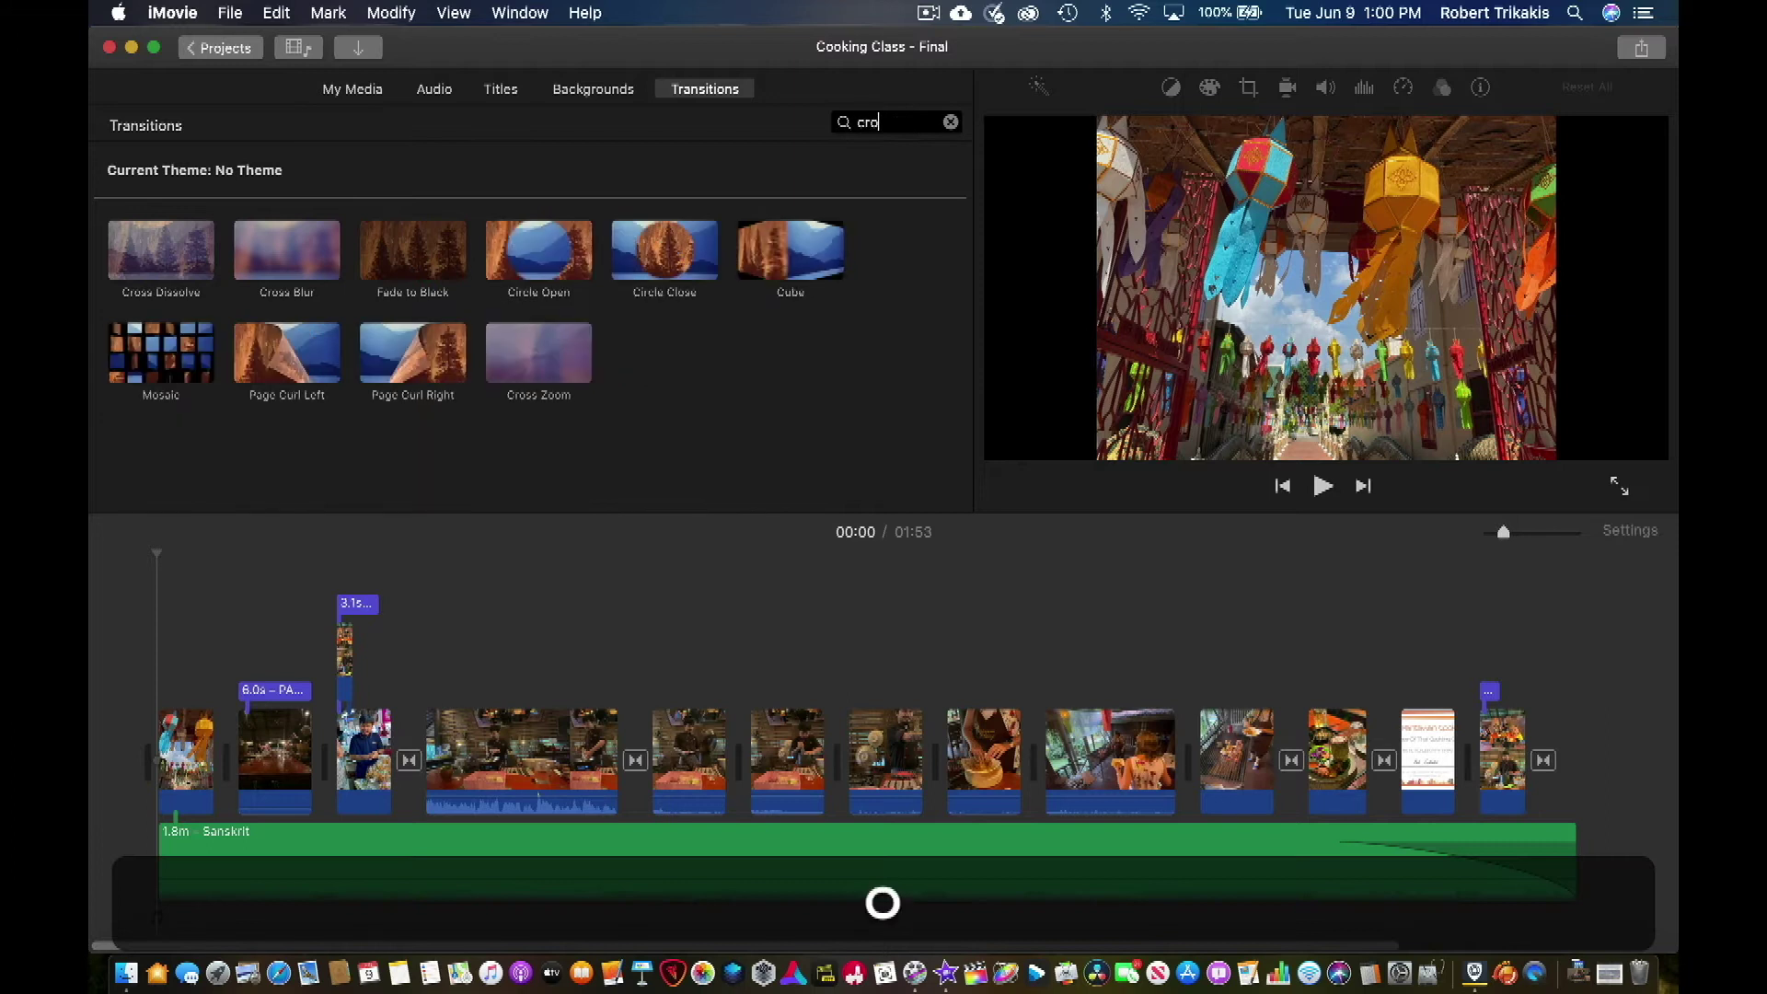
pyautogui.write('ss')
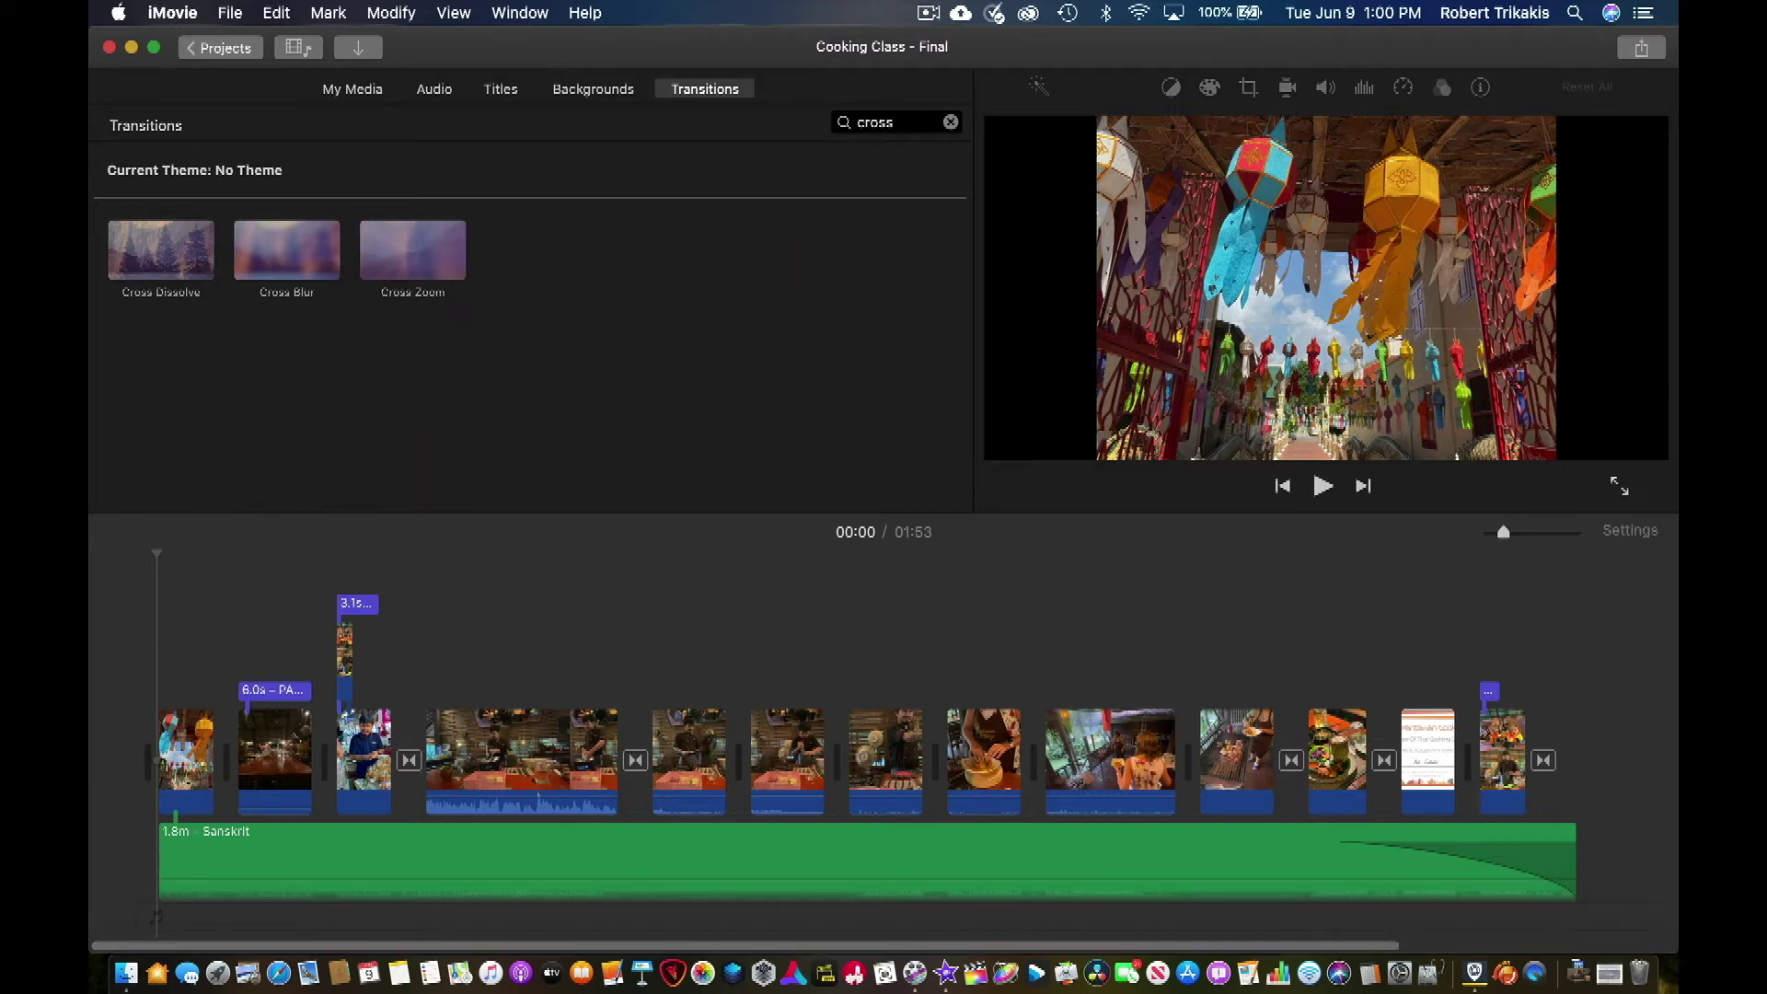
pyautogui.click(949, 122)
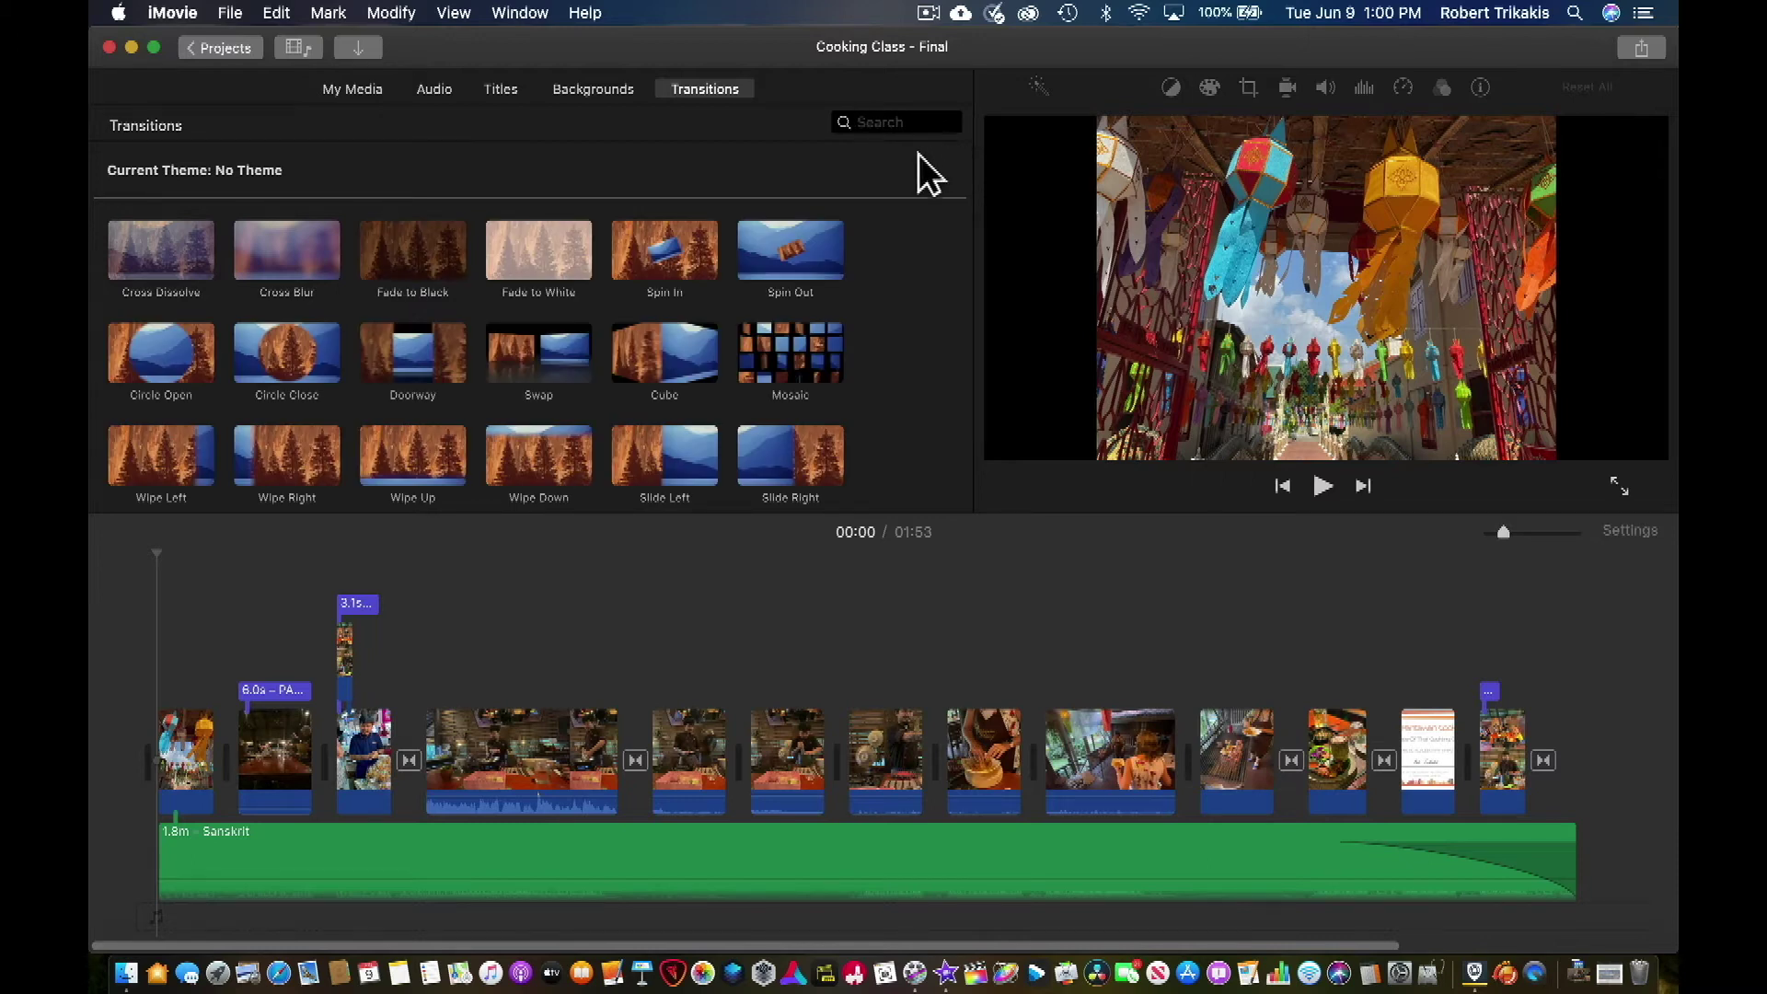
# - Return to the project's media and mark the food market clip as a favorite
pyautogui.click(366, 92)
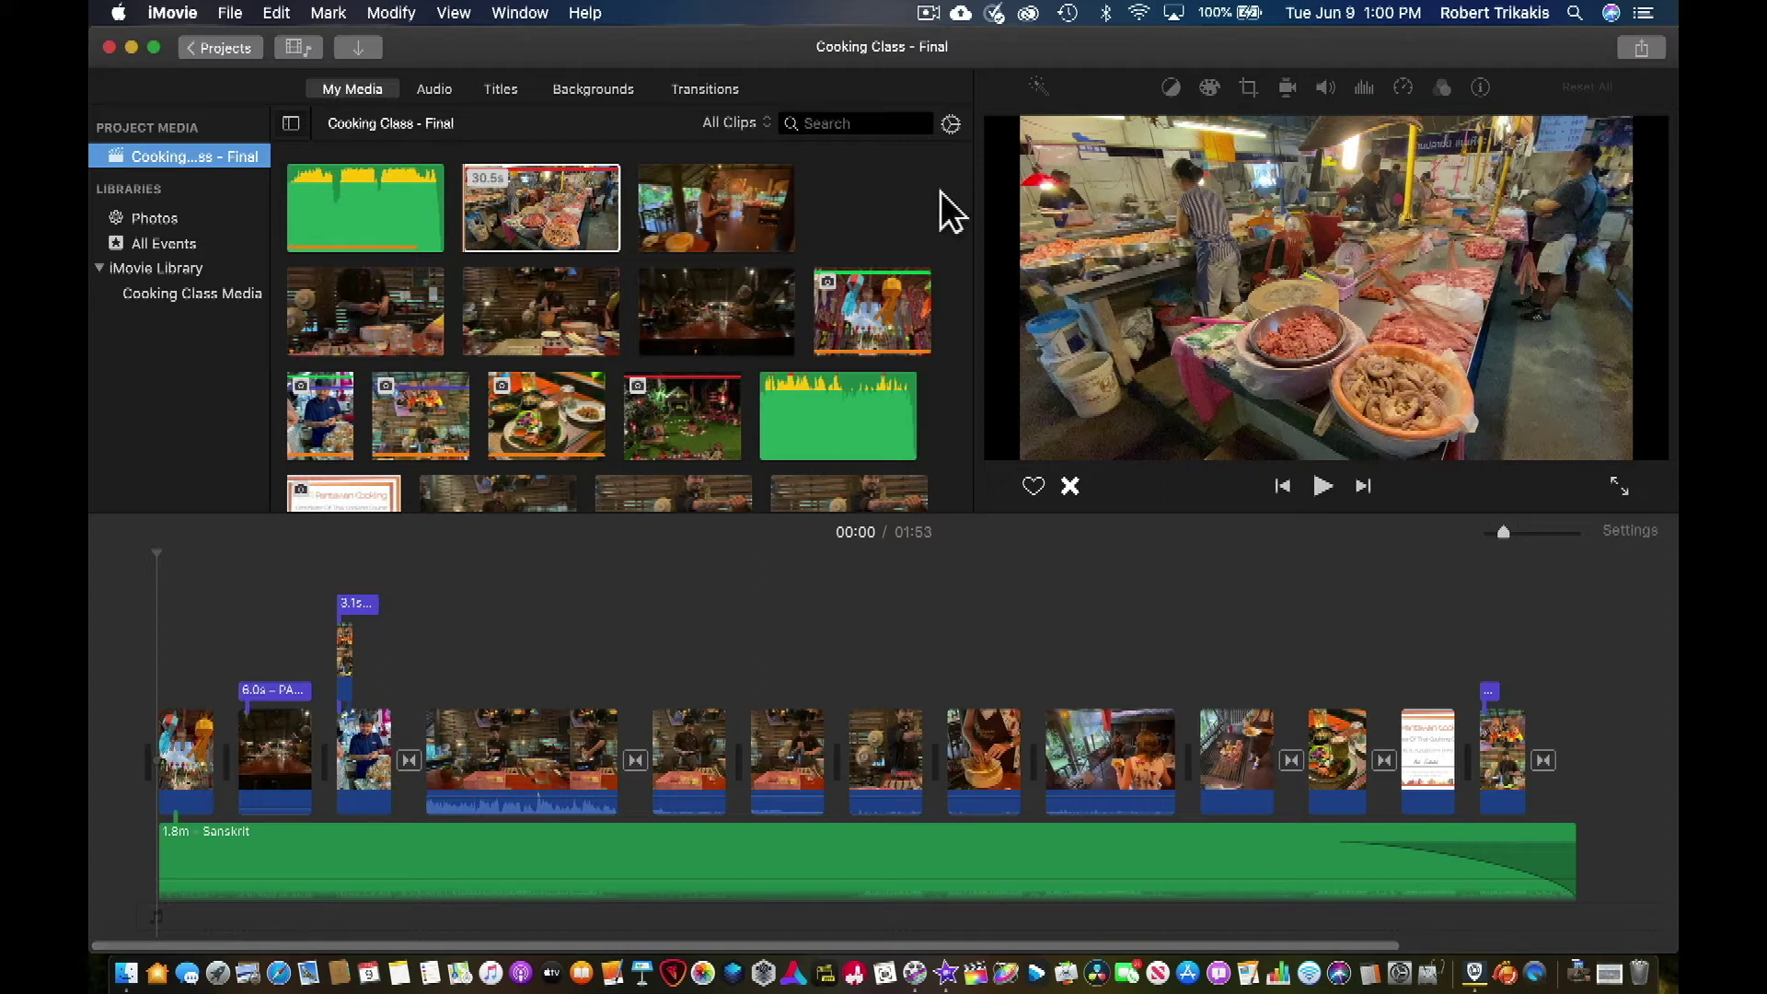
pyautogui.click(756, 125)
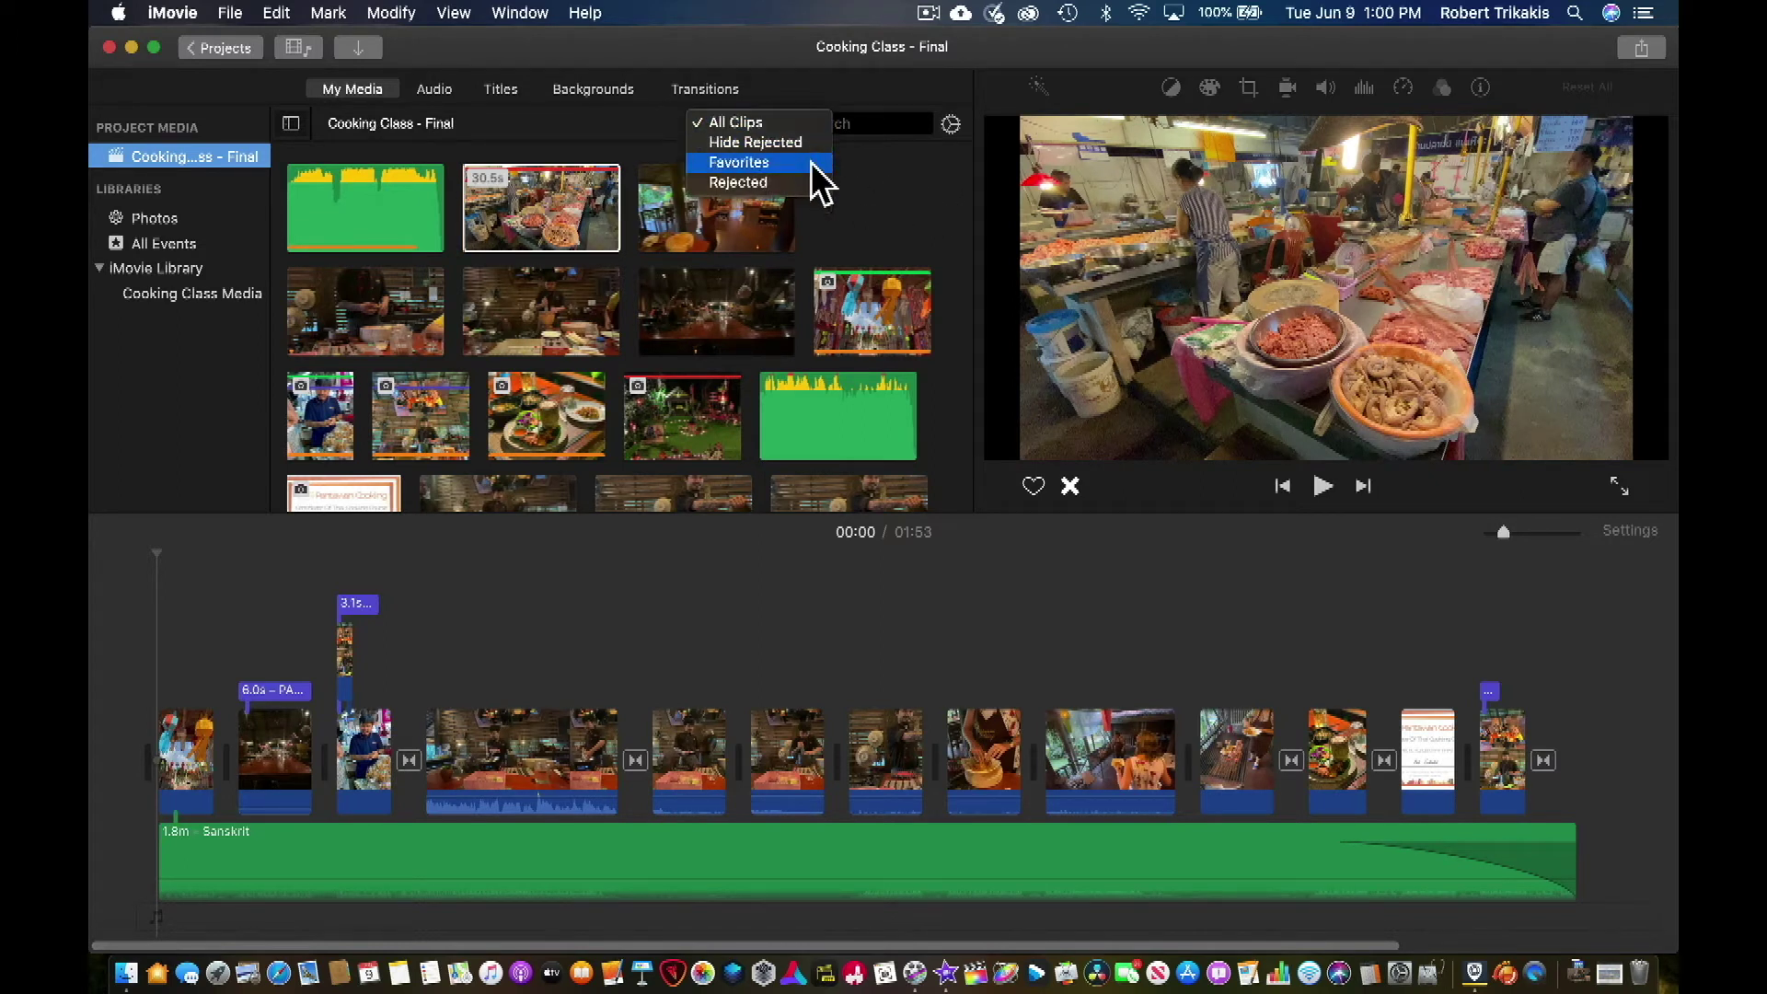
pyautogui.click(888, 212)
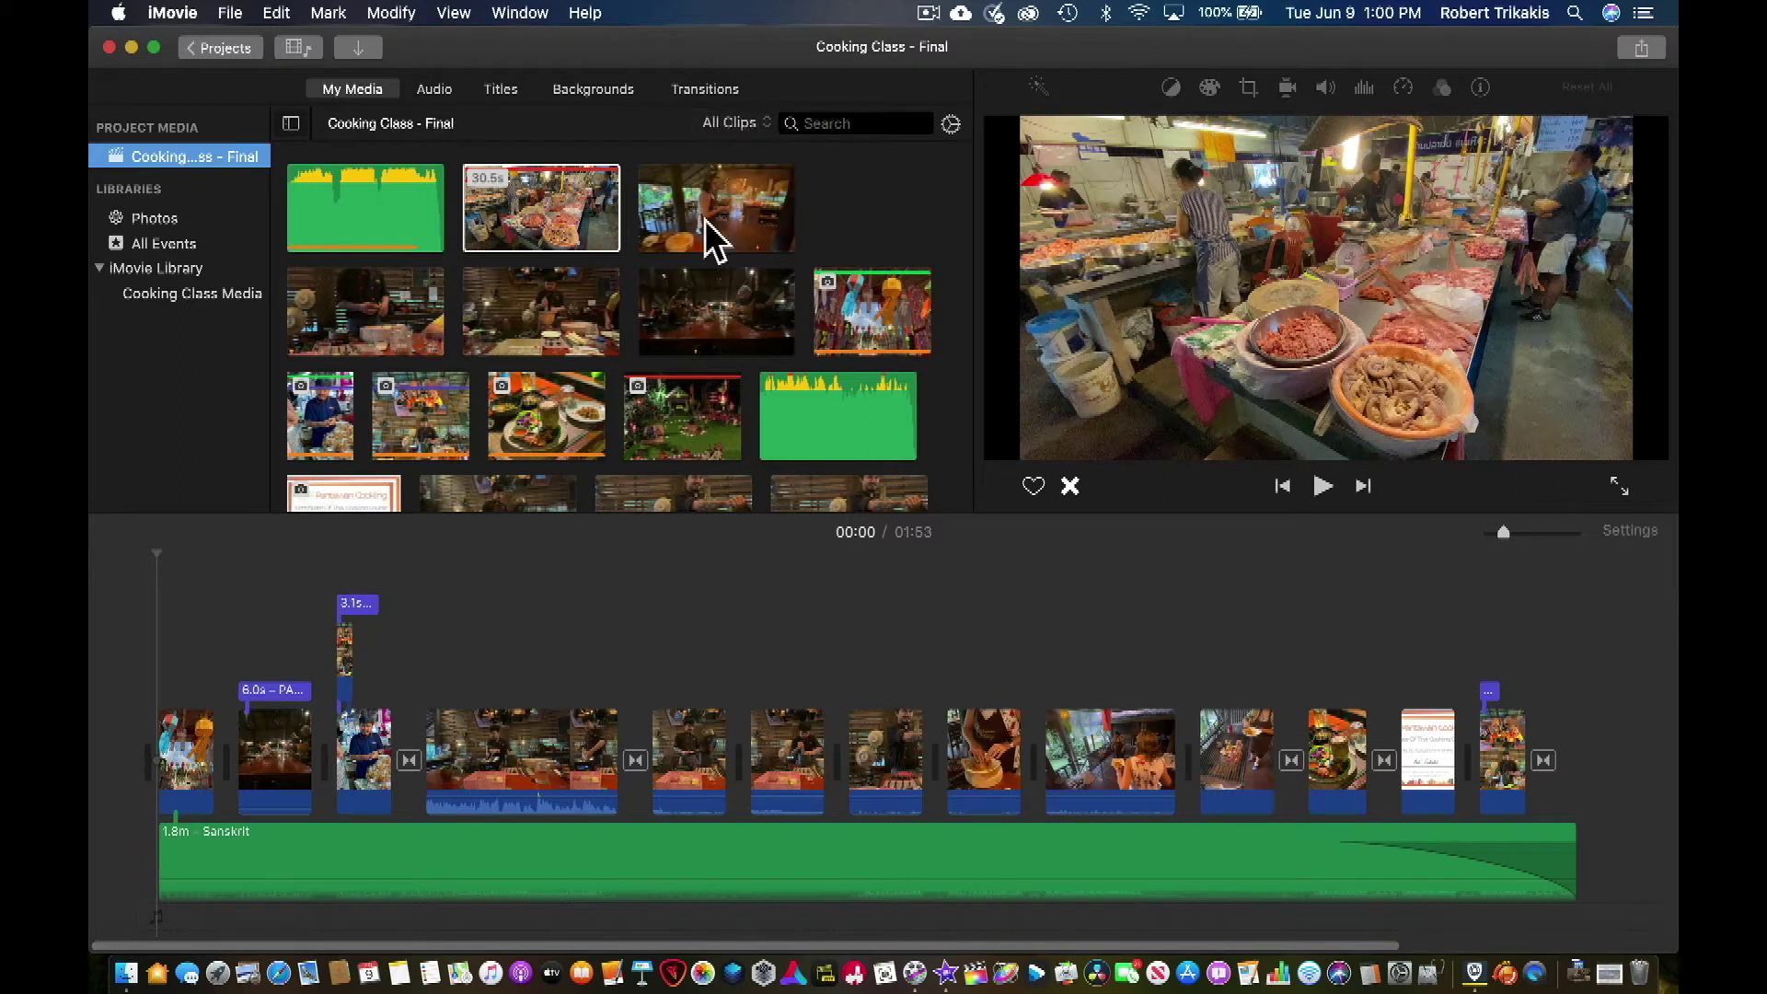
pyautogui.click(578, 221)
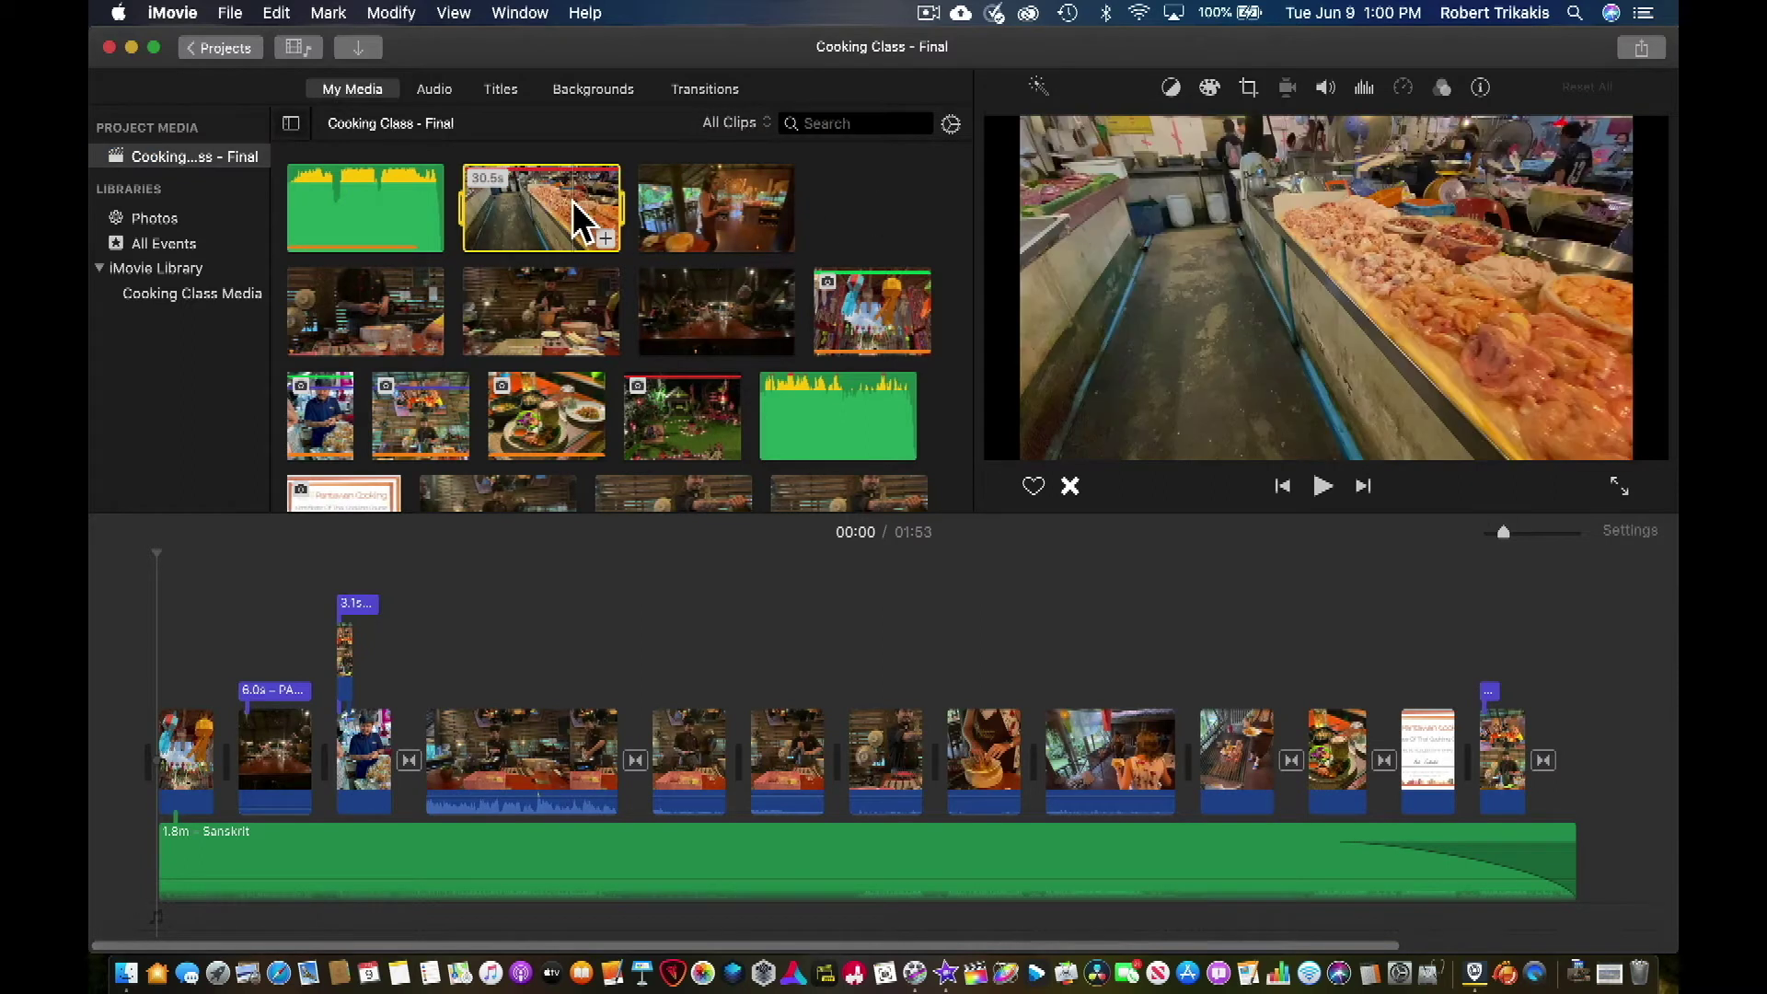
pyautogui.click(1033, 486)
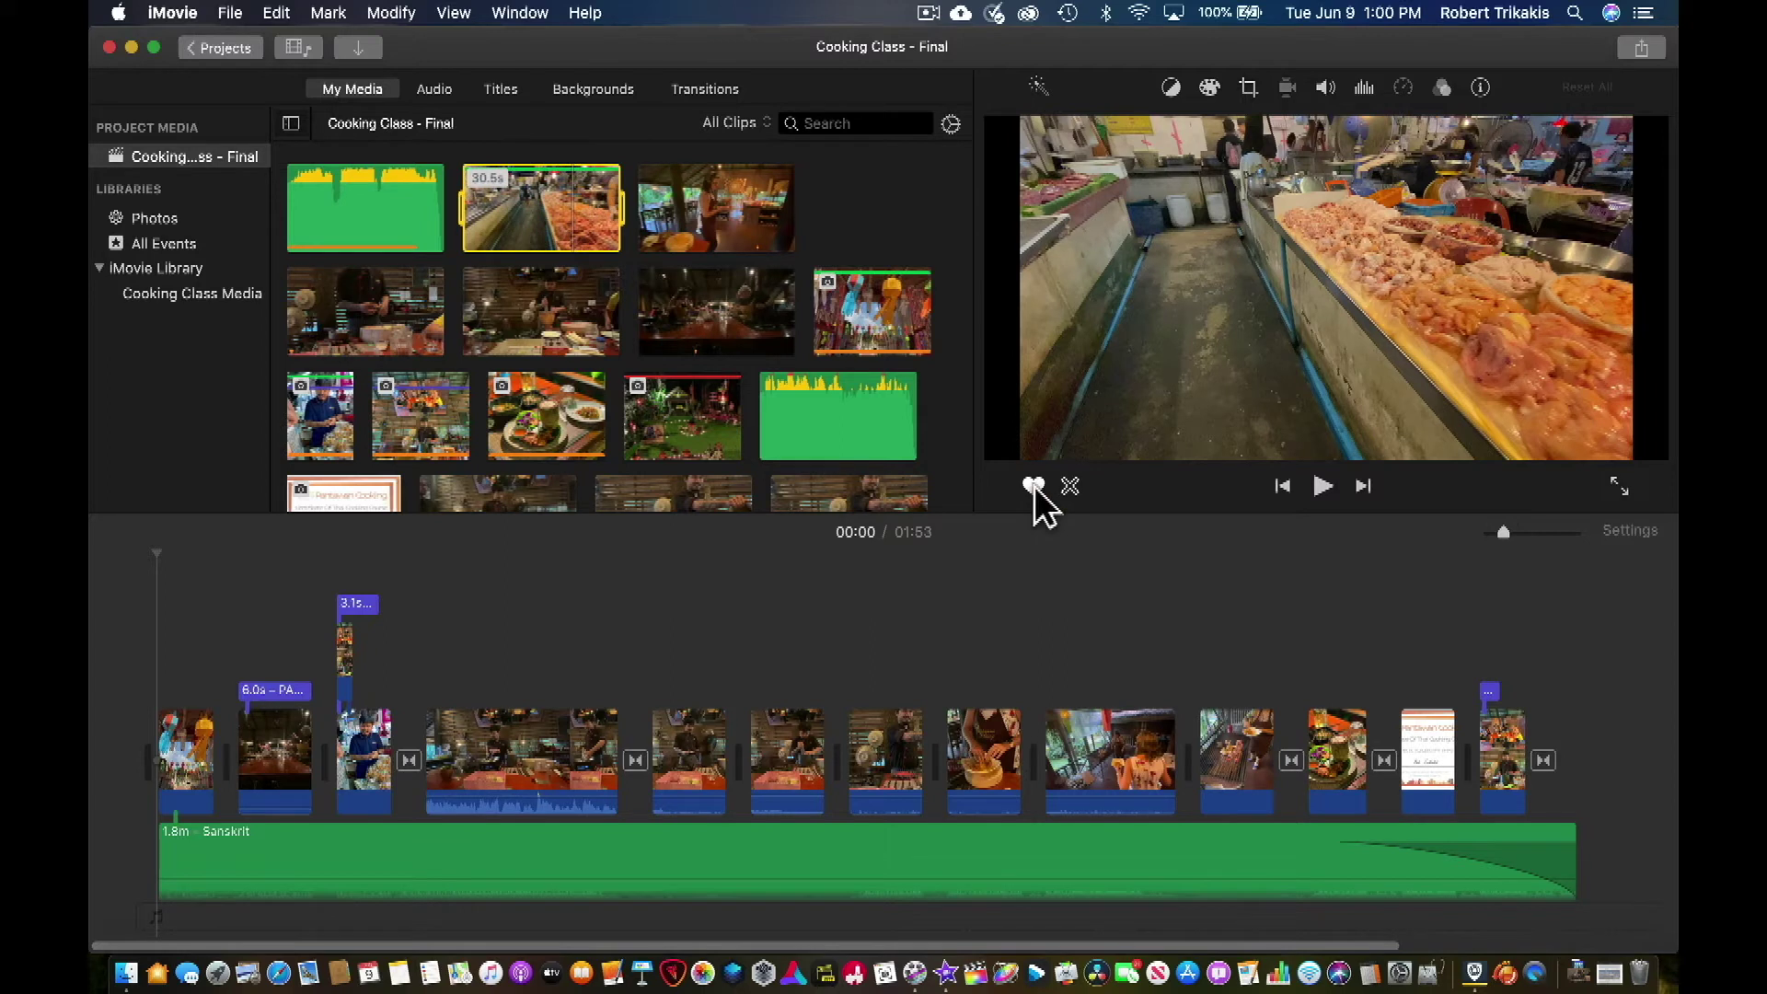
# - Filter the project's media to Favorites and switch the filter back to All Clips
pyautogui.click(731, 123)
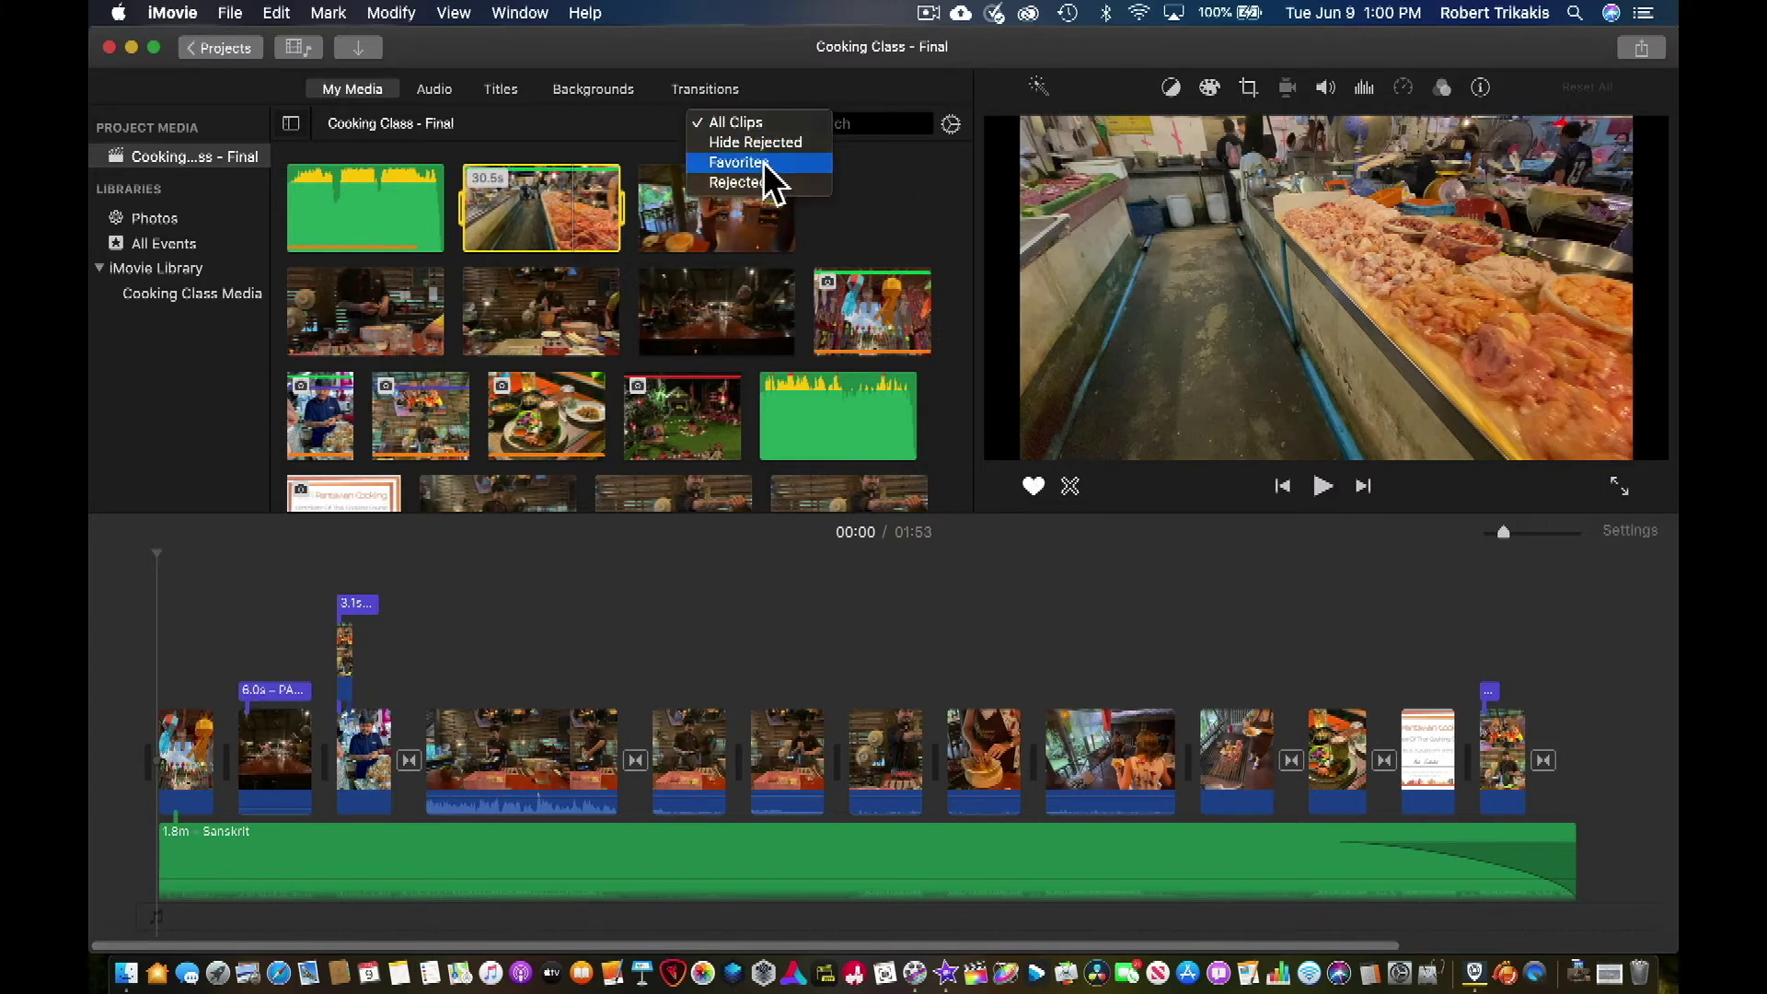
pyautogui.click(764, 164)
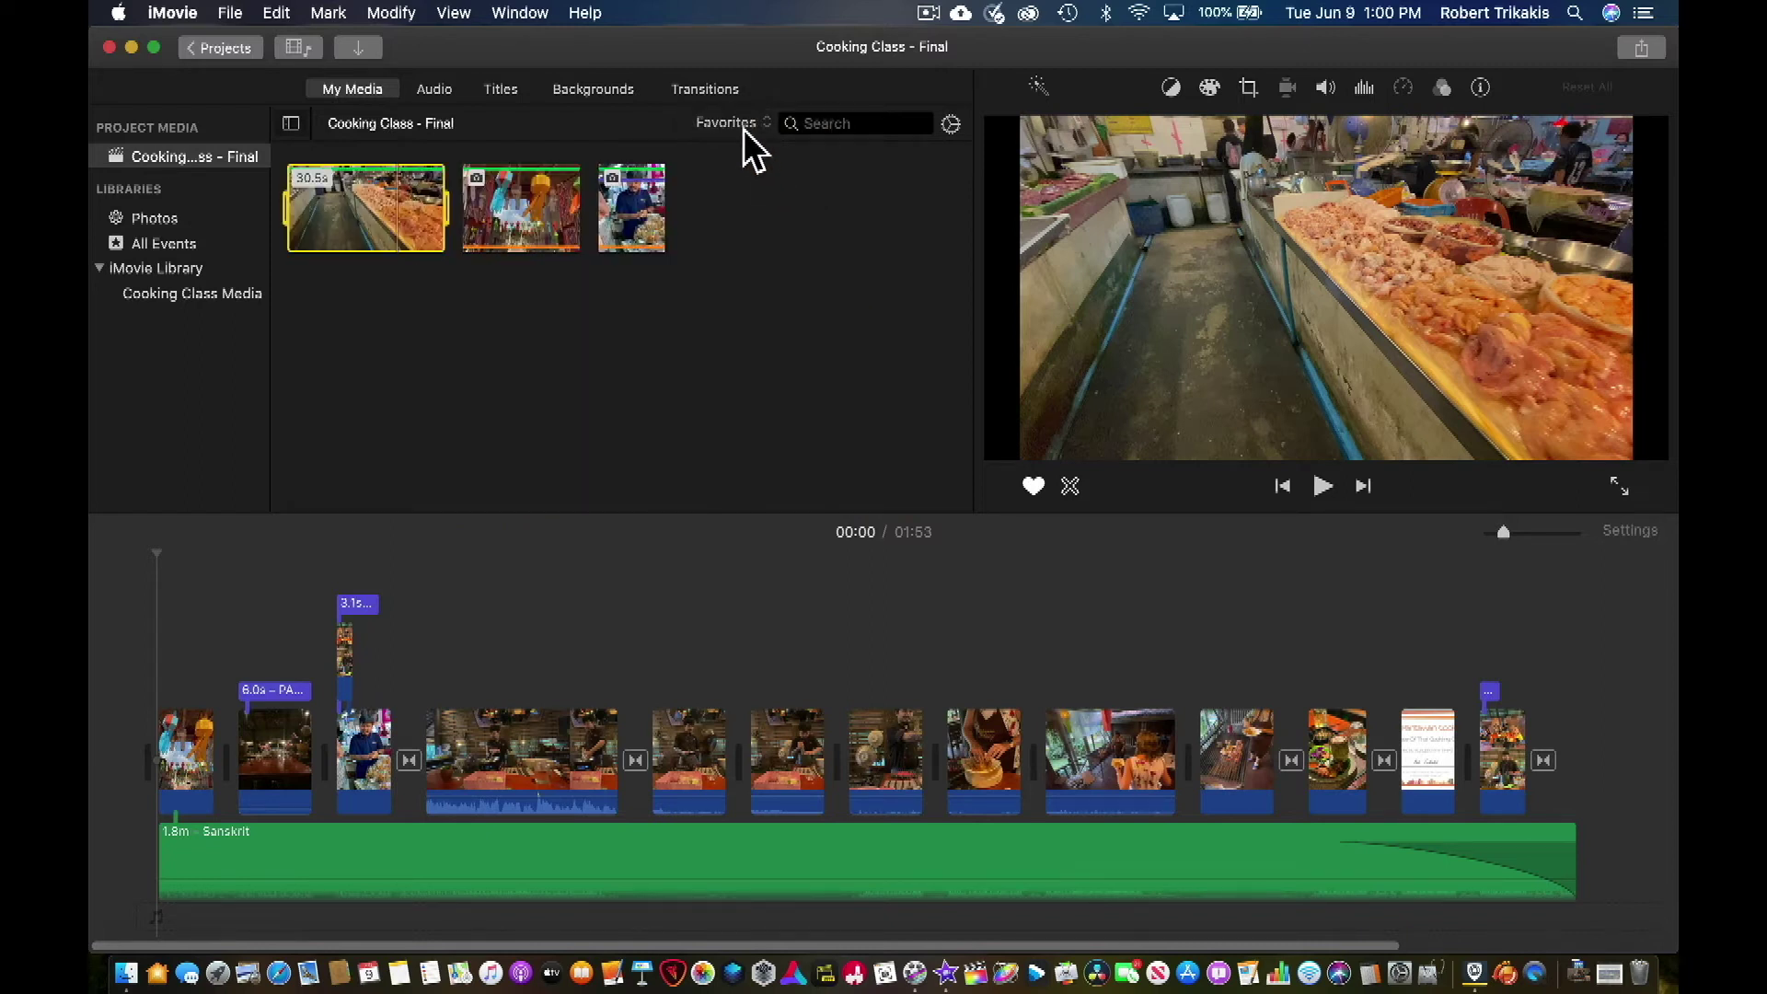
pyautogui.click(746, 126)
pyautogui.click(744, 79)
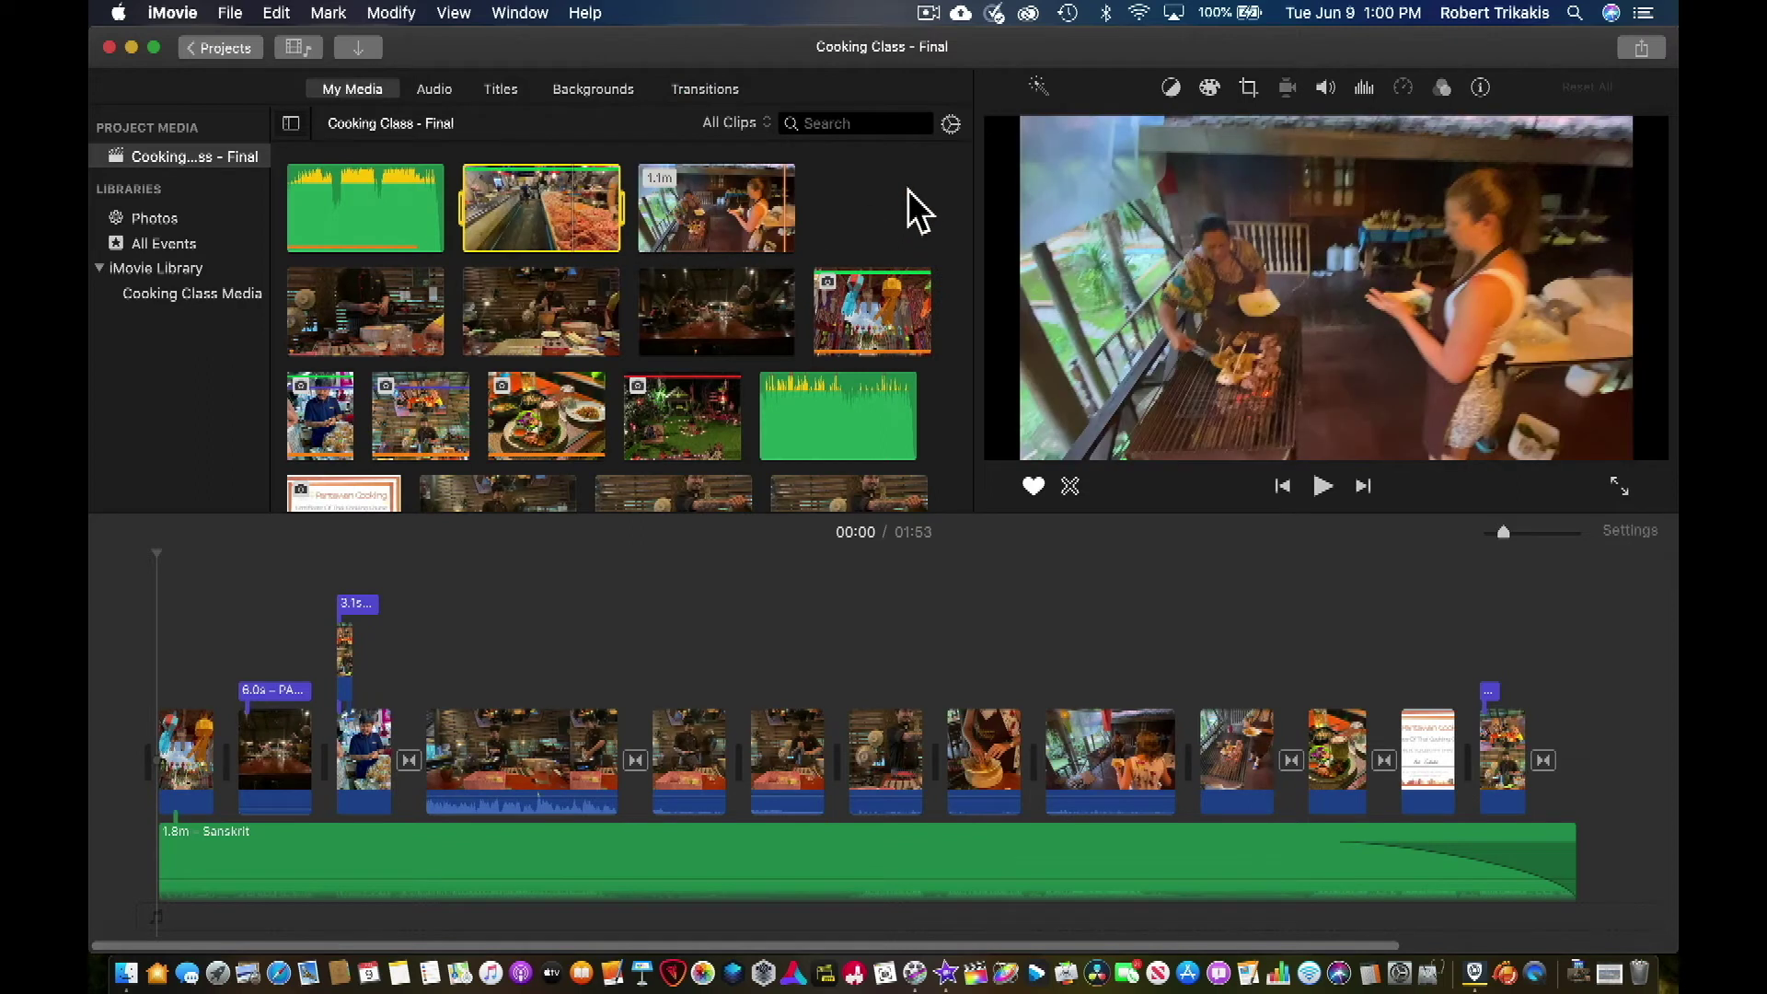
pyautogui.scroll(-2, 918, 210)
pyautogui.scroll(3, 918, 210)
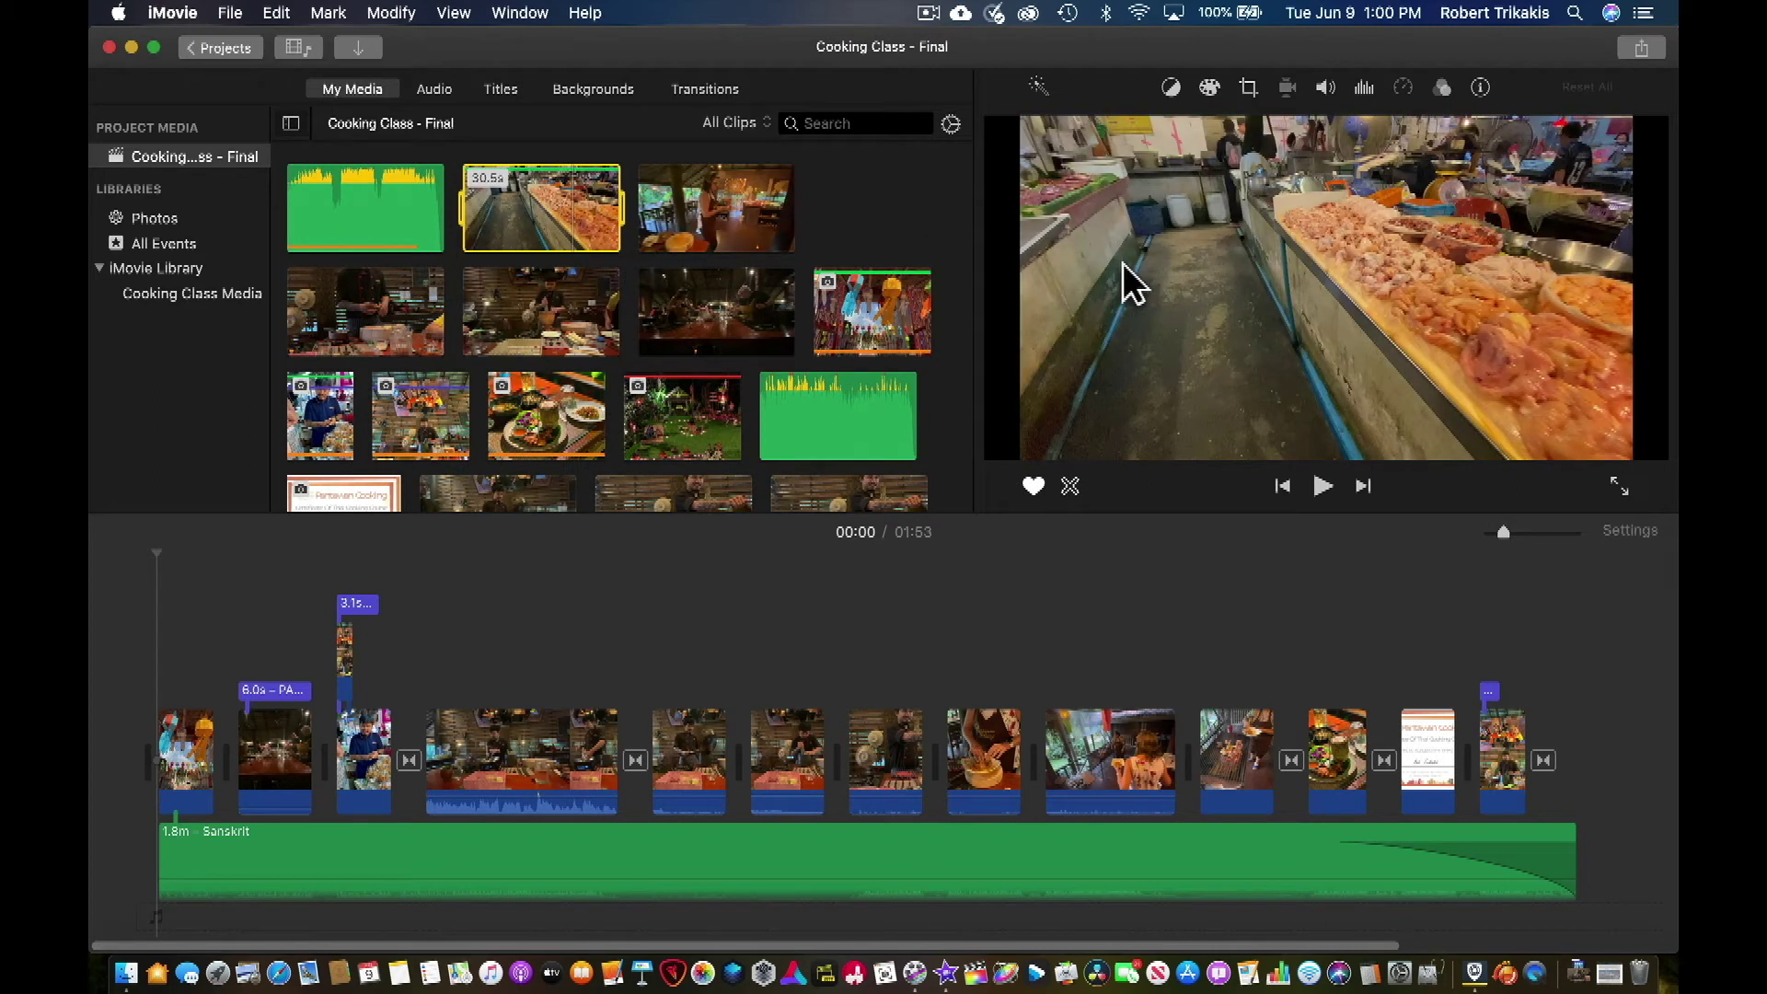
# - Inspect the dark restaurant clip in the project media and the long cooking clip, opening title and overlay photo in the timeline
pyautogui.click(755, 315)
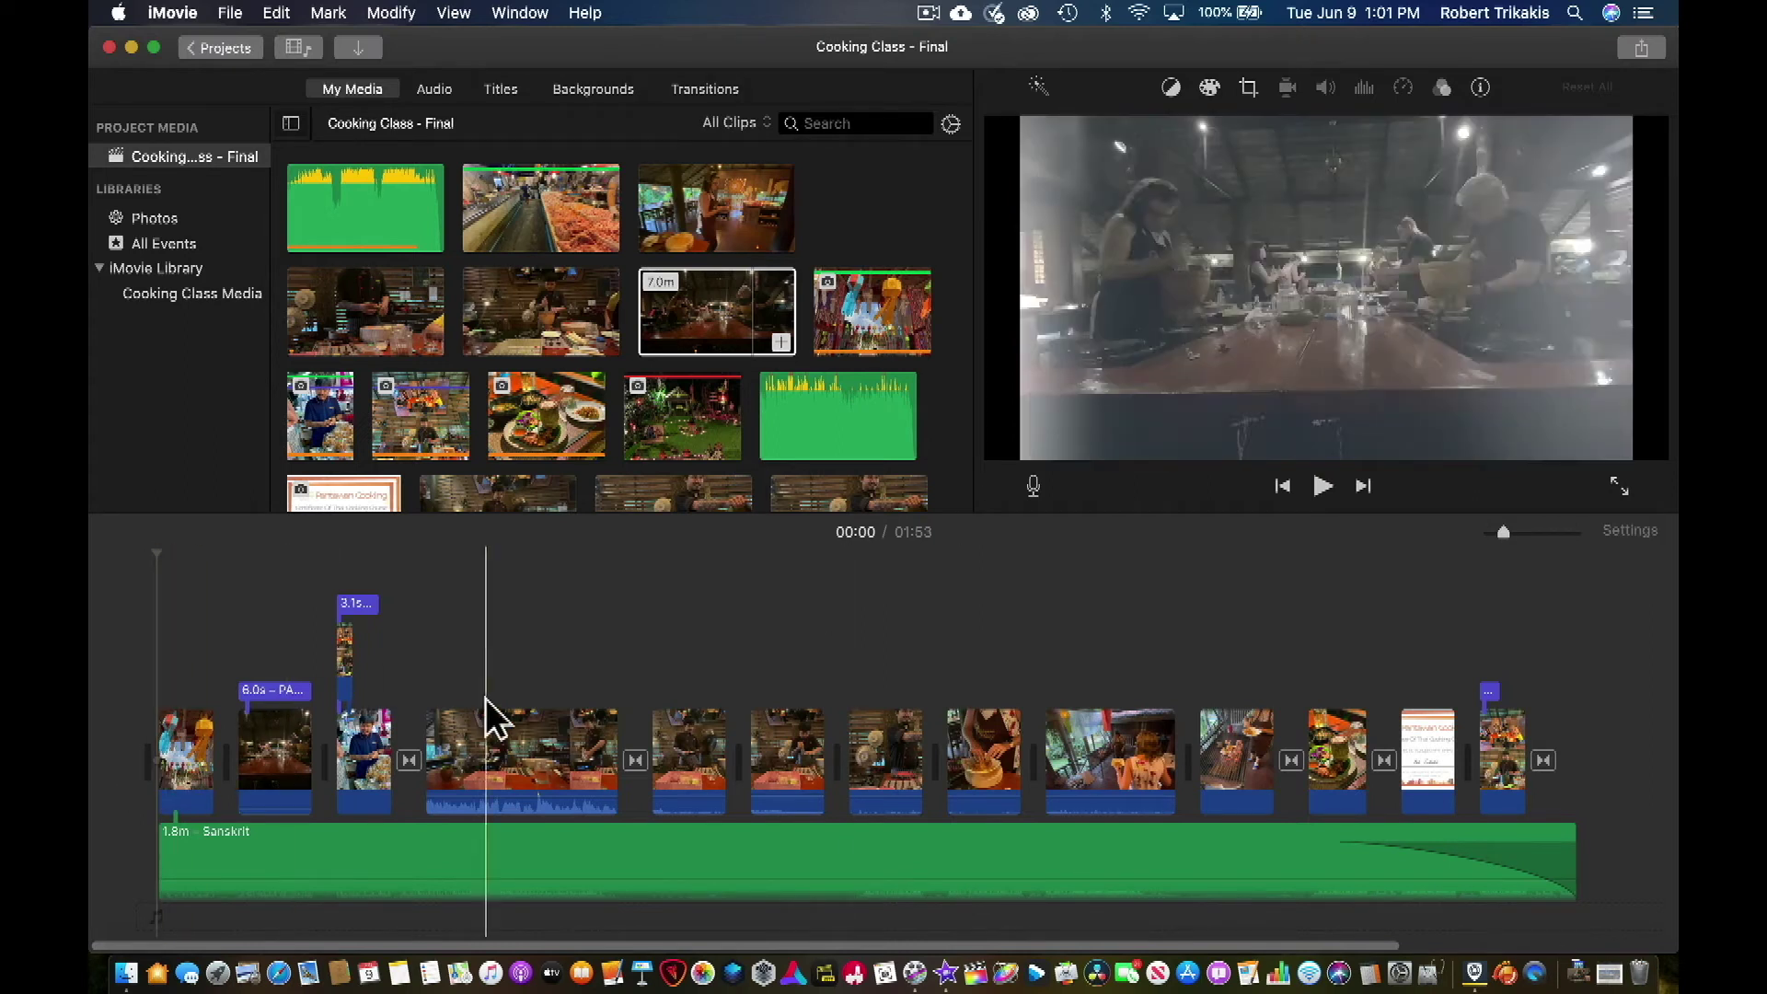
pyautogui.click(521, 741)
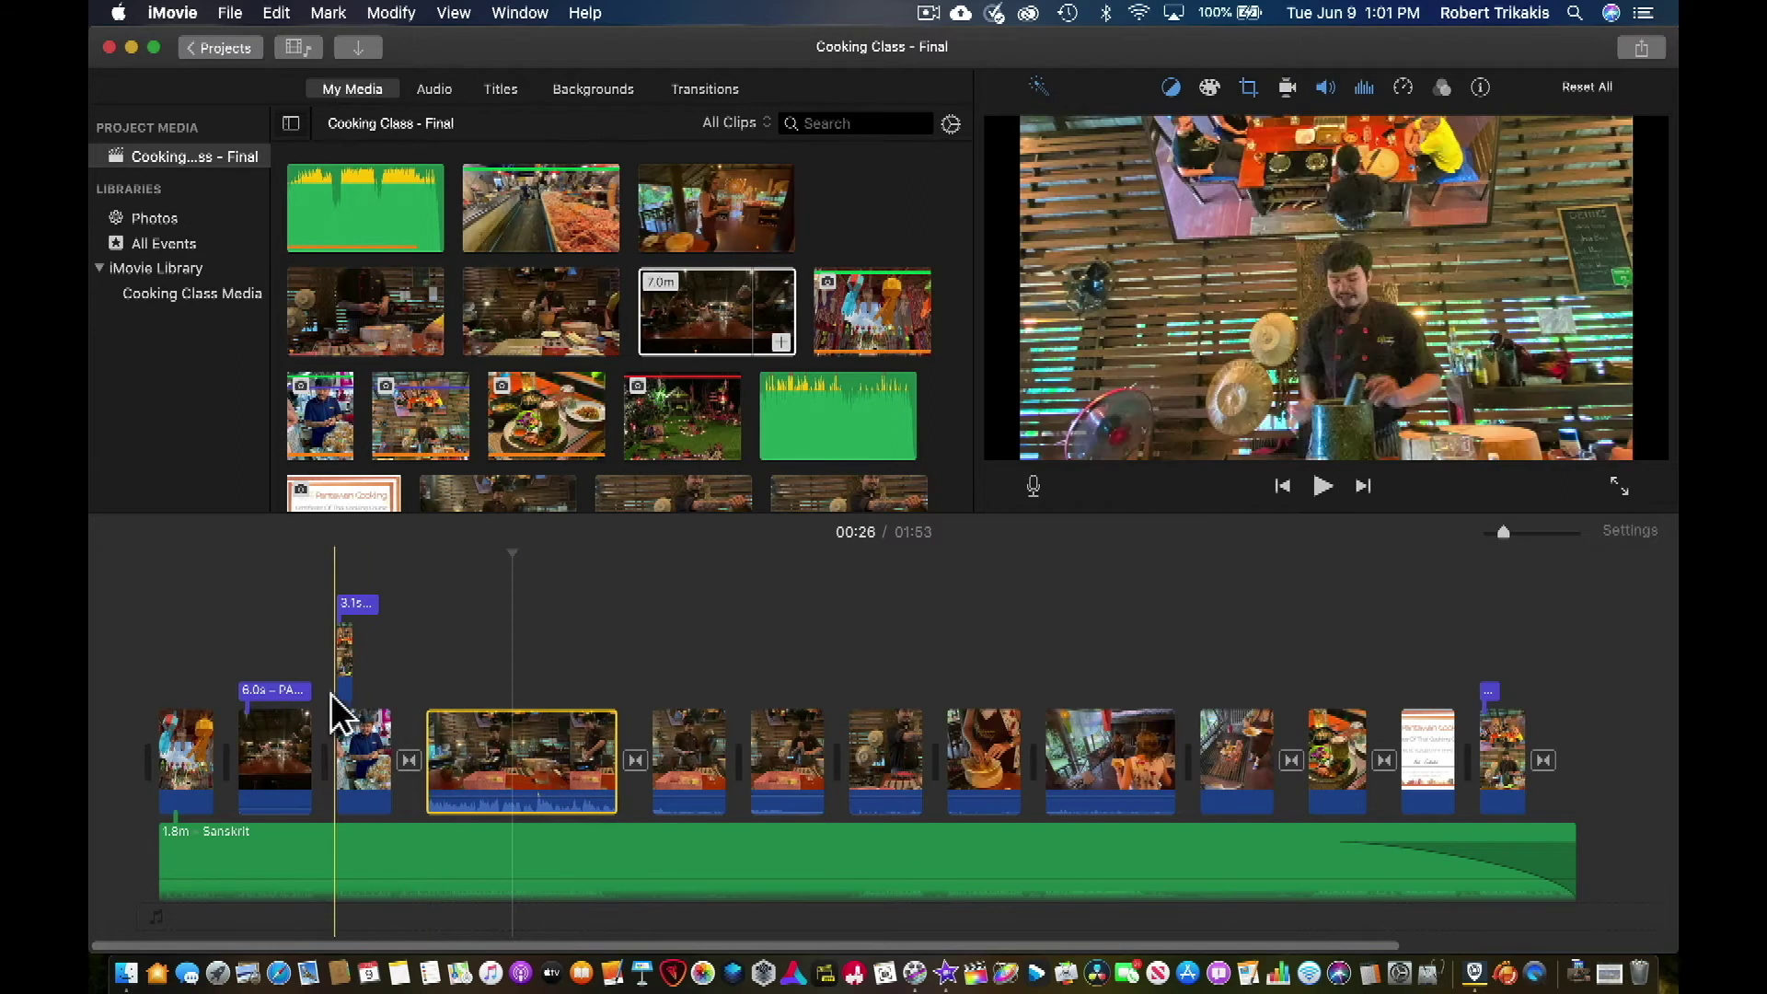
pyautogui.click(289, 691)
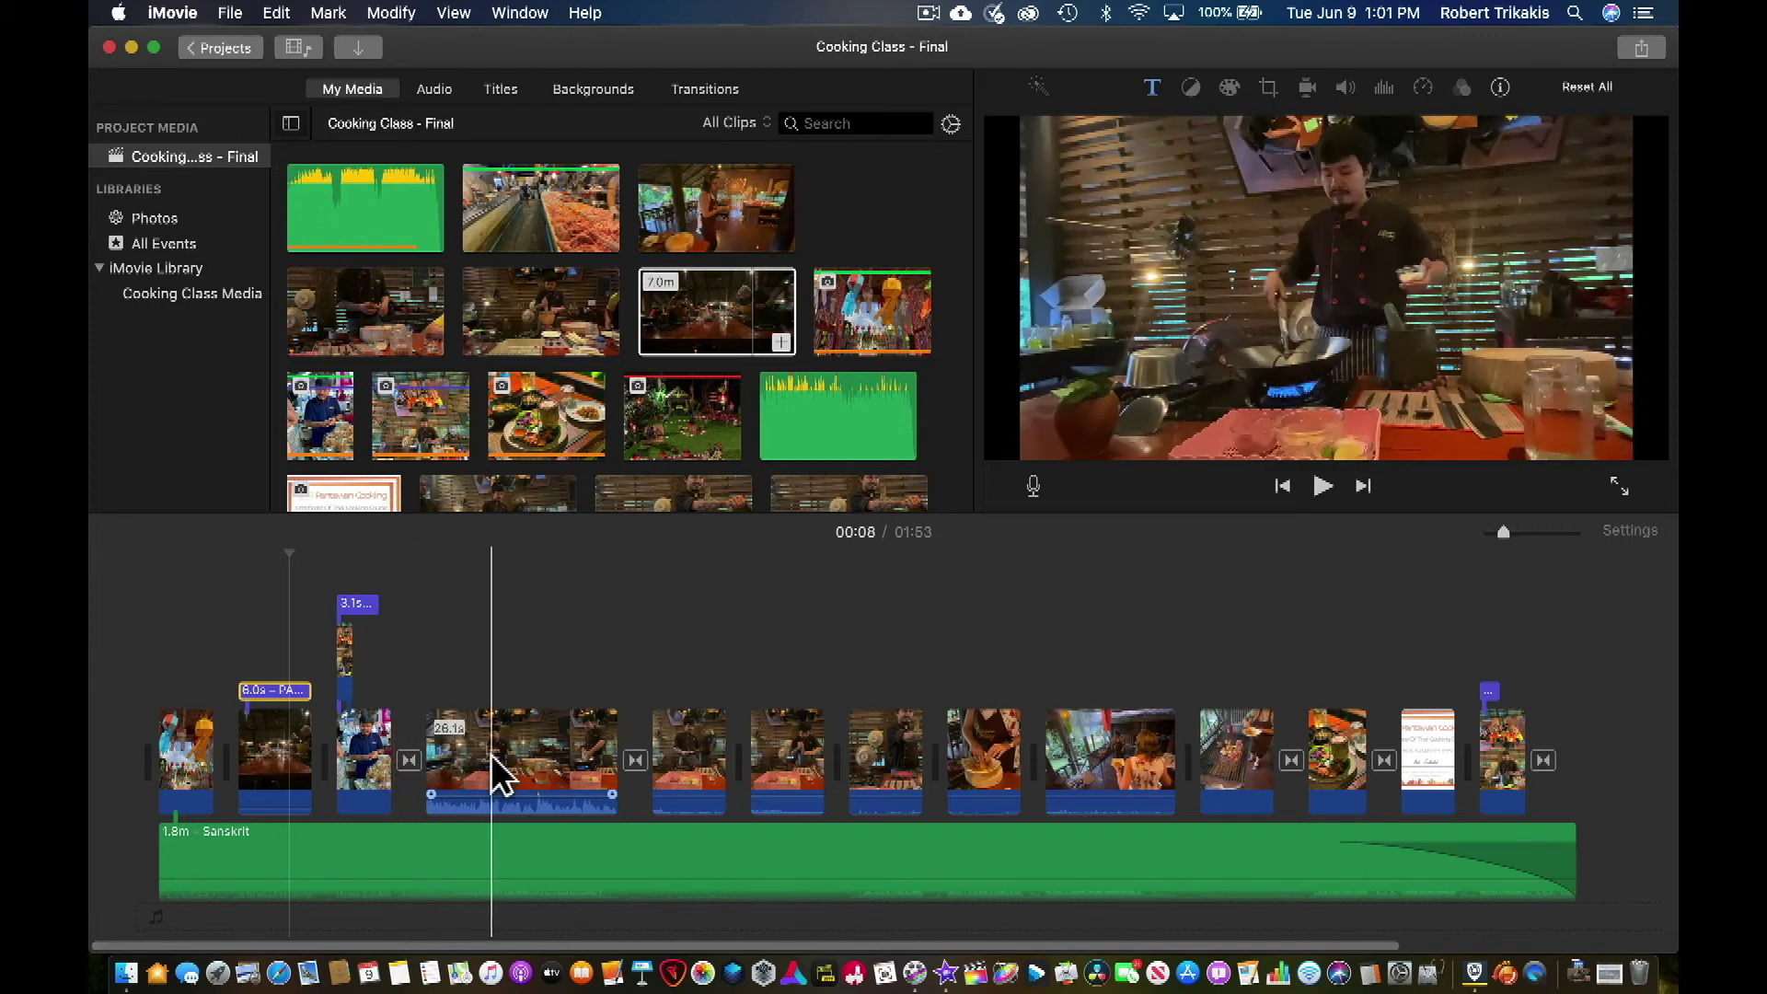
pyautogui.click(345, 650)
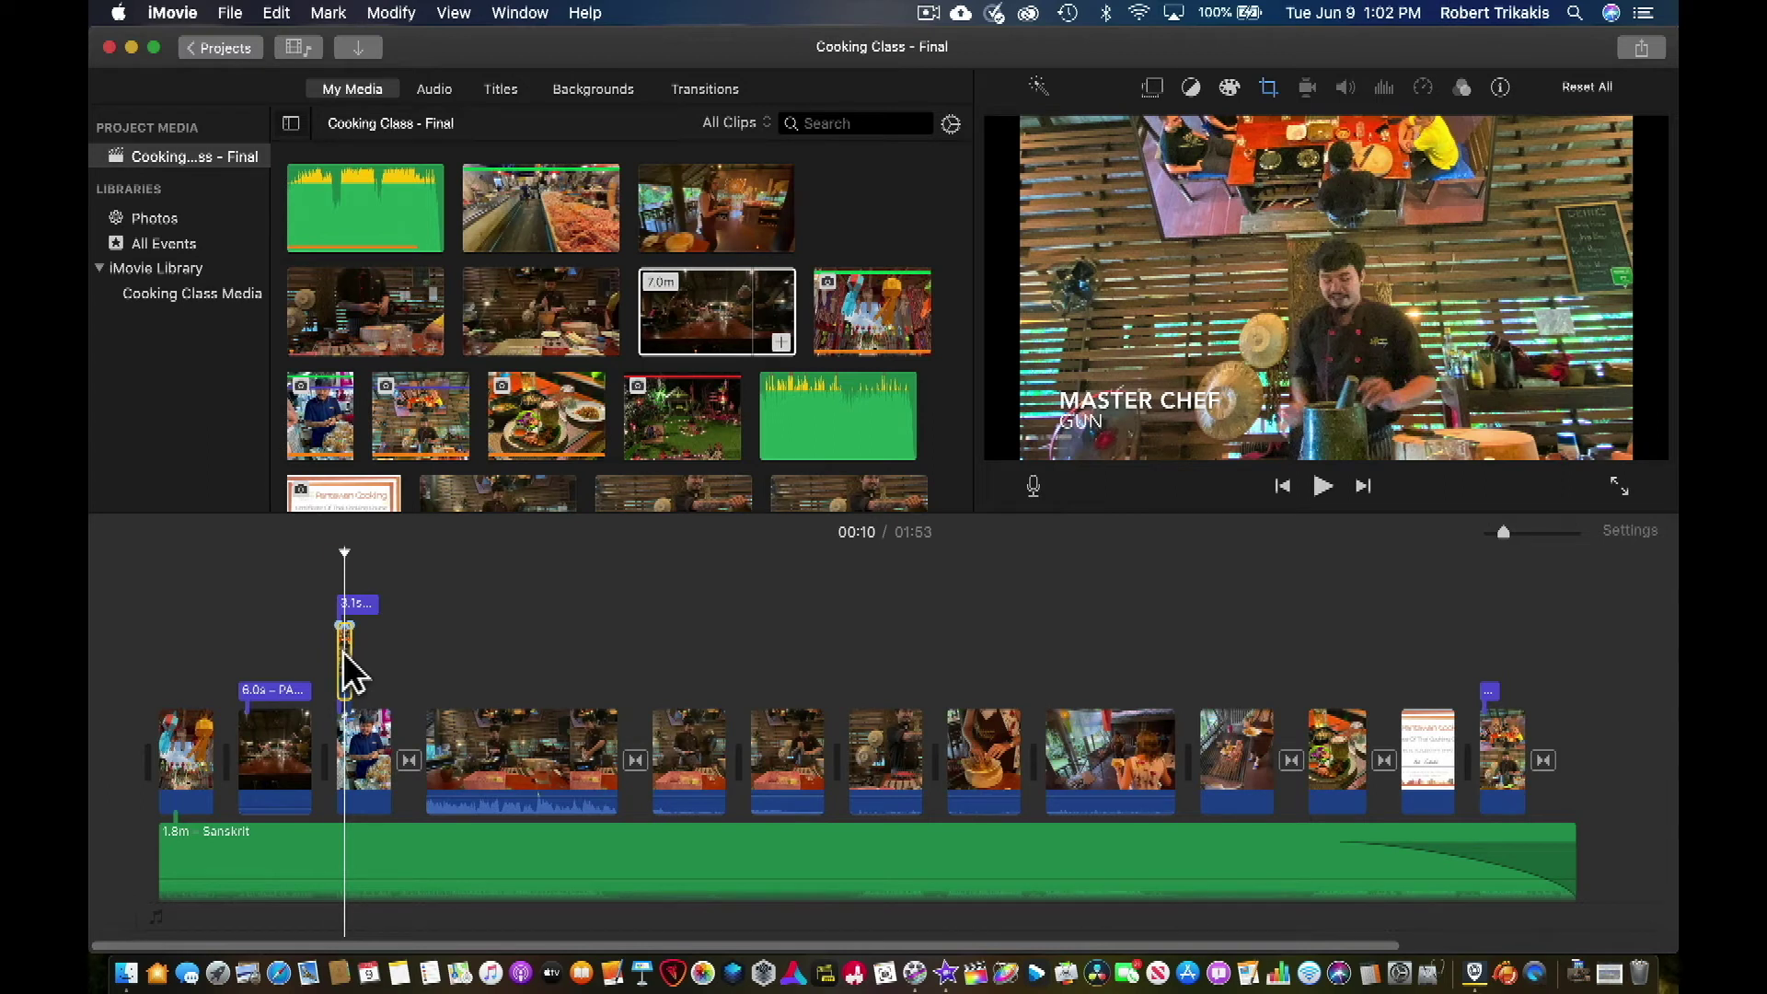
# - Play the timeline from the start of the overlay photo with the MASTER CHEF title and pause playback
pyautogui.click(333, 649)
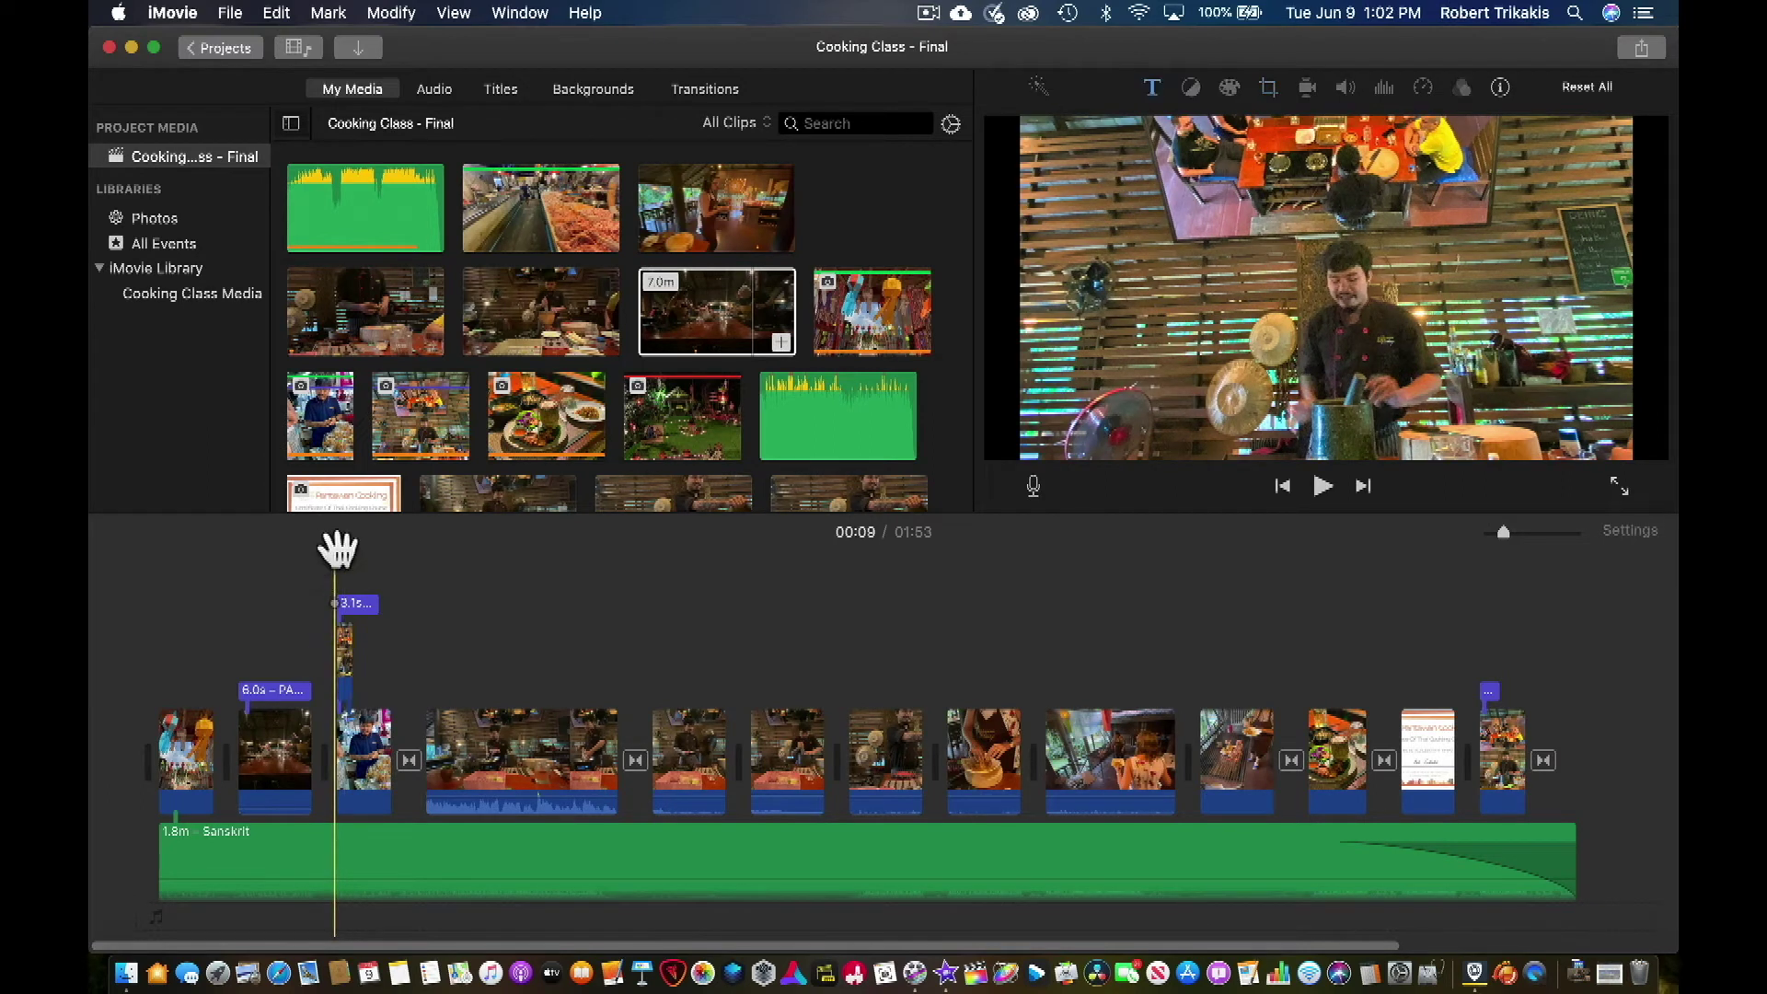
pyautogui.press('space')
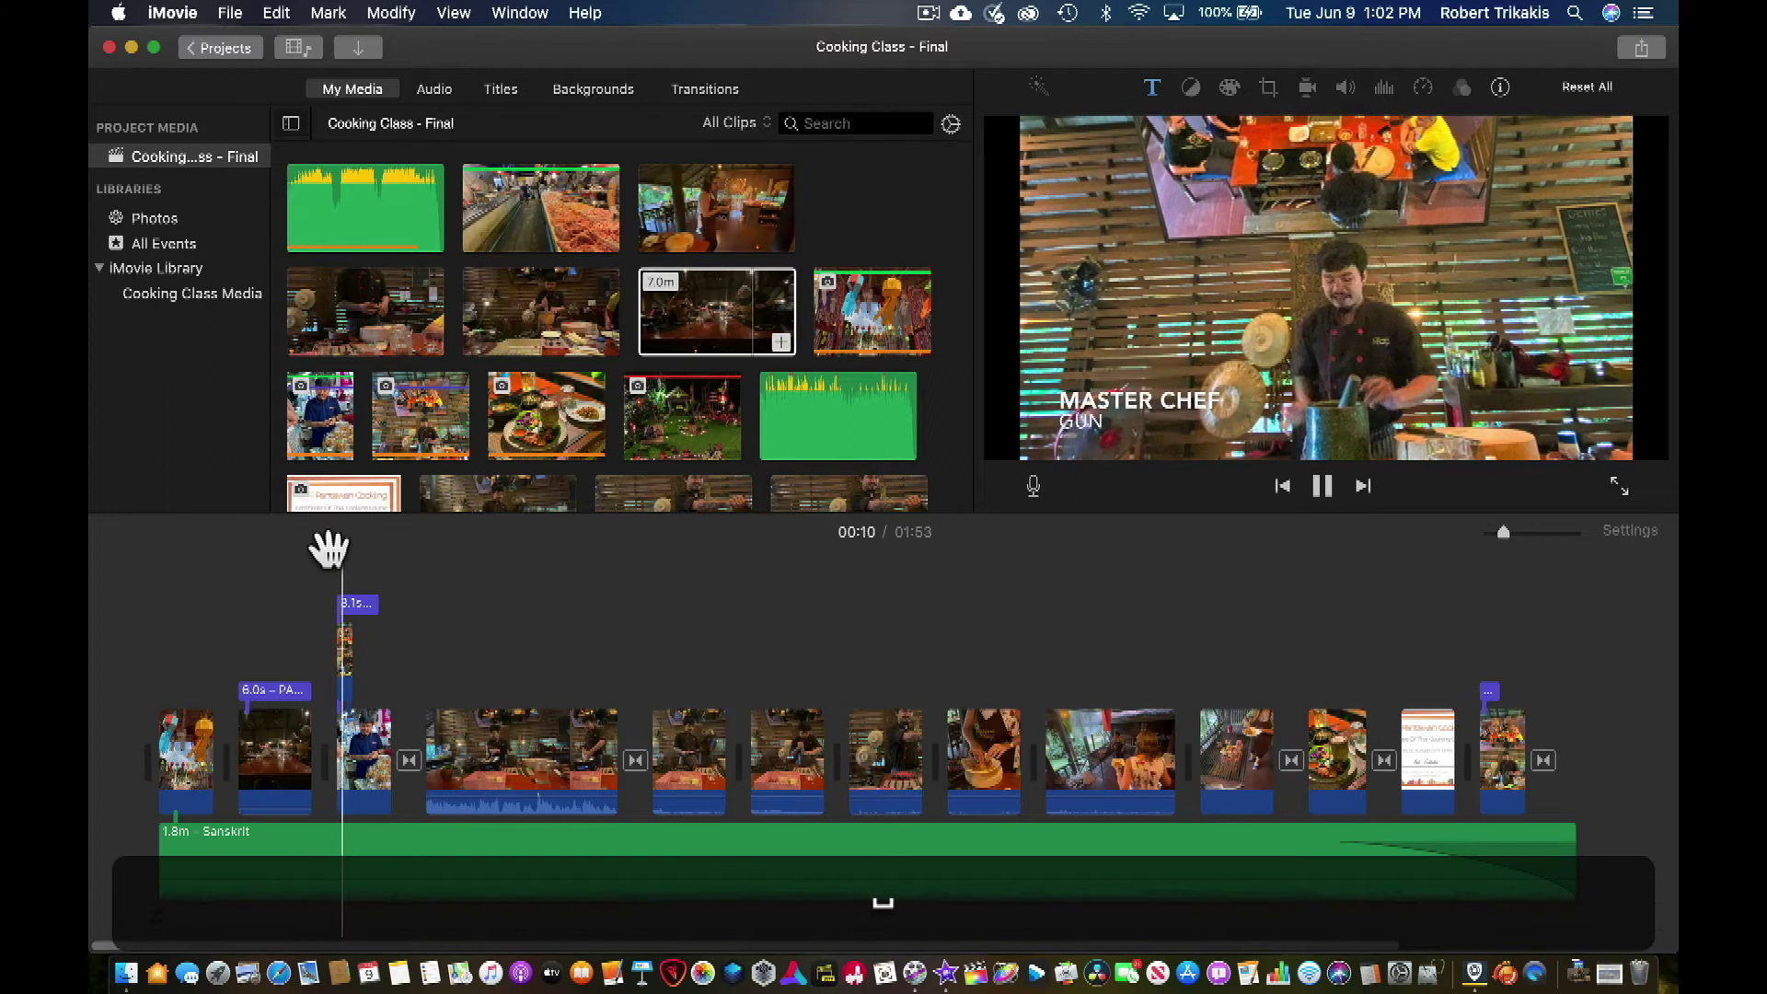
pyautogui.press('space')
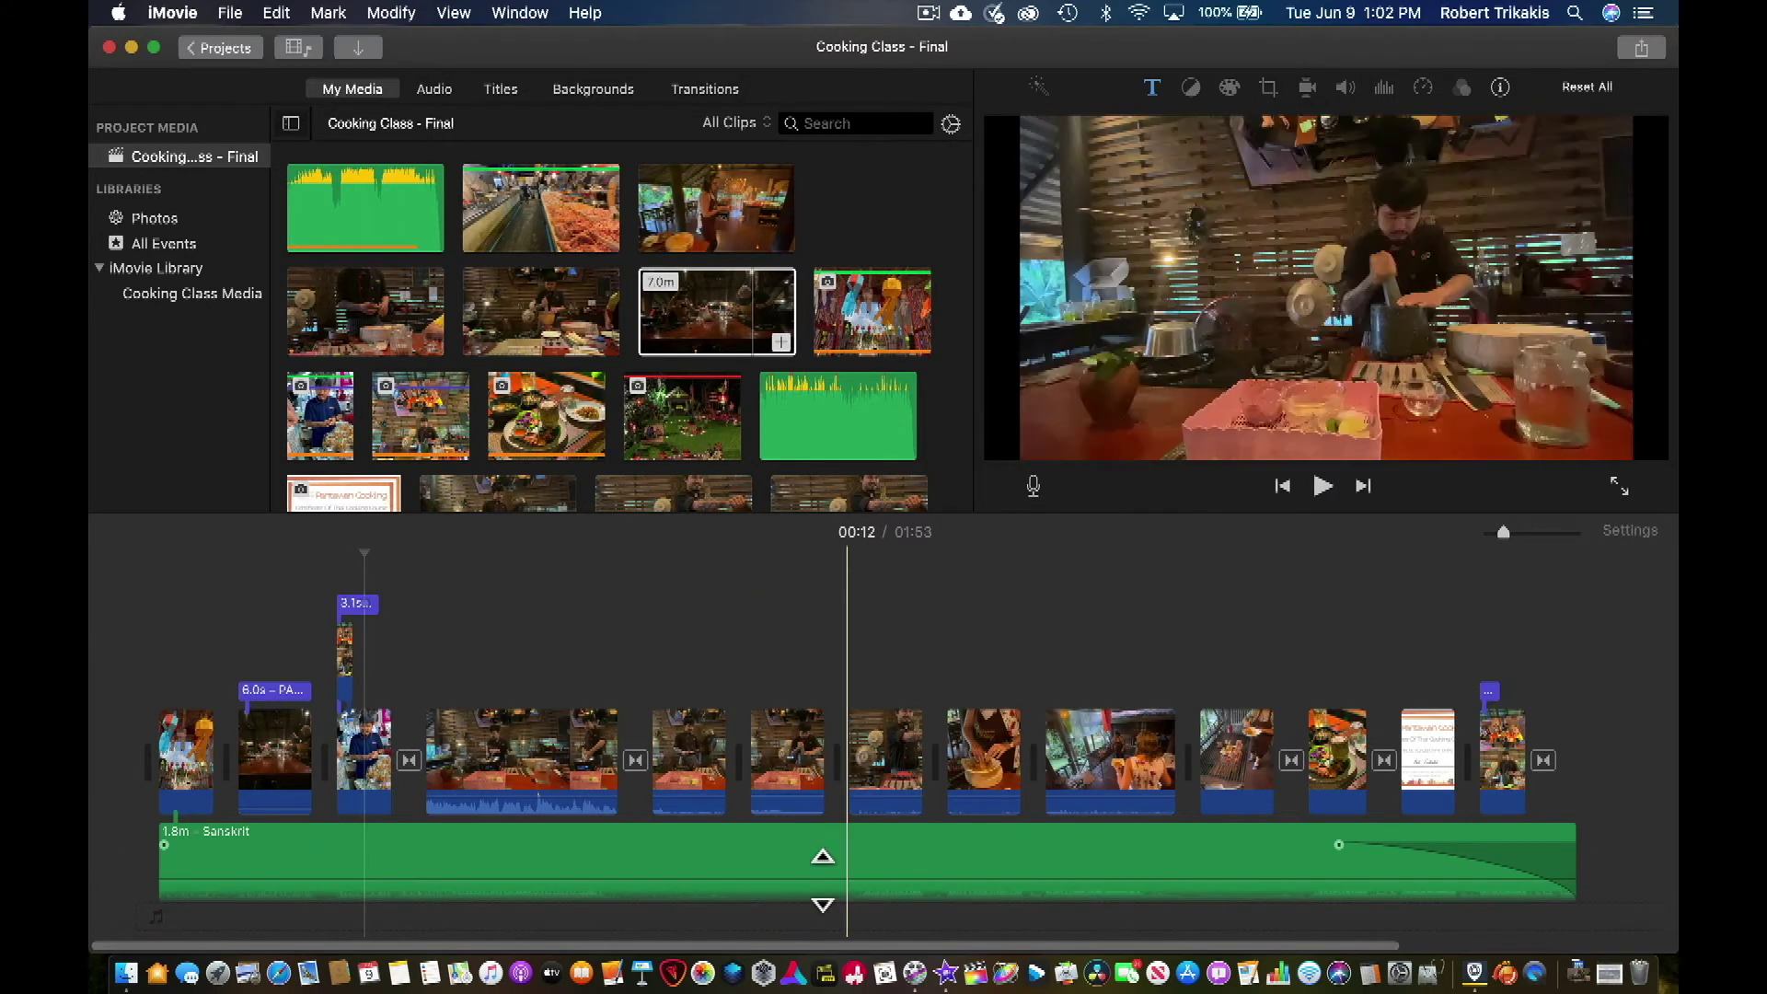
# - Select the Sanskrit music track and try out the timeline zoom level
pyautogui.click(824, 854)
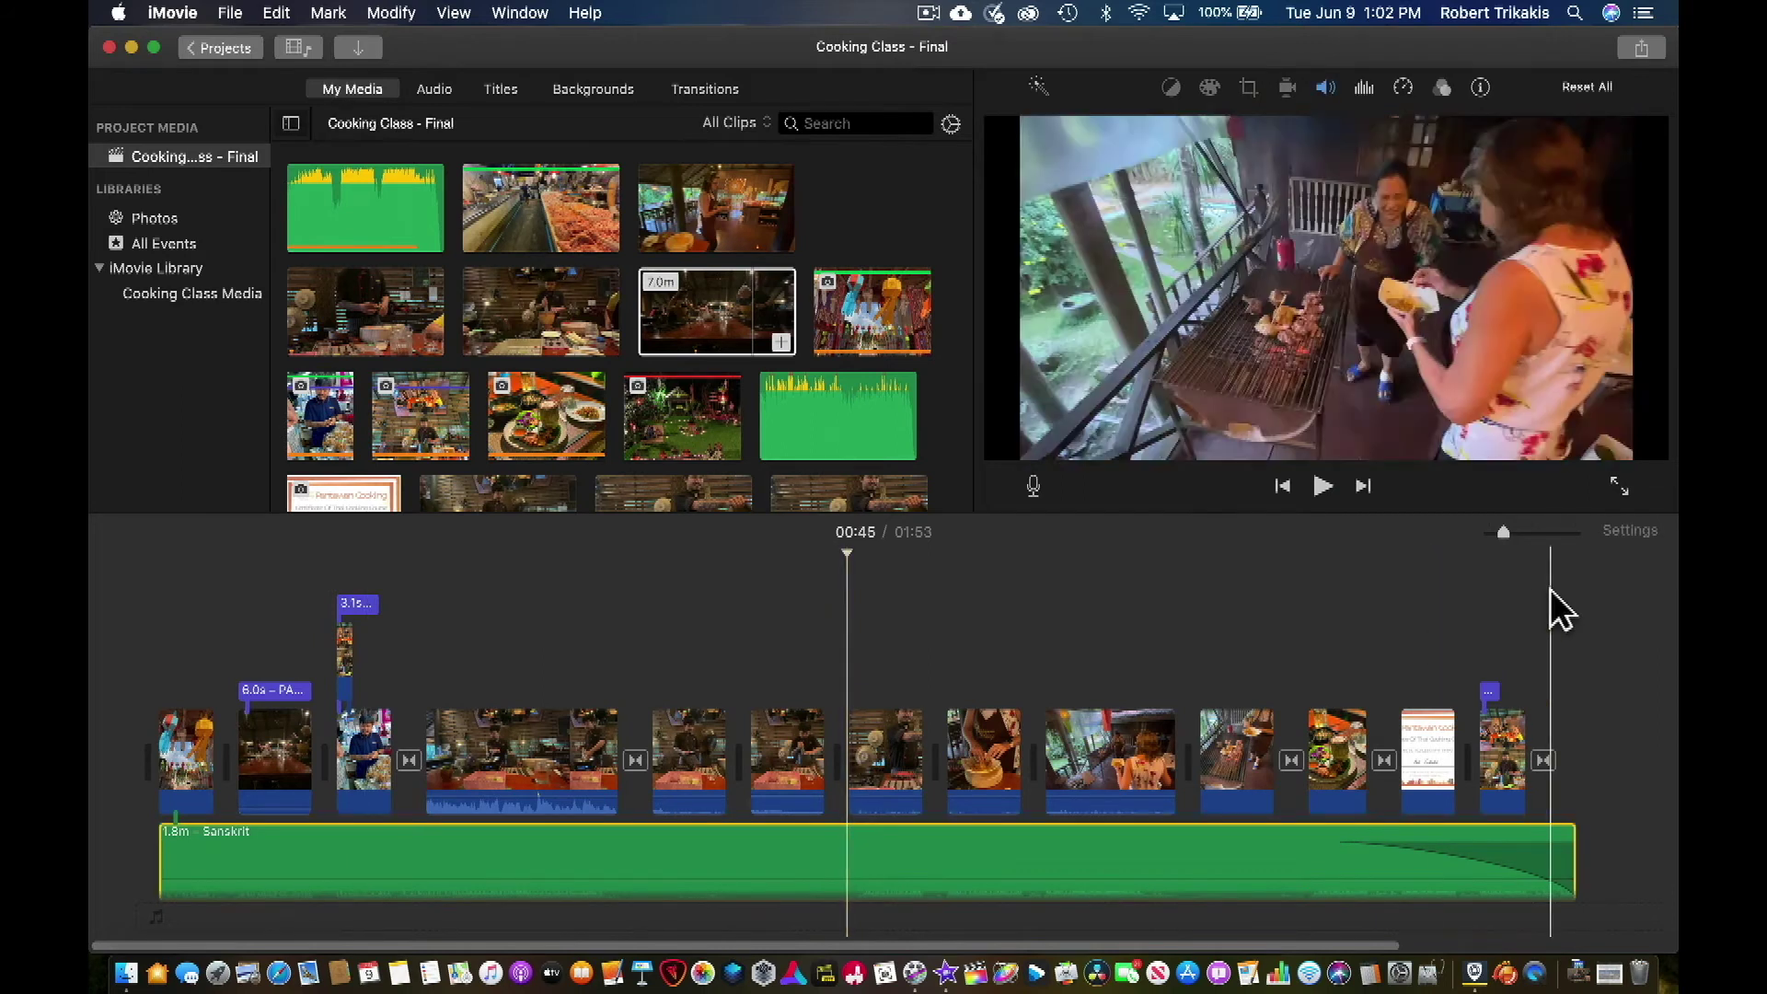
pyautogui.click(1539, 533)
pyautogui.moveTo(1539, 533); pyautogui.dragTo(1498, 537)
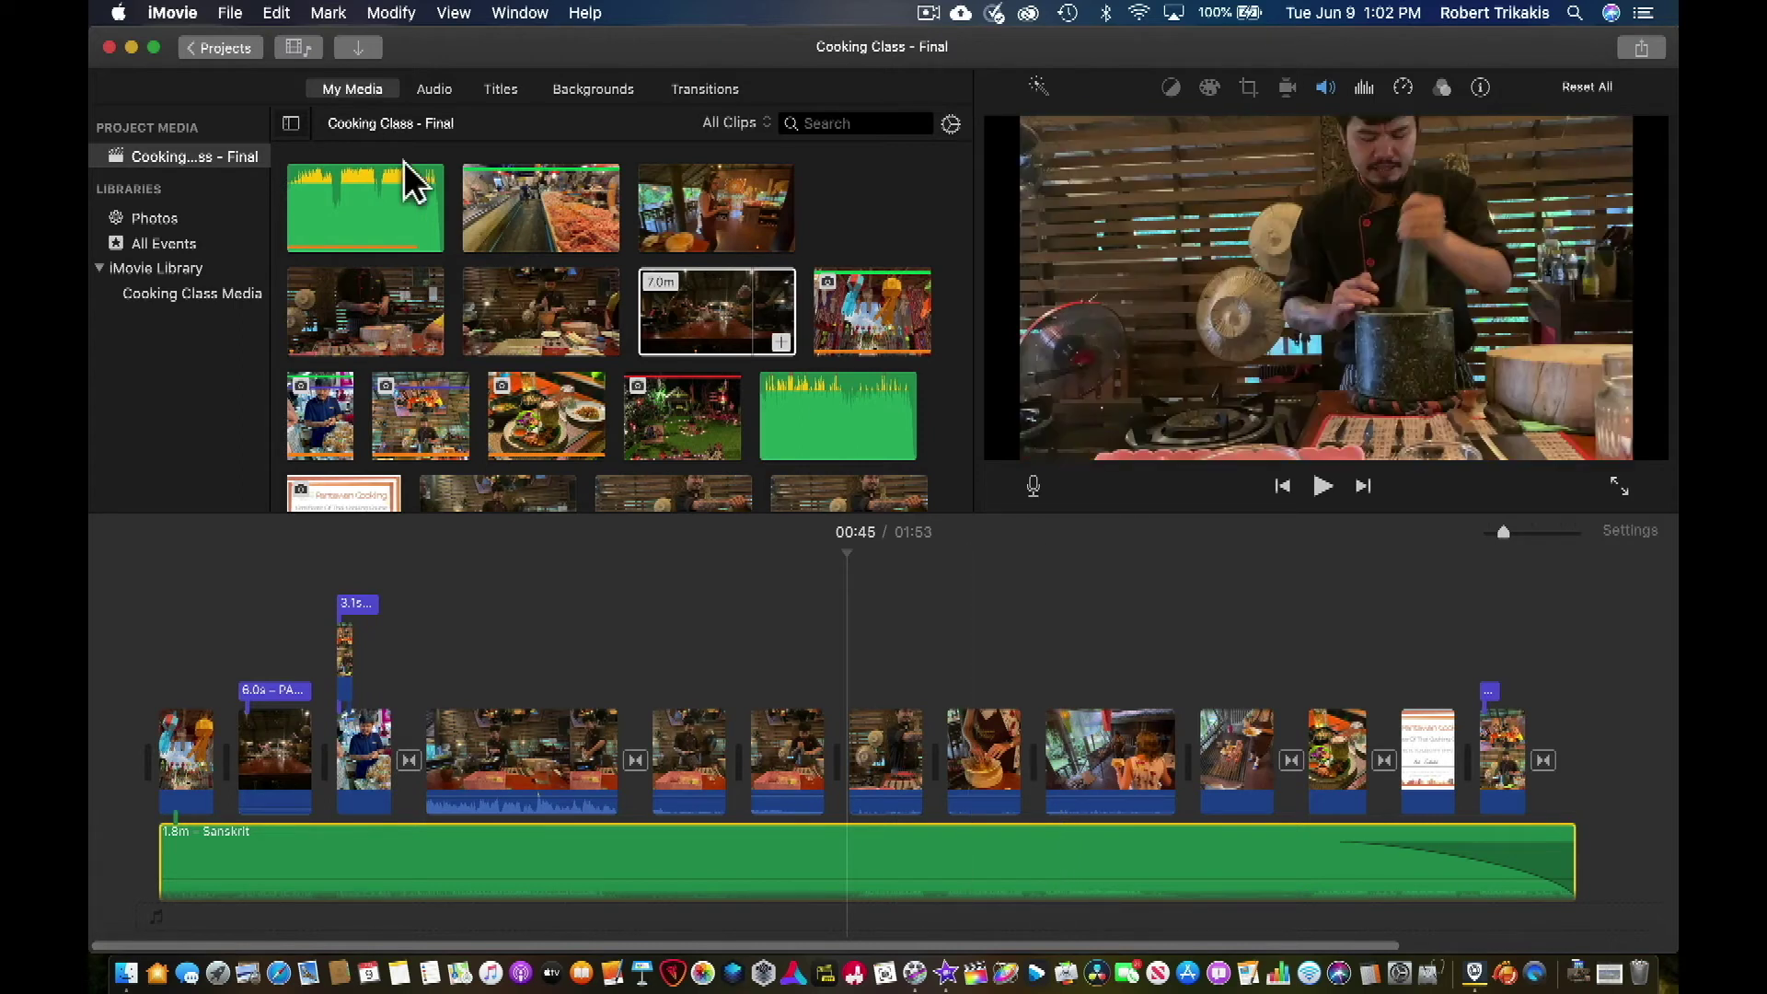
# - Look over the file commands for importing media, open the import window and close it without importing anything
pyautogui.click(232, 13)
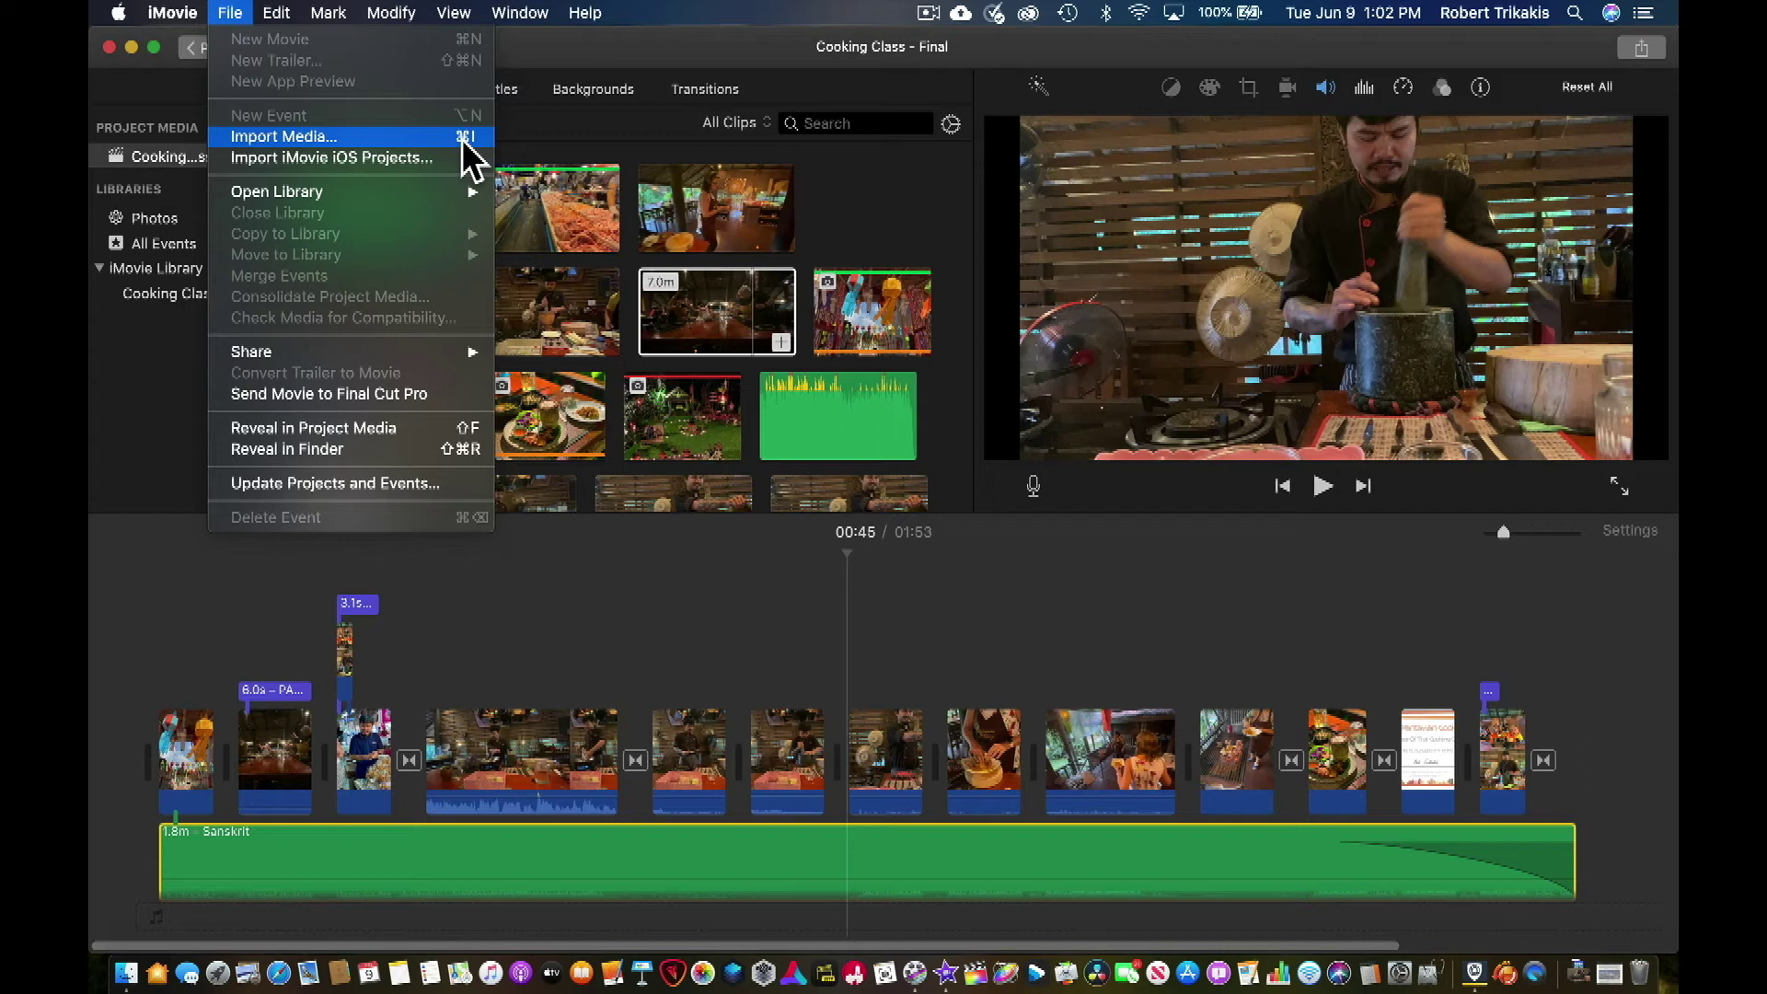
pyautogui.click(670, 616)
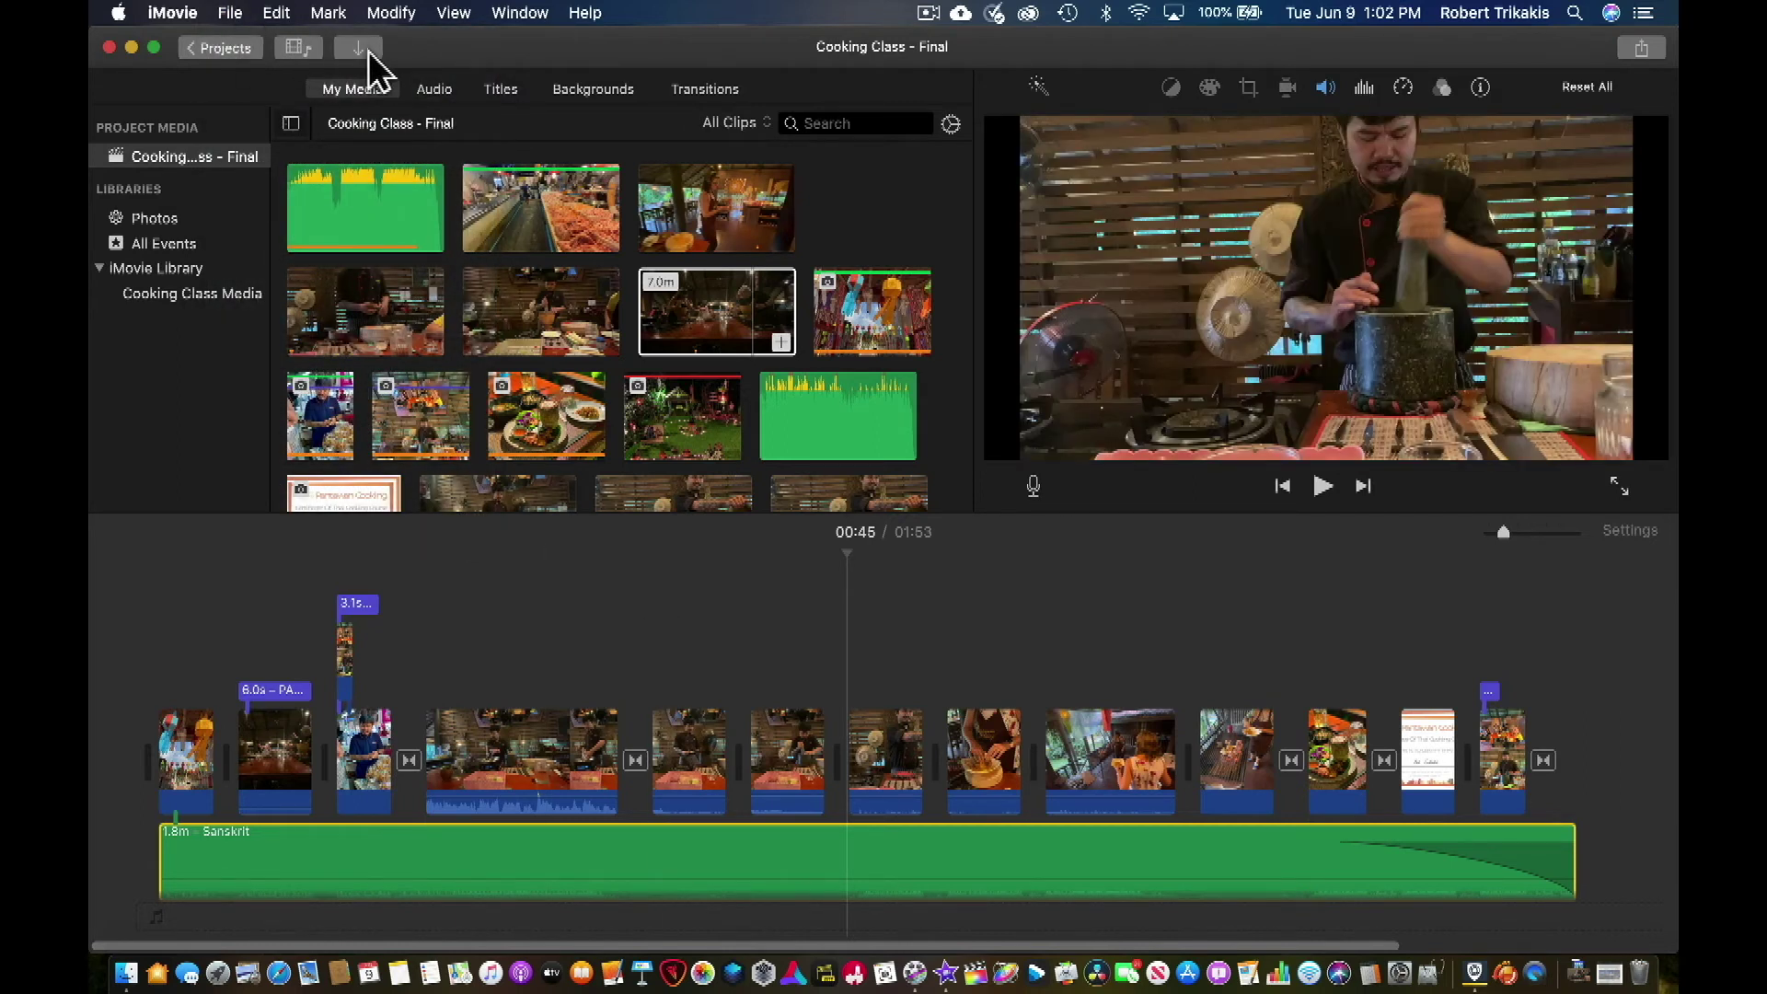
pyautogui.click(230, 13)
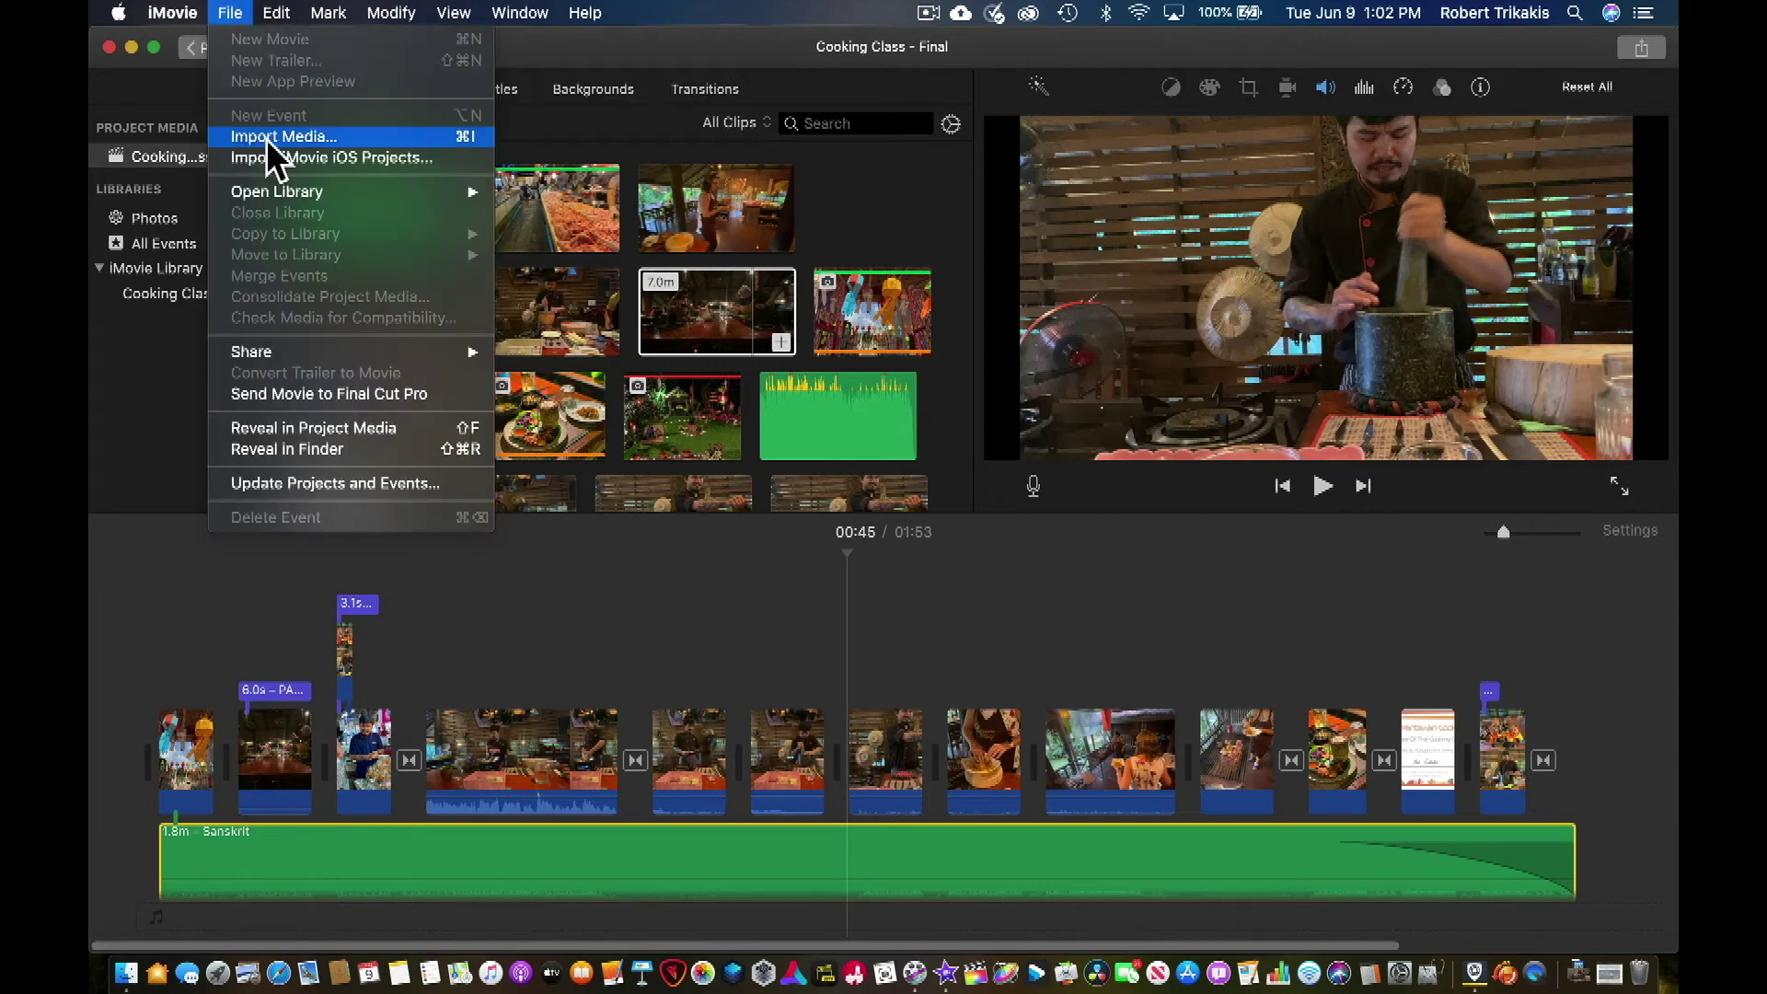
pyautogui.click(699, 600)
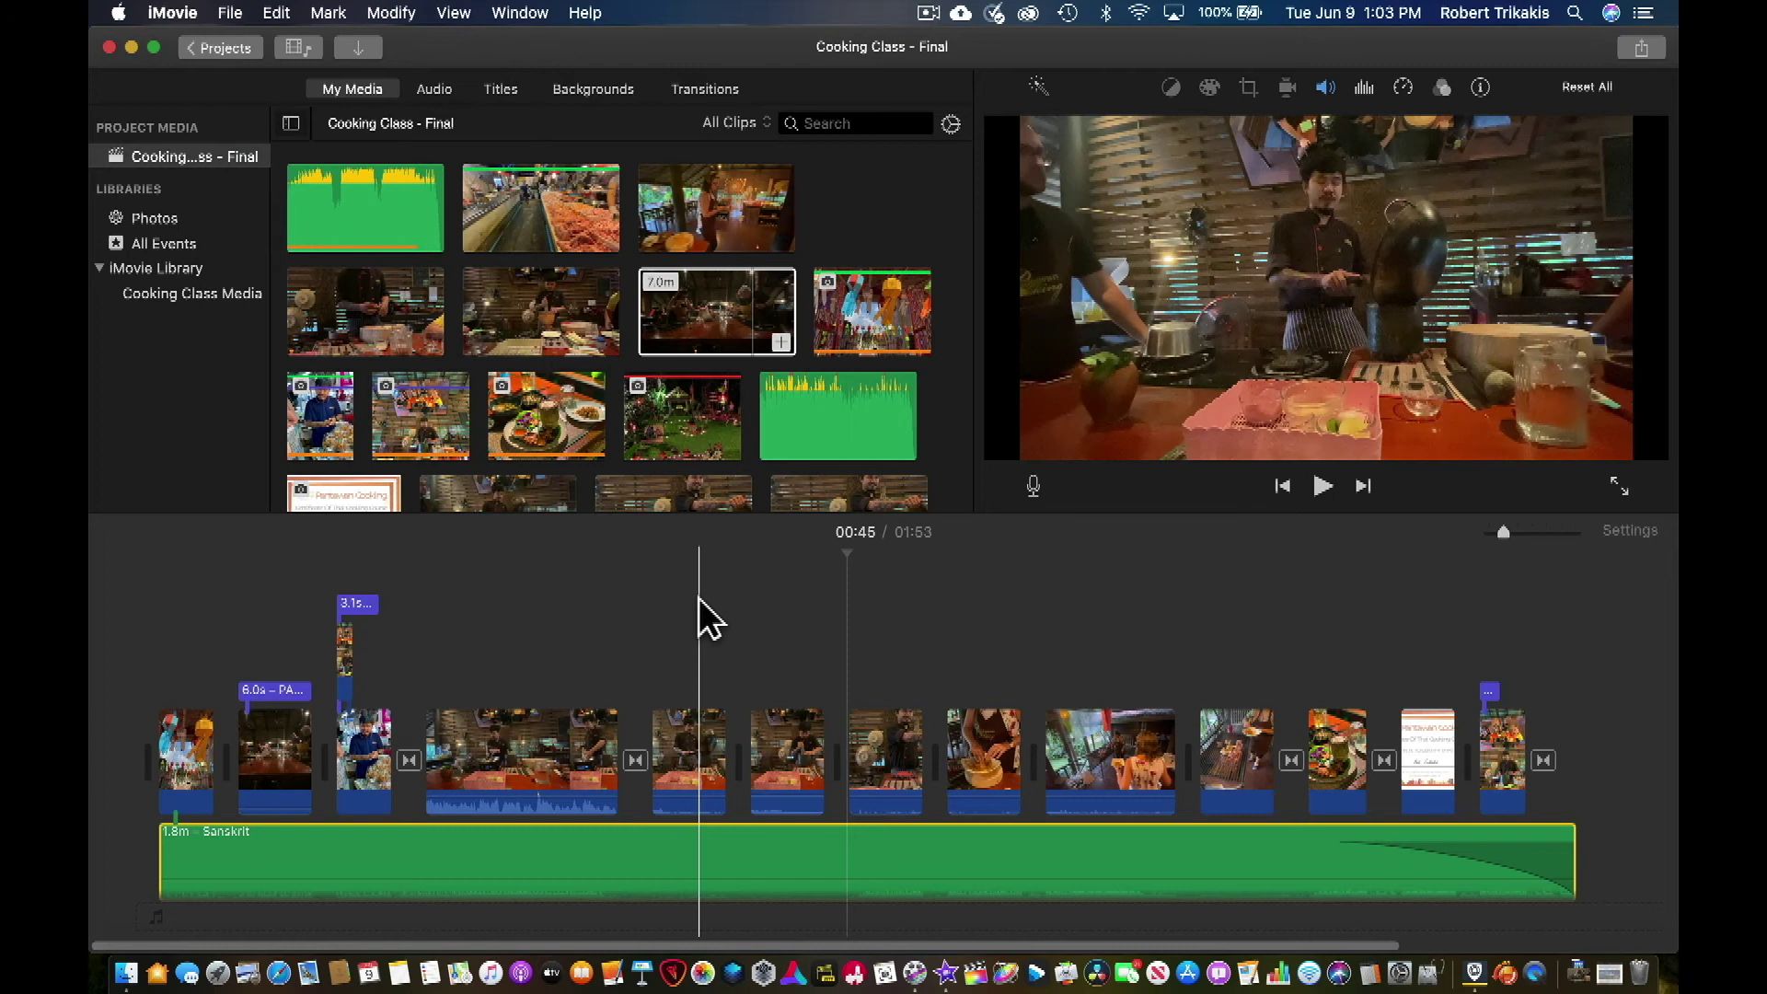
pyautogui.press('super')
pyautogui.press('super+i')
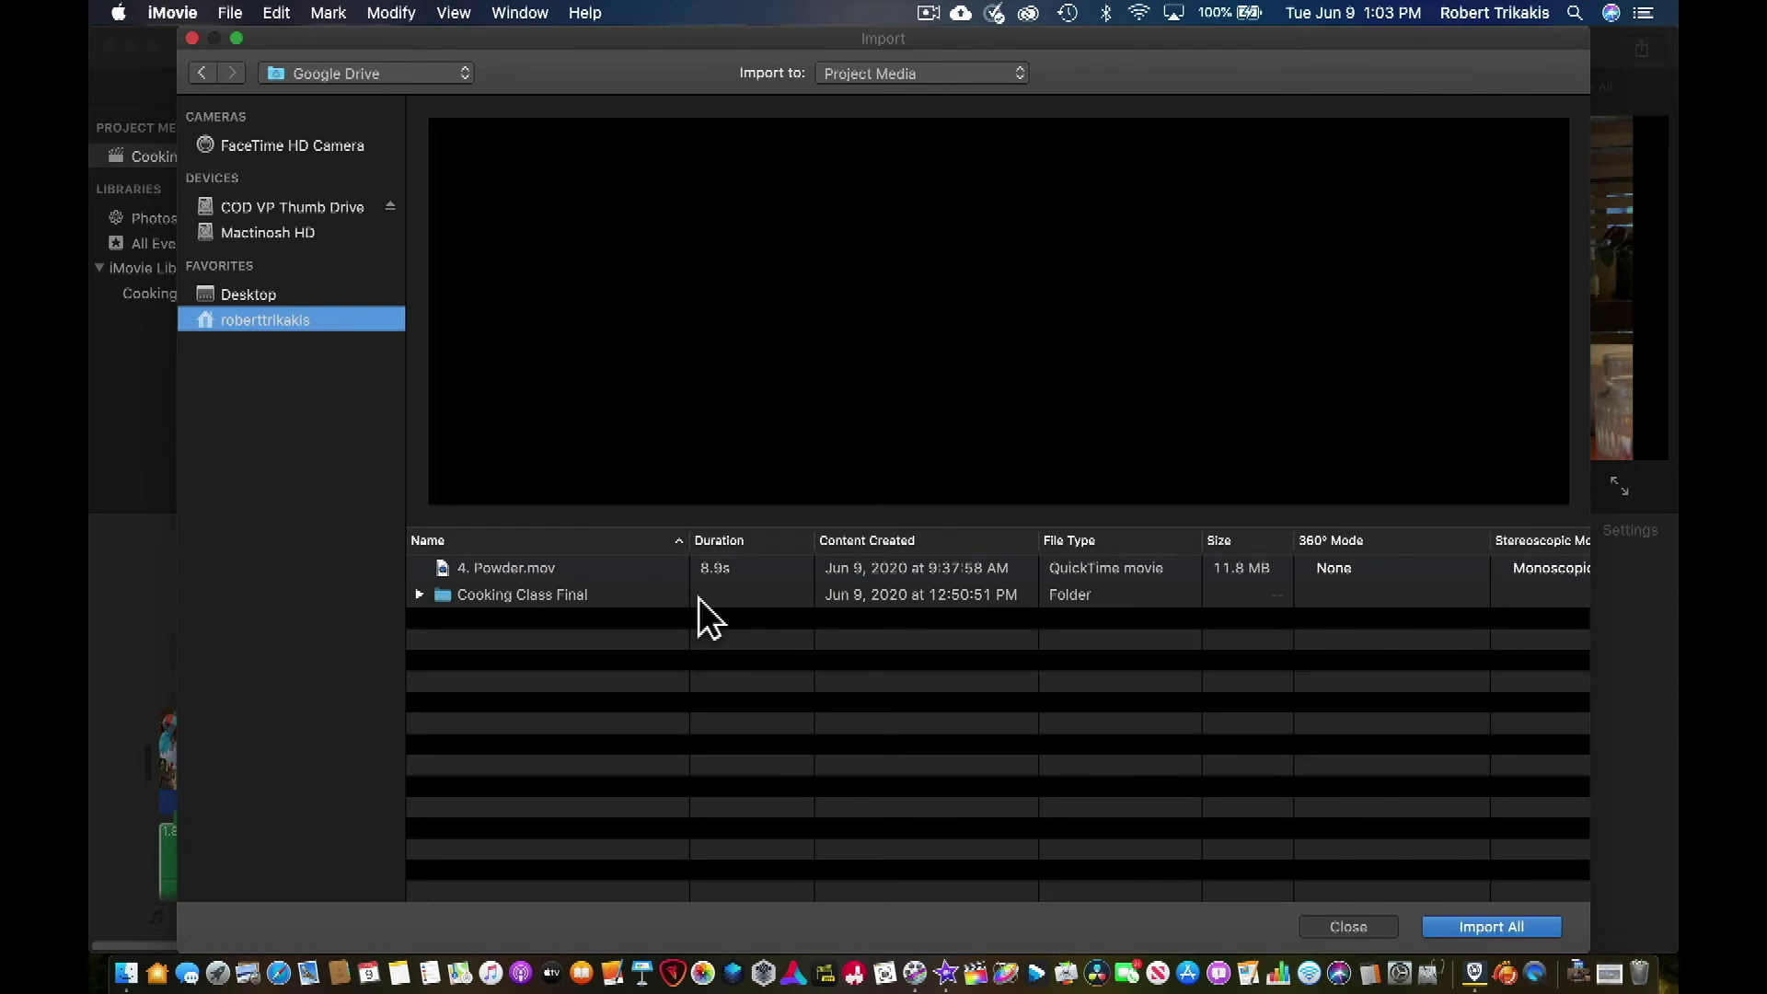
pyautogui.click(1373, 929)
# - Place the playhead at 00:29 and view the commands available for the long cooking clip in the timeline
pyautogui.click(765, 322)
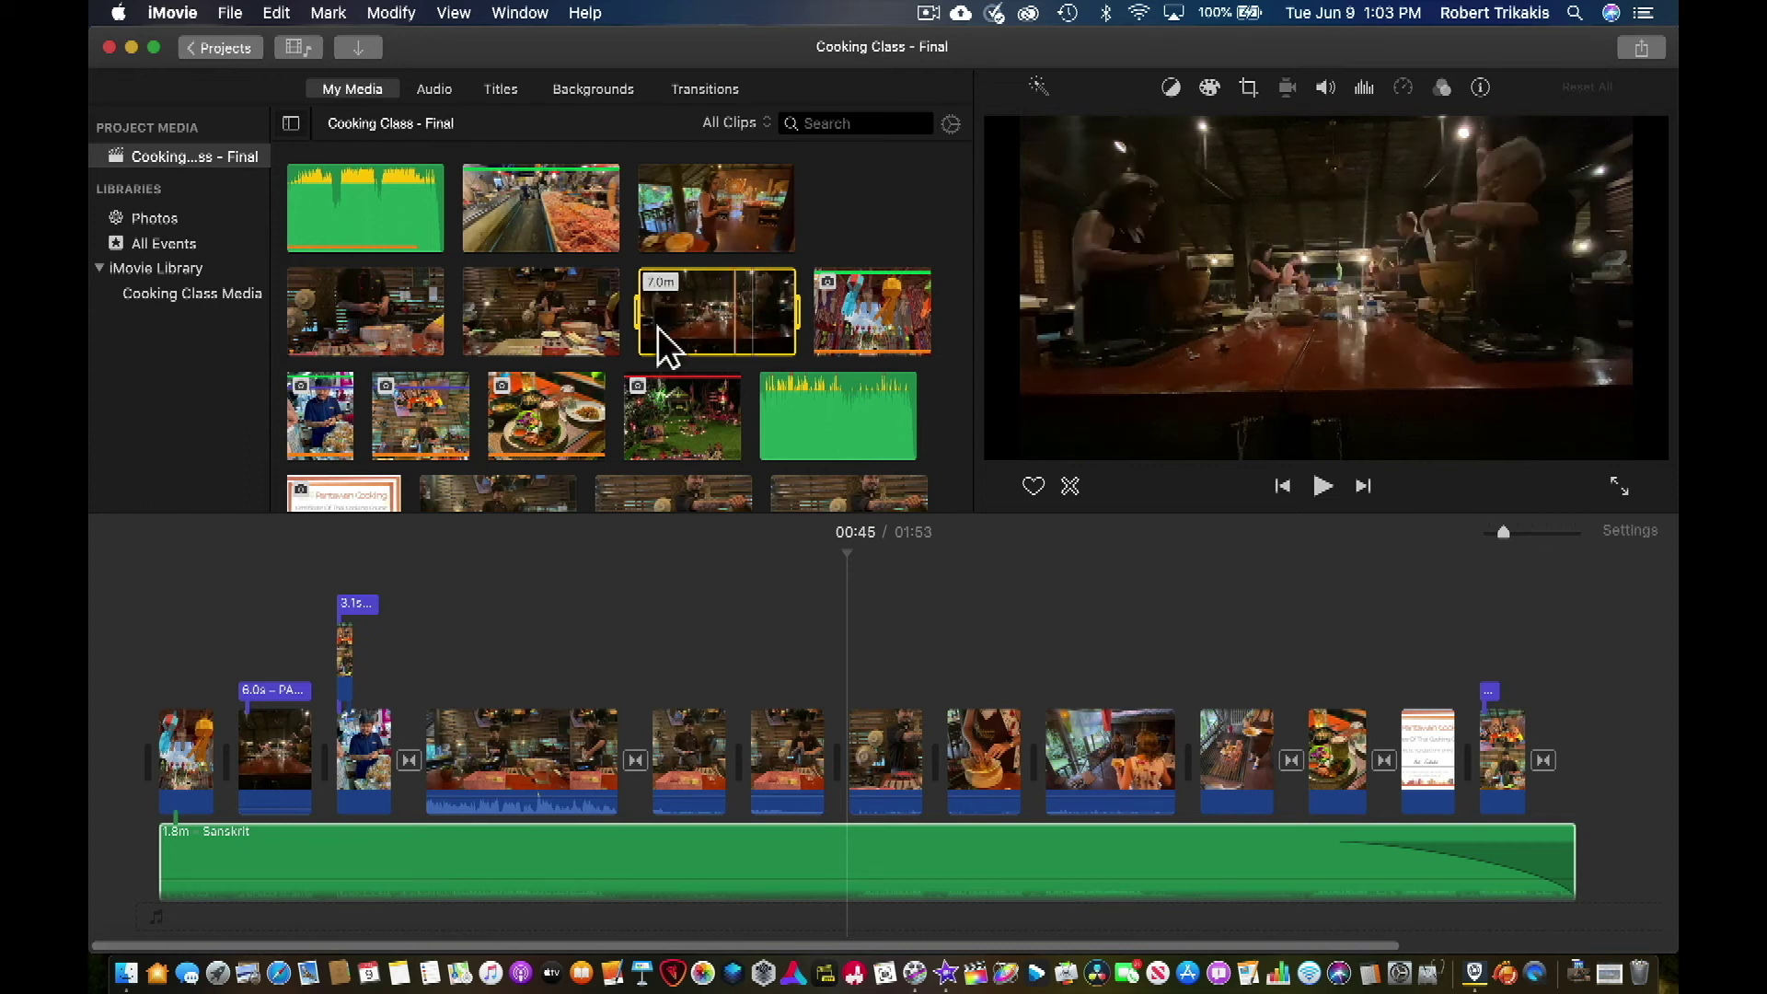
pyautogui.click(671, 599)
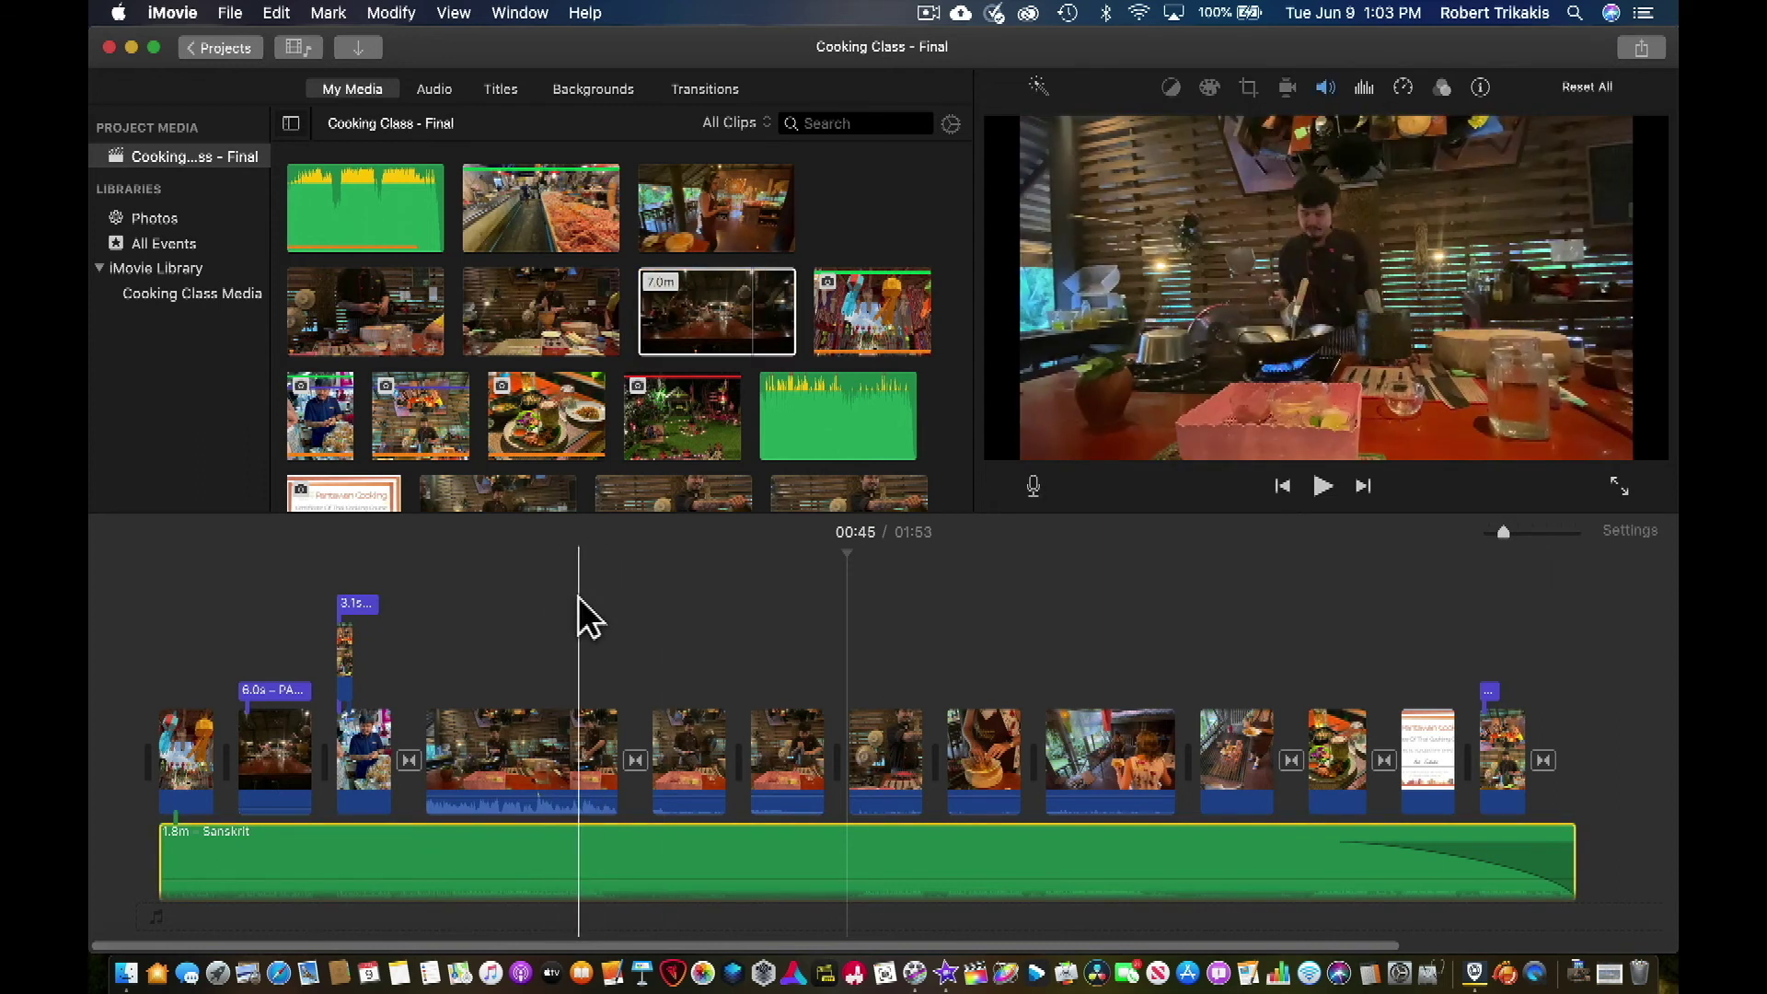
pyautogui.click(531, 603)
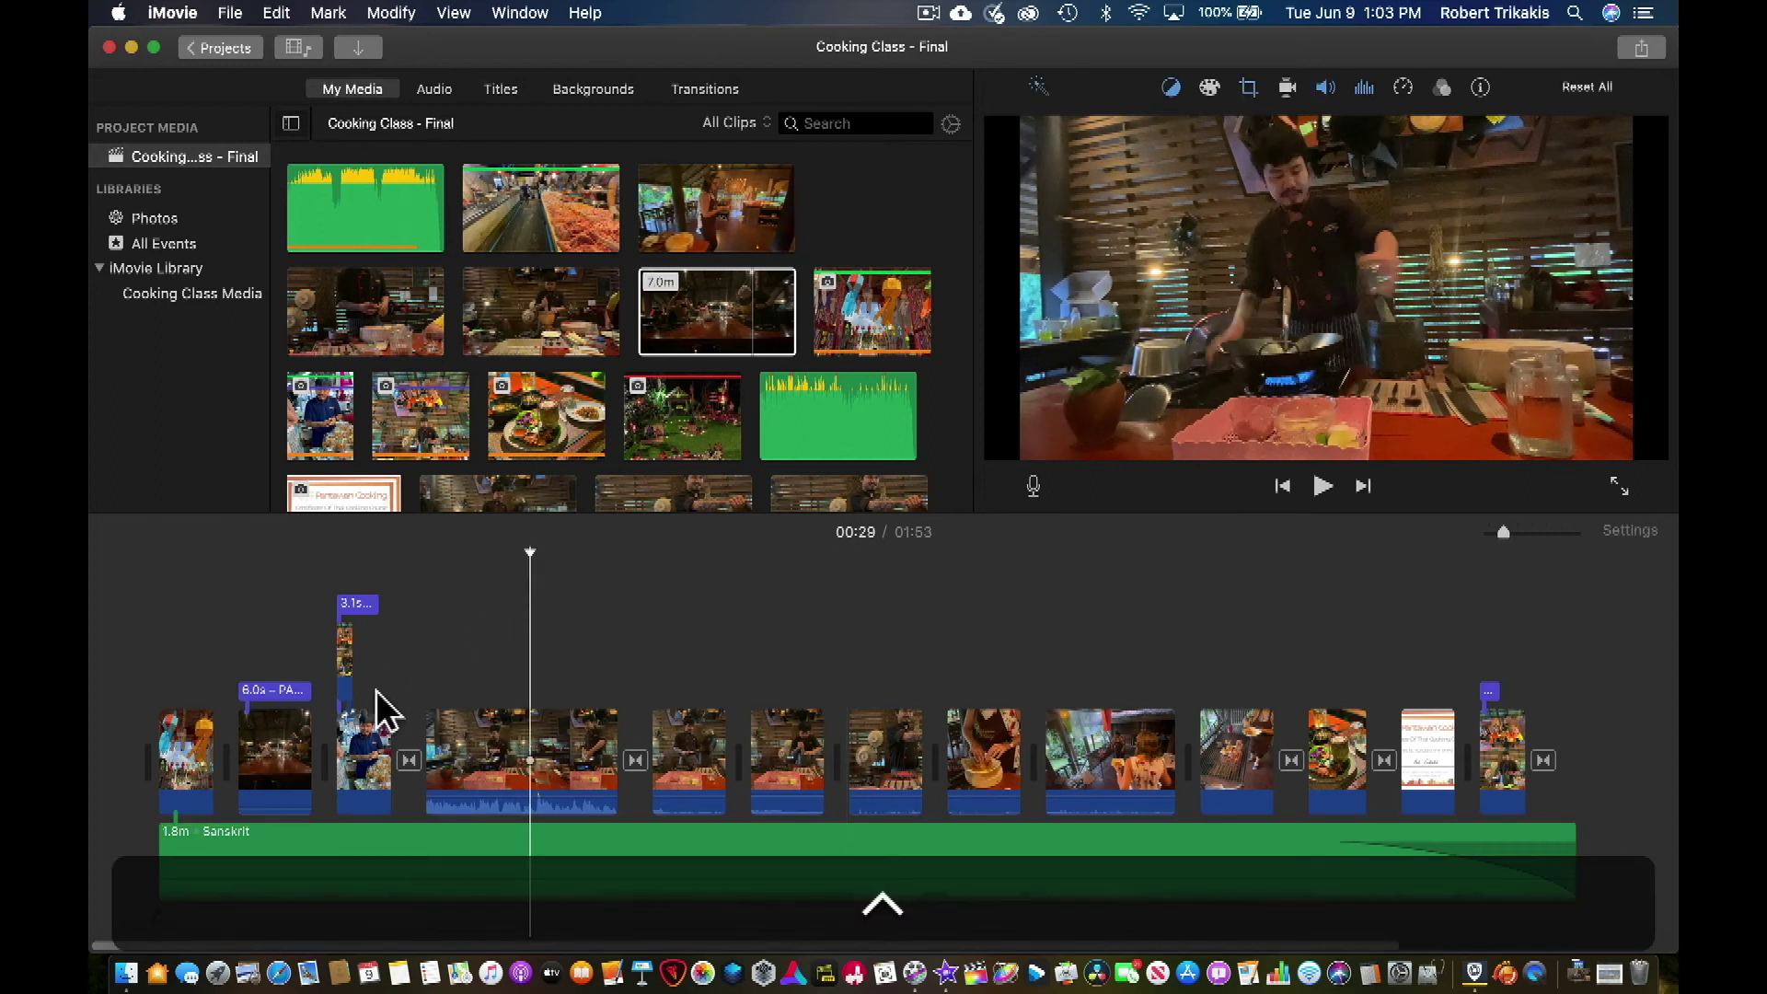
pyautogui.rightClick(488, 778)
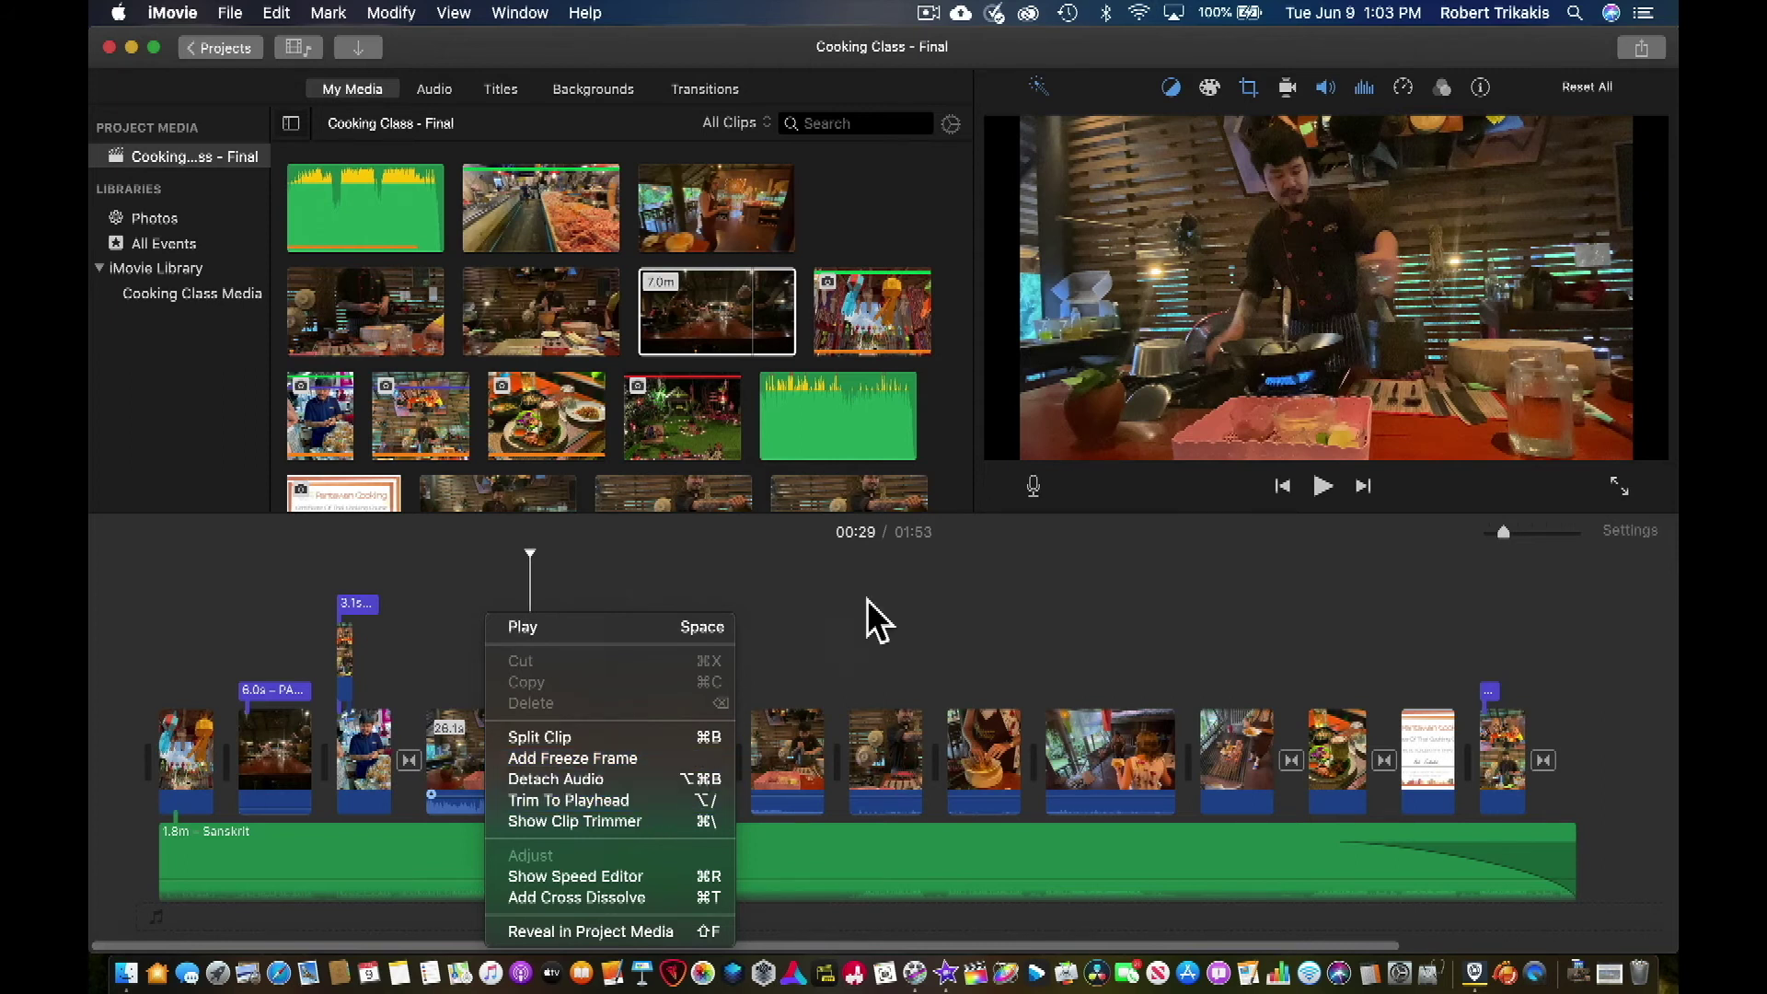
pyautogui.click(900, 570)
pyautogui.click(900, 570)
# - Detach the audio from the long cooking clip and place the IMG_0815.MOV audio directly beneath the clip, above the Sanskrit track
pyautogui.click(579, 755)
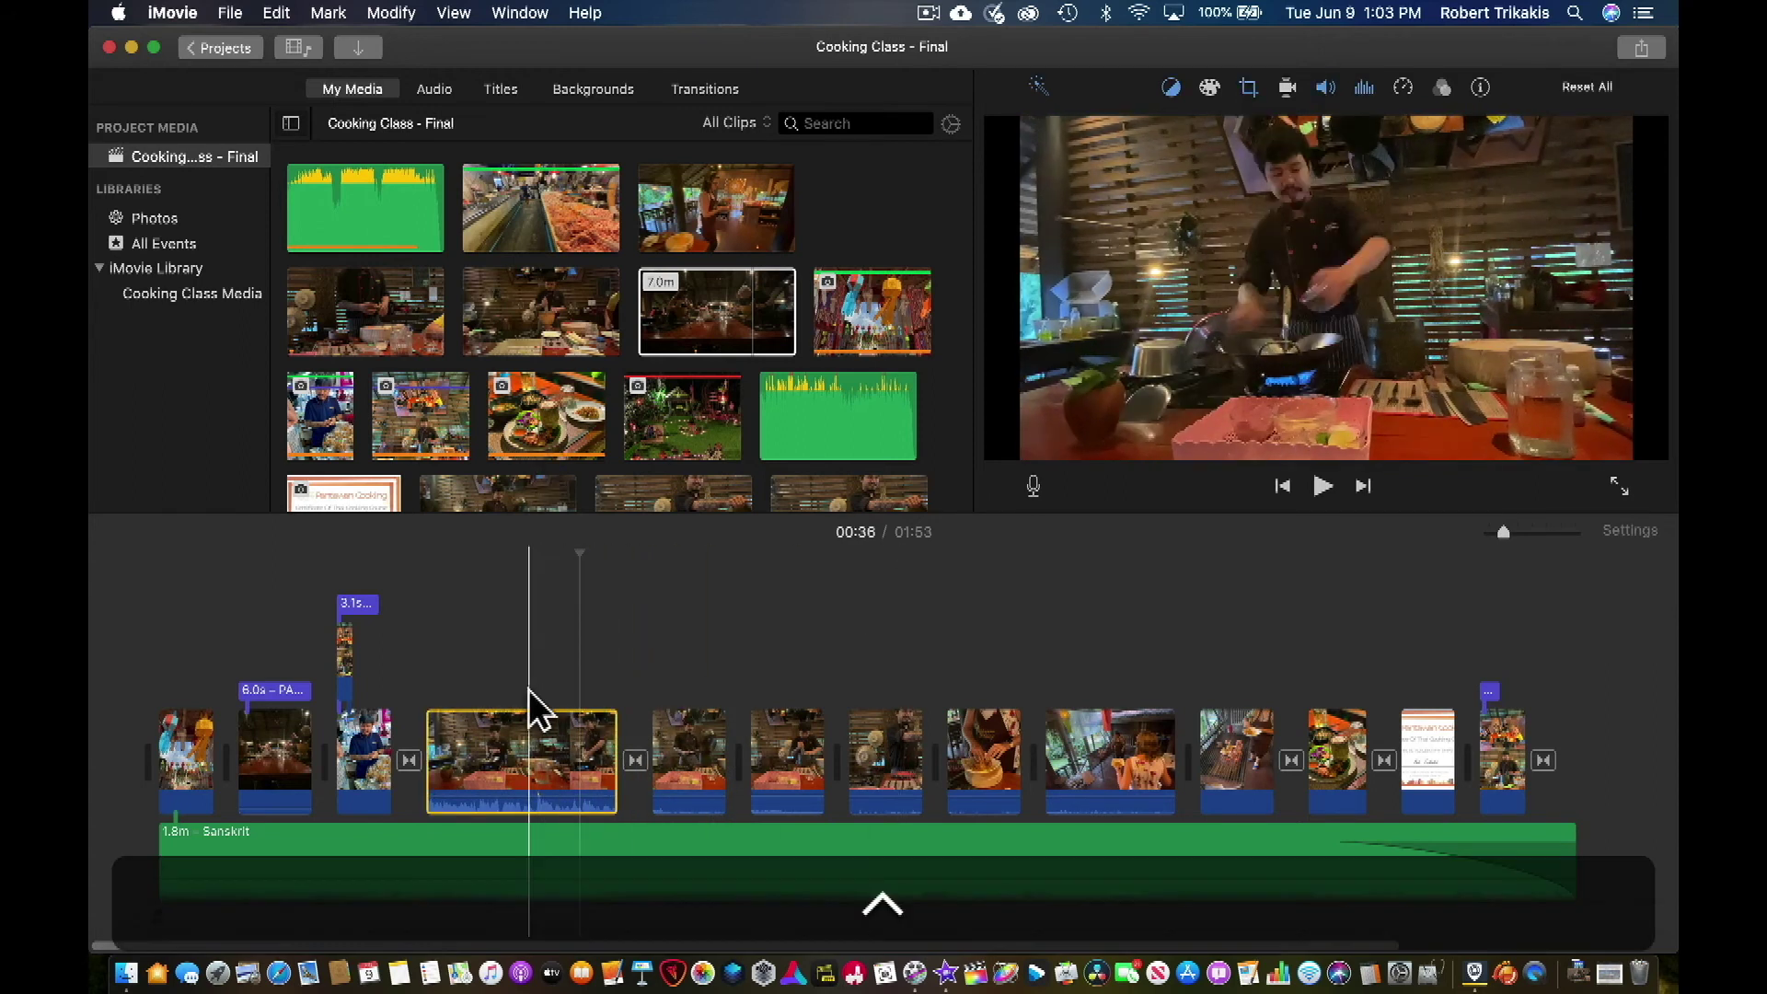
pyautogui.rightClick(538, 743)
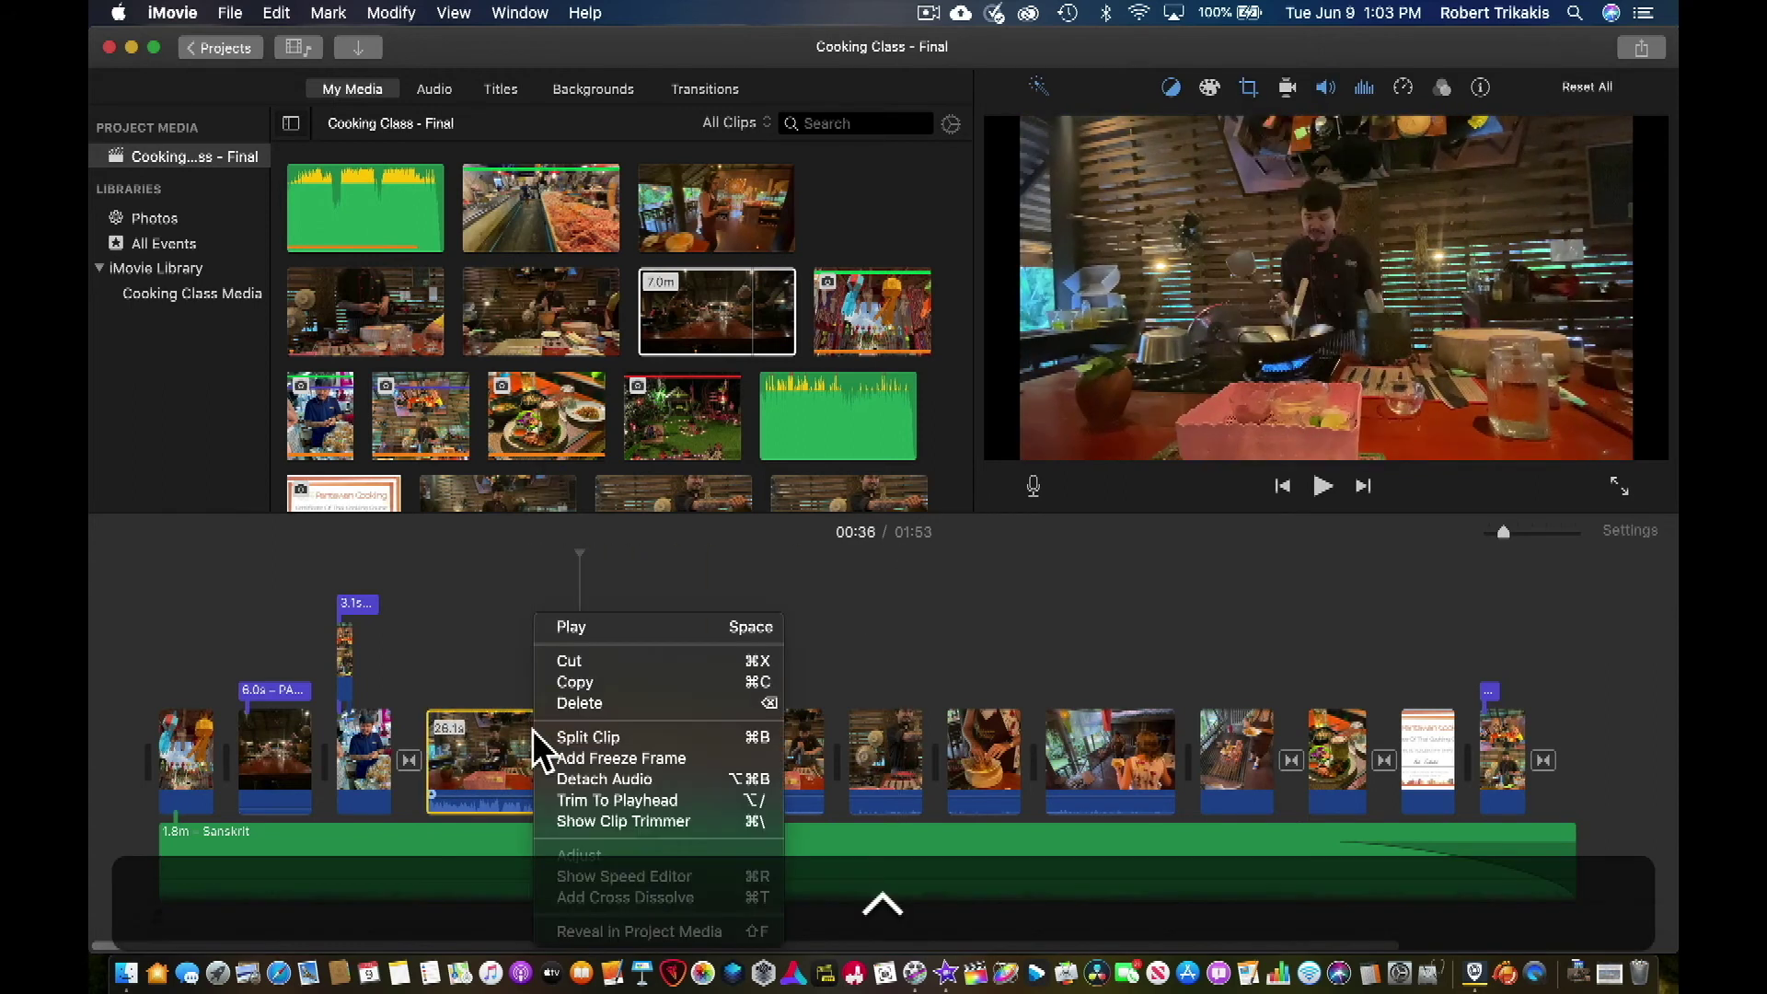
pyautogui.click(582, 781)
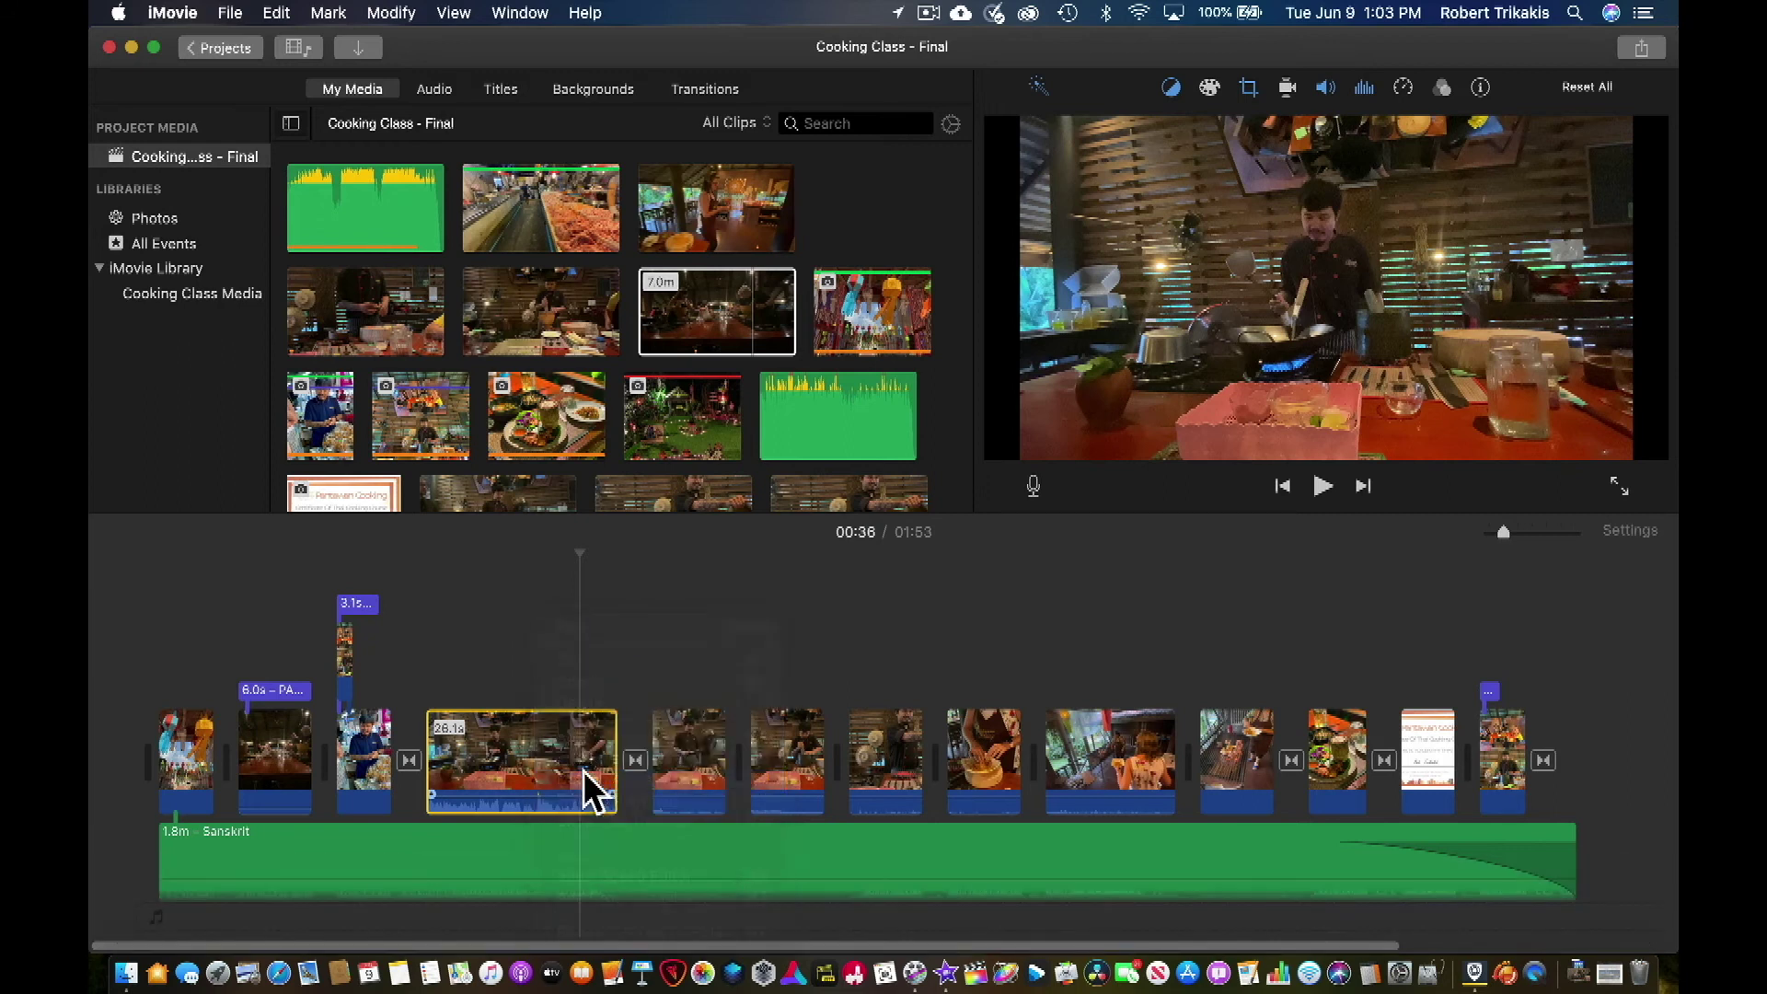
pyautogui.scroll(-3, 589, 704)
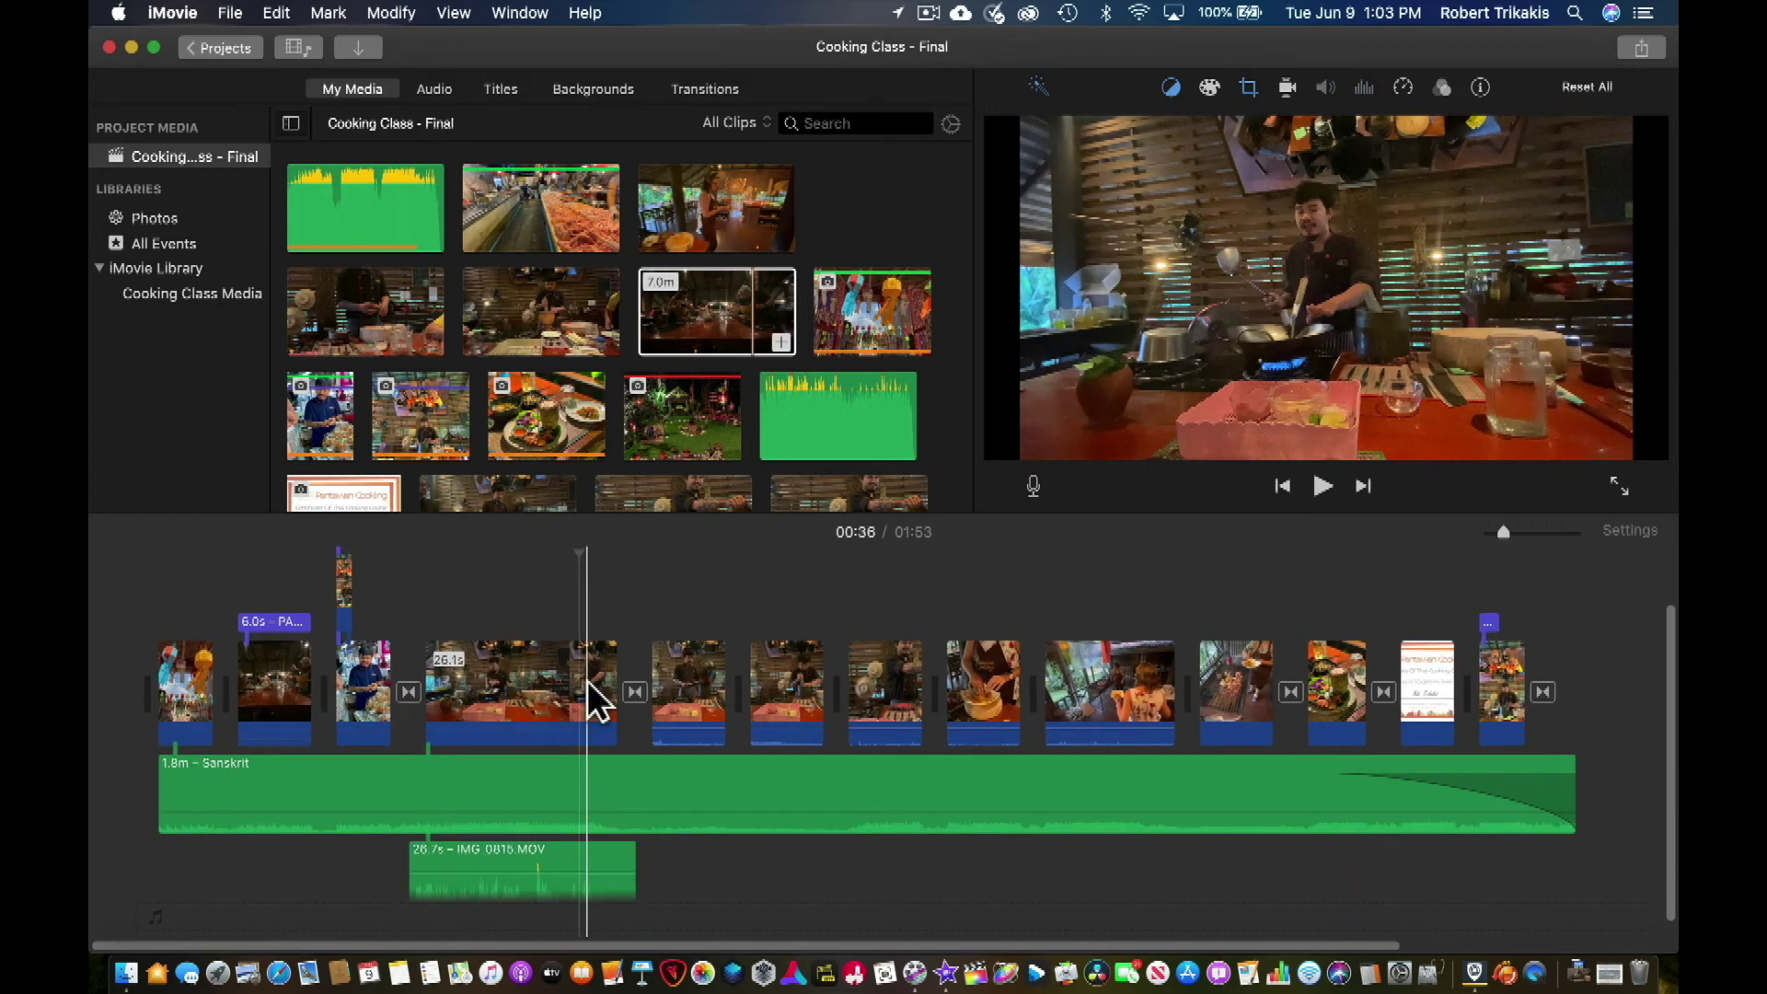
pyautogui.moveTo(583, 860); pyautogui.dragTo(591, 768)
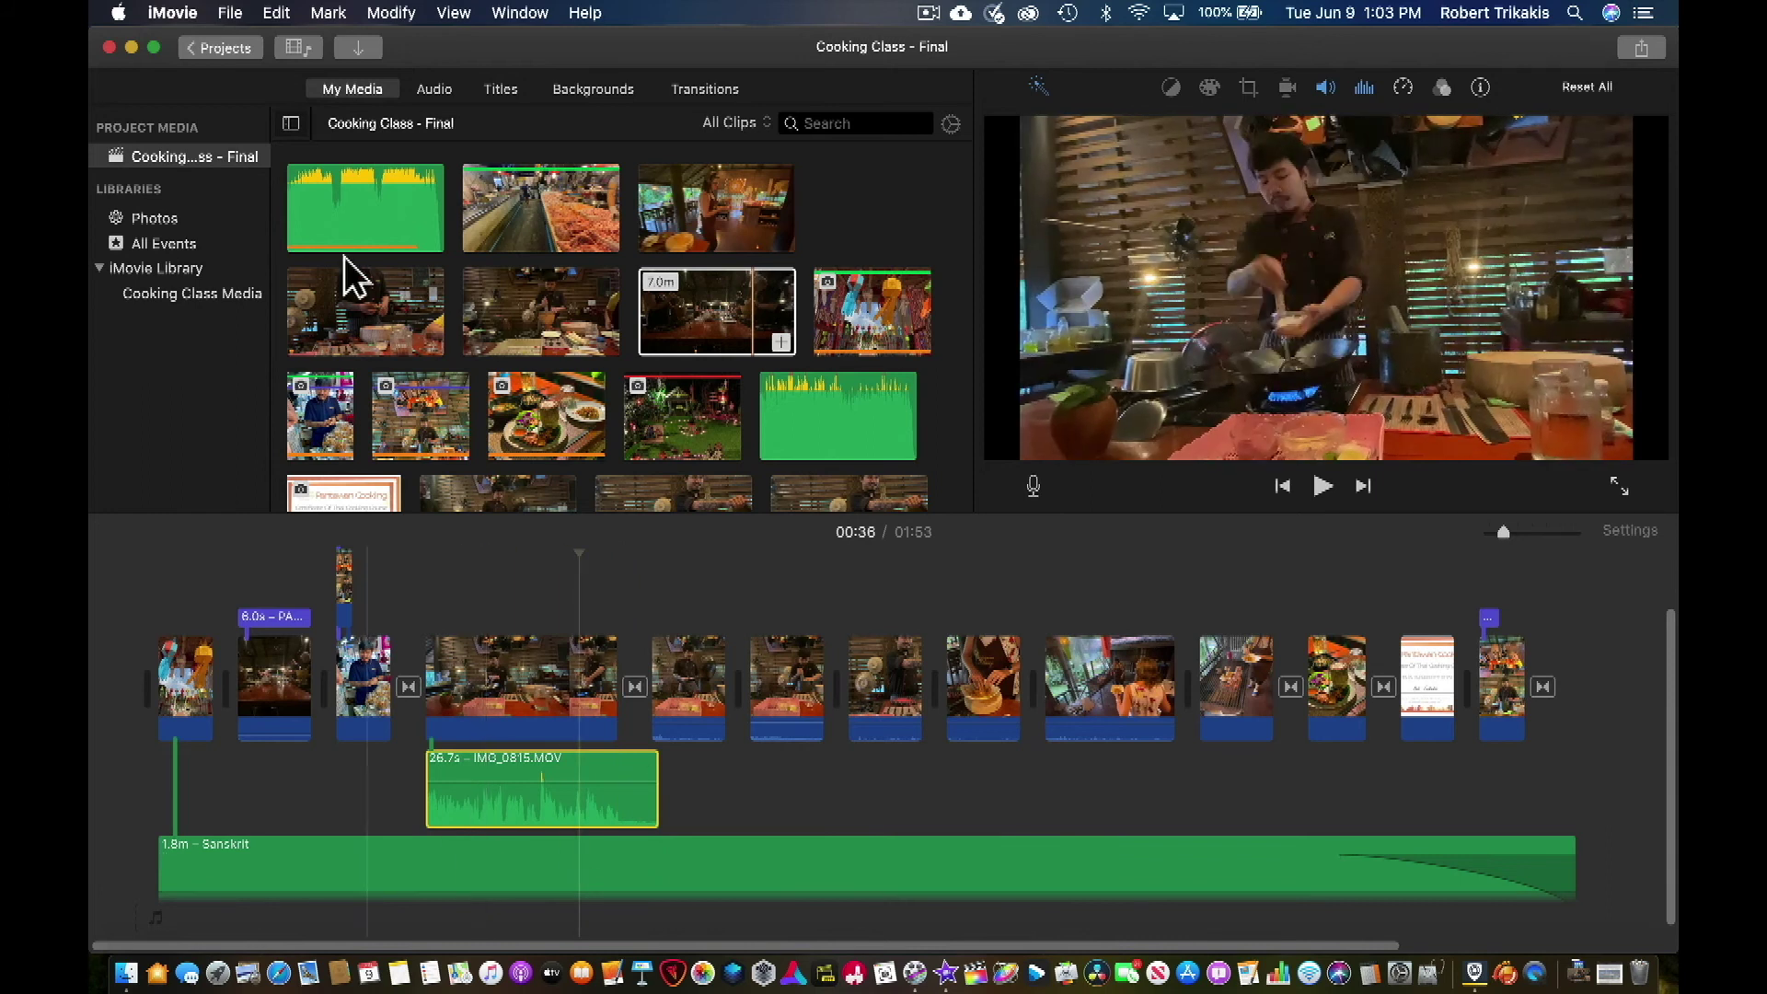
pyautogui.click(230, 13)
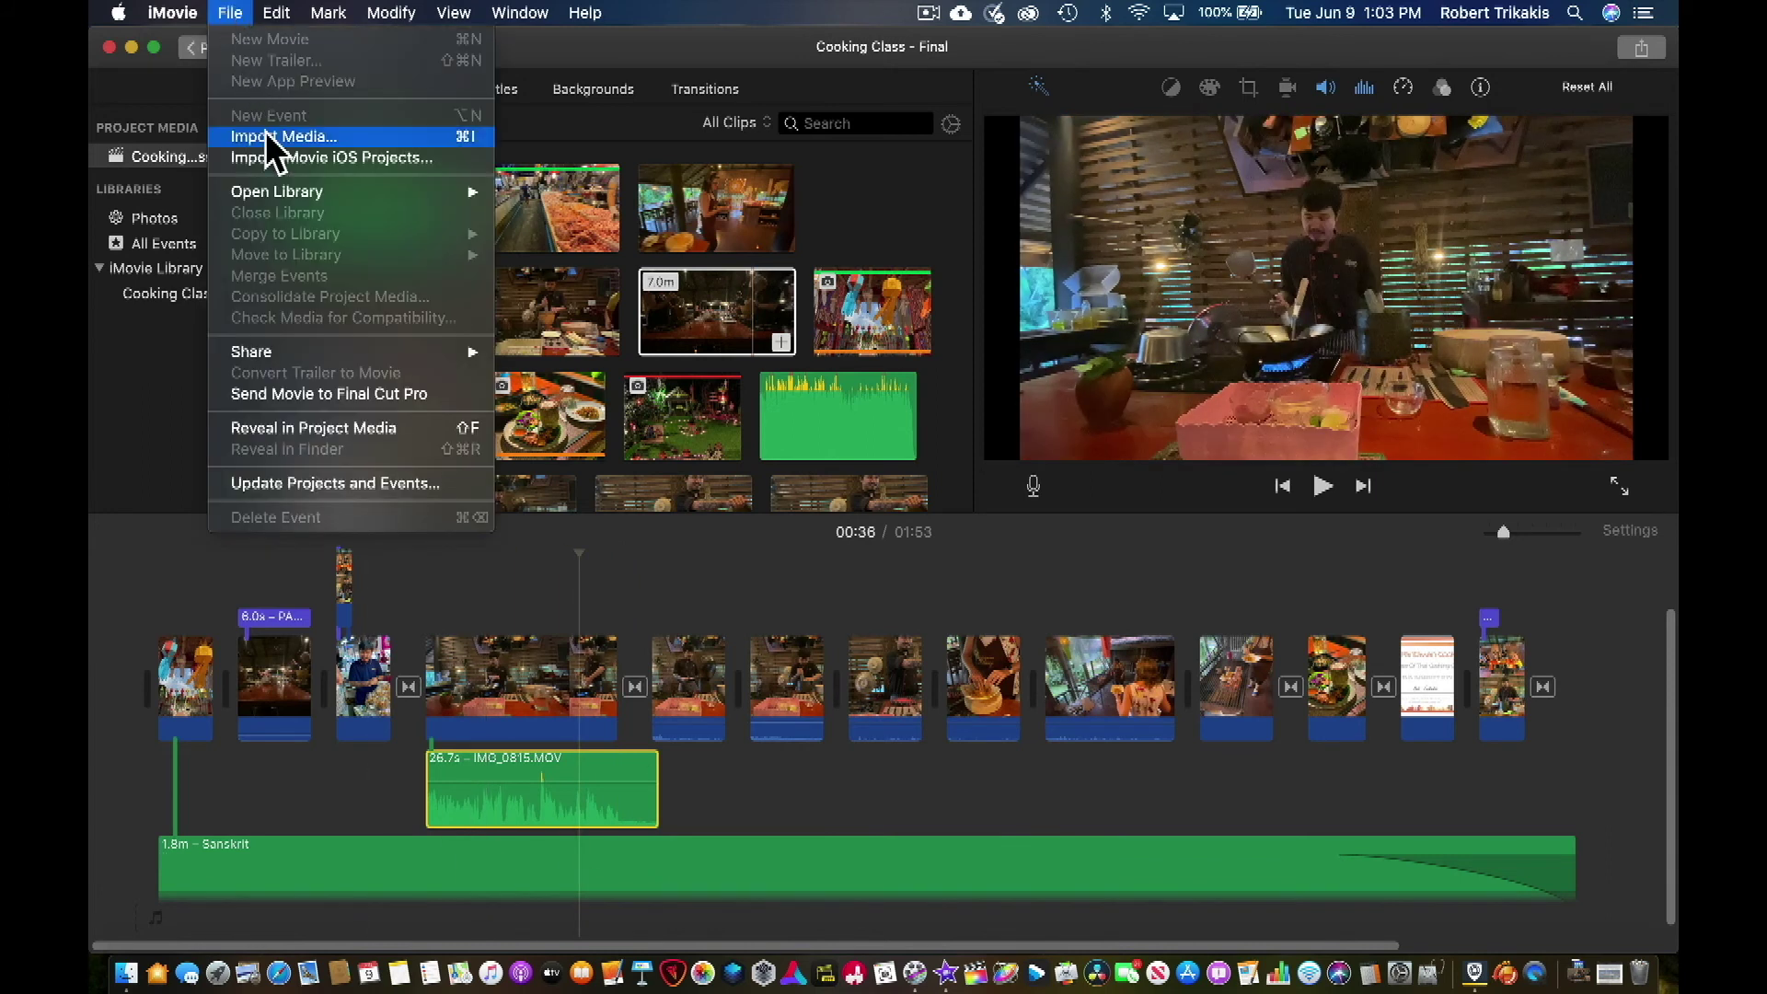
pyautogui.click(957, 812)
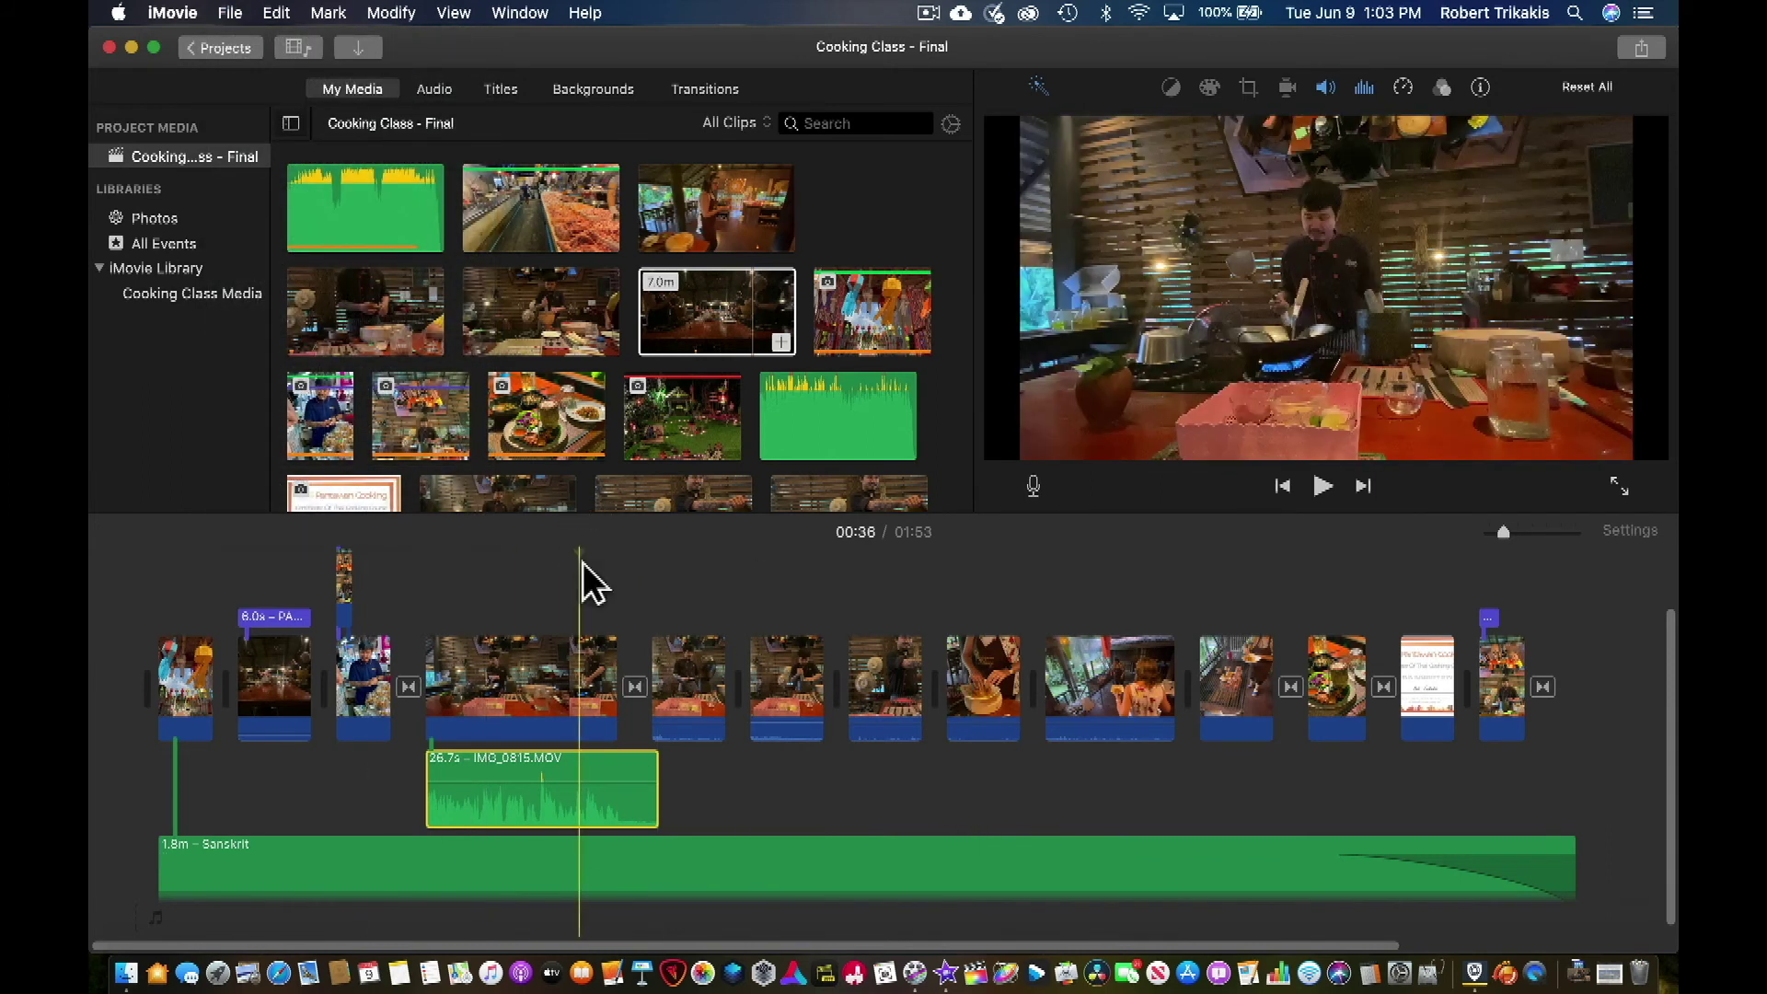
# - Scrub the playhead back to 00:21 and step it forward and backward through the long cooking clip, ending at 00:37
pyautogui.moveTo(580, 552); pyautogui.dragTo(471, 554)
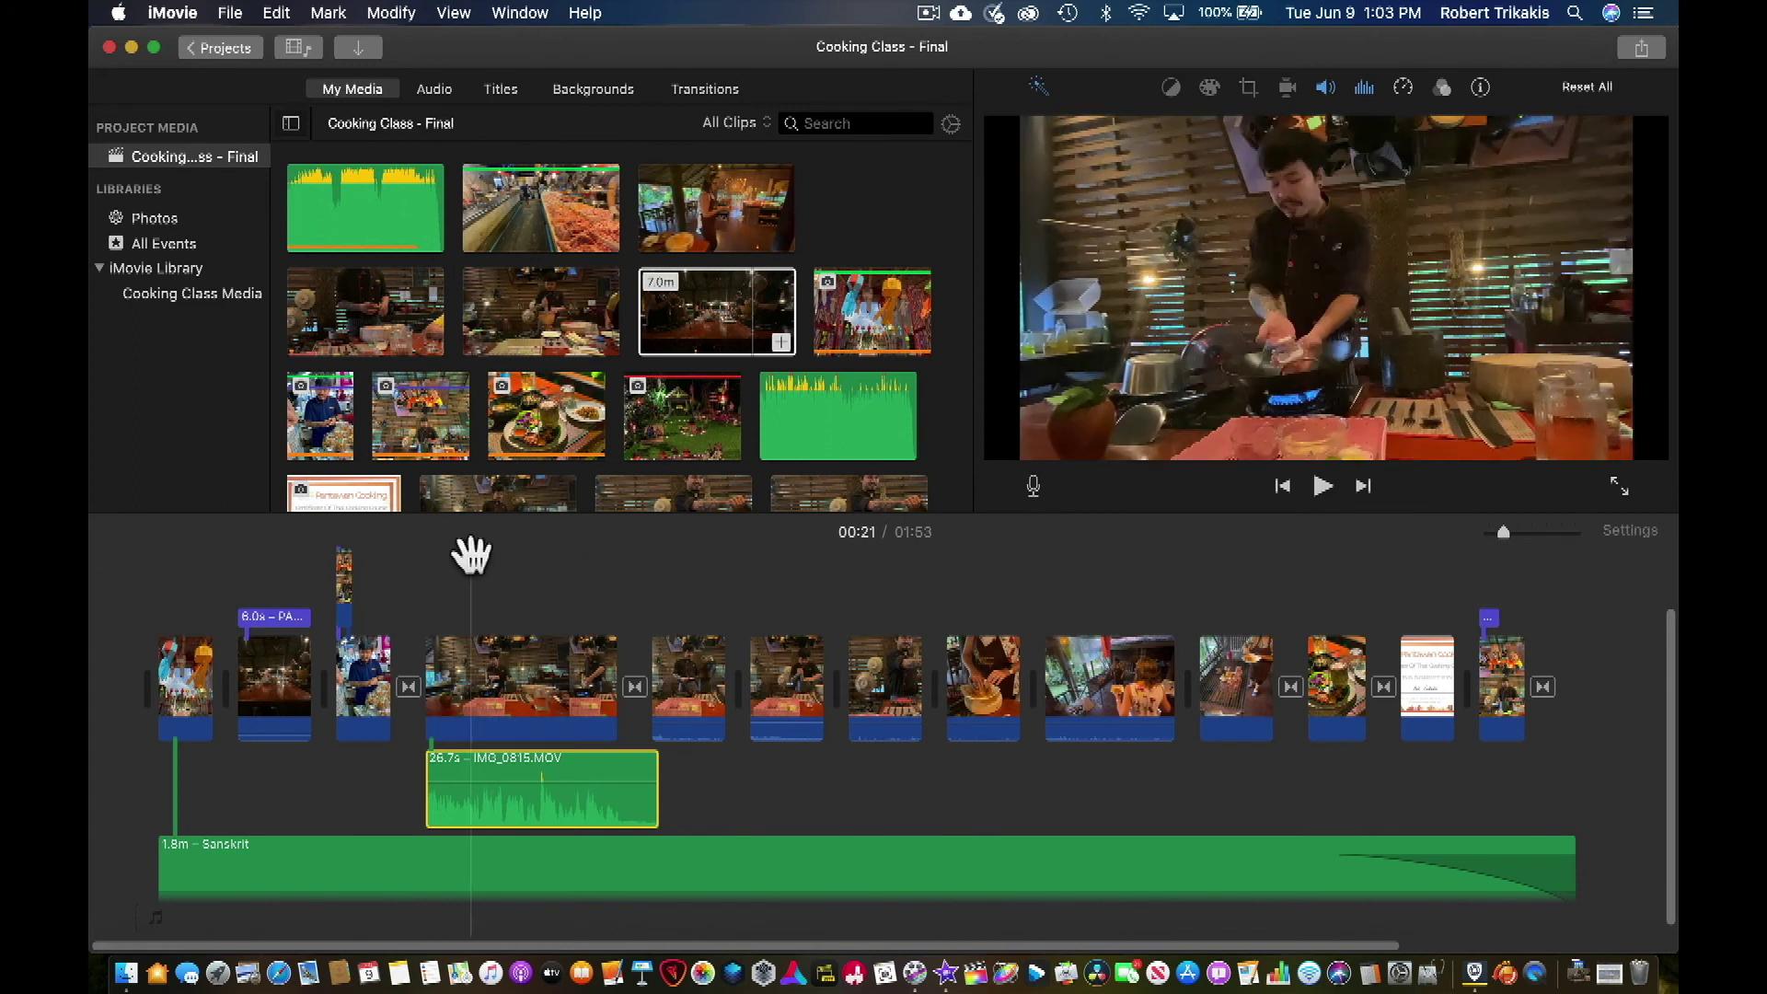
pyautogui.press('Right')
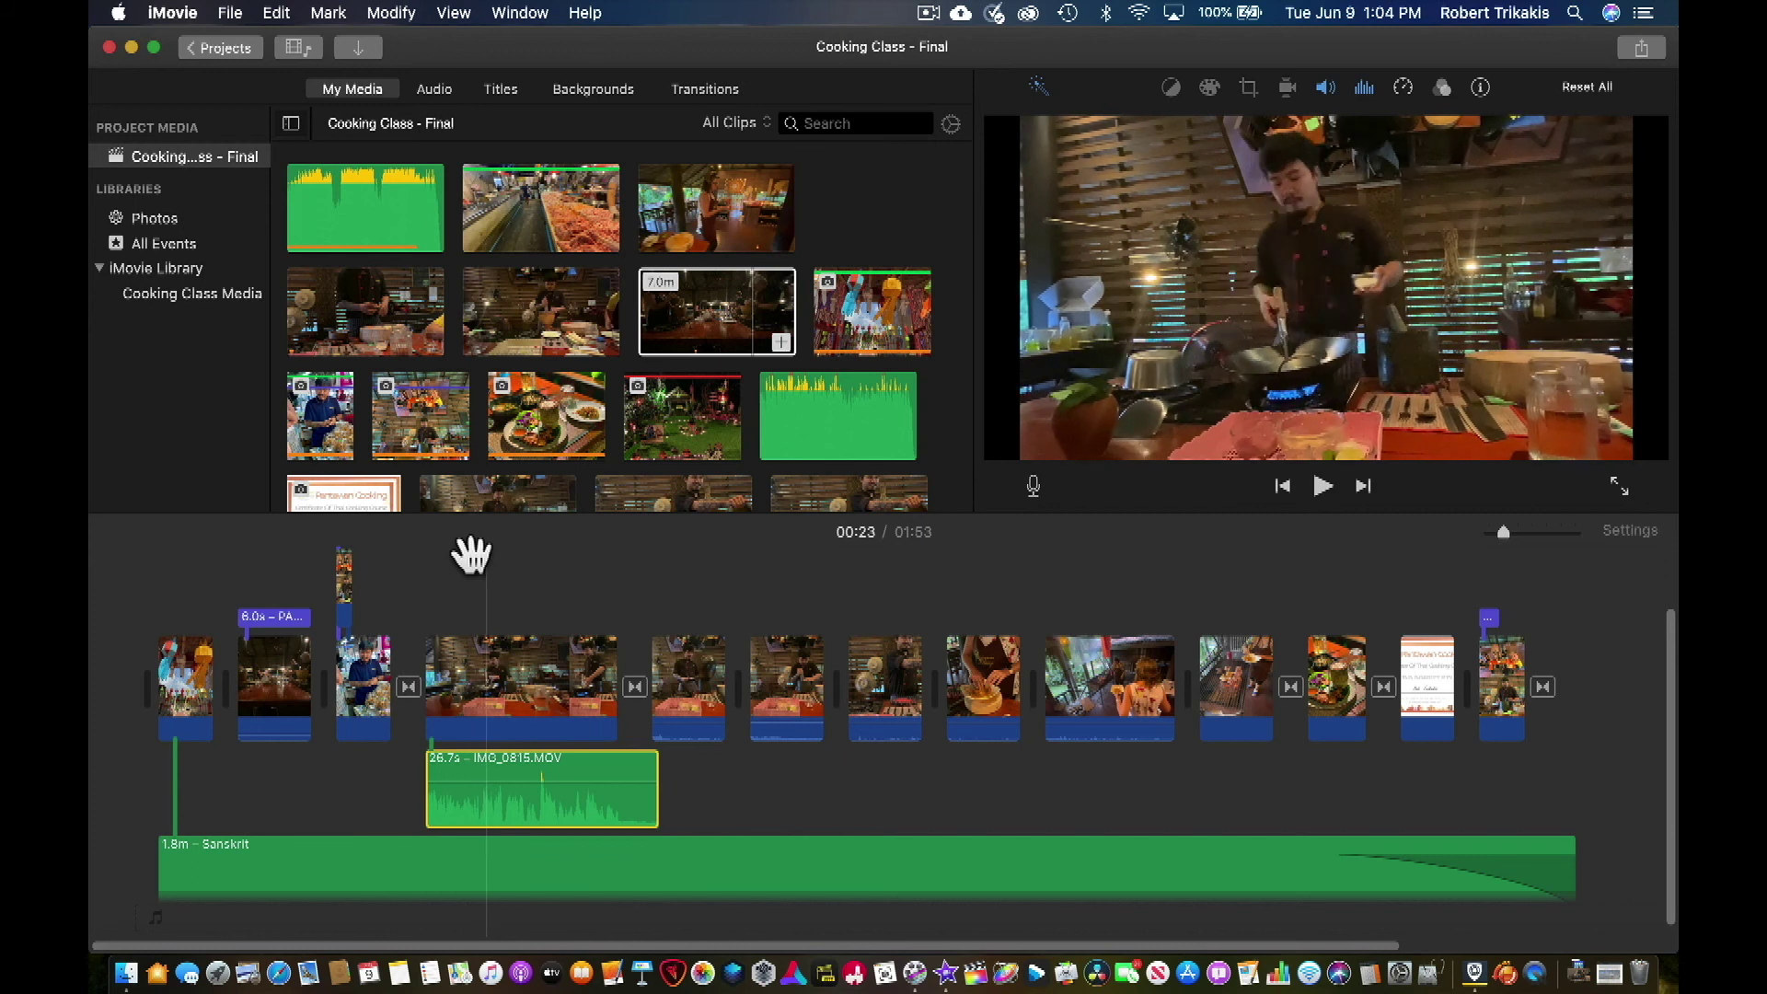
pyautogui.press('Down')
pyautogui.press('Left')
pyautogui.press('Left')
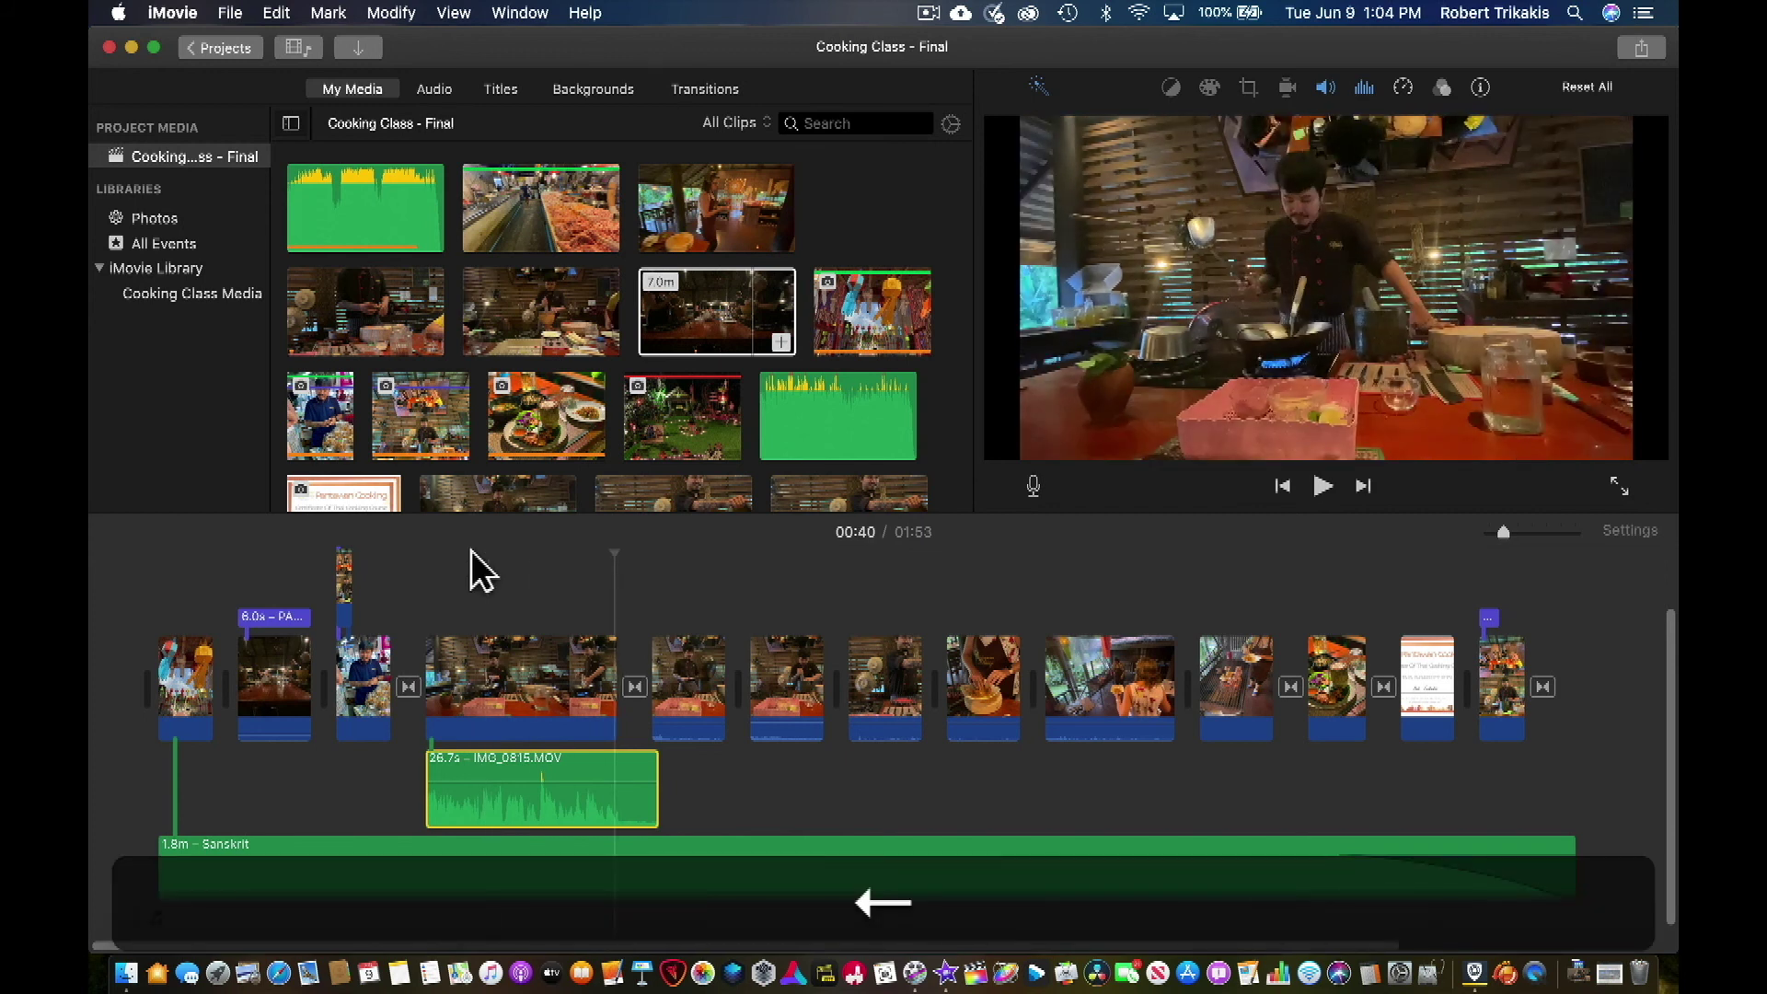
pyautogui.press('Left')
pyautogui.press('Left')
pyautogui.press('Left')
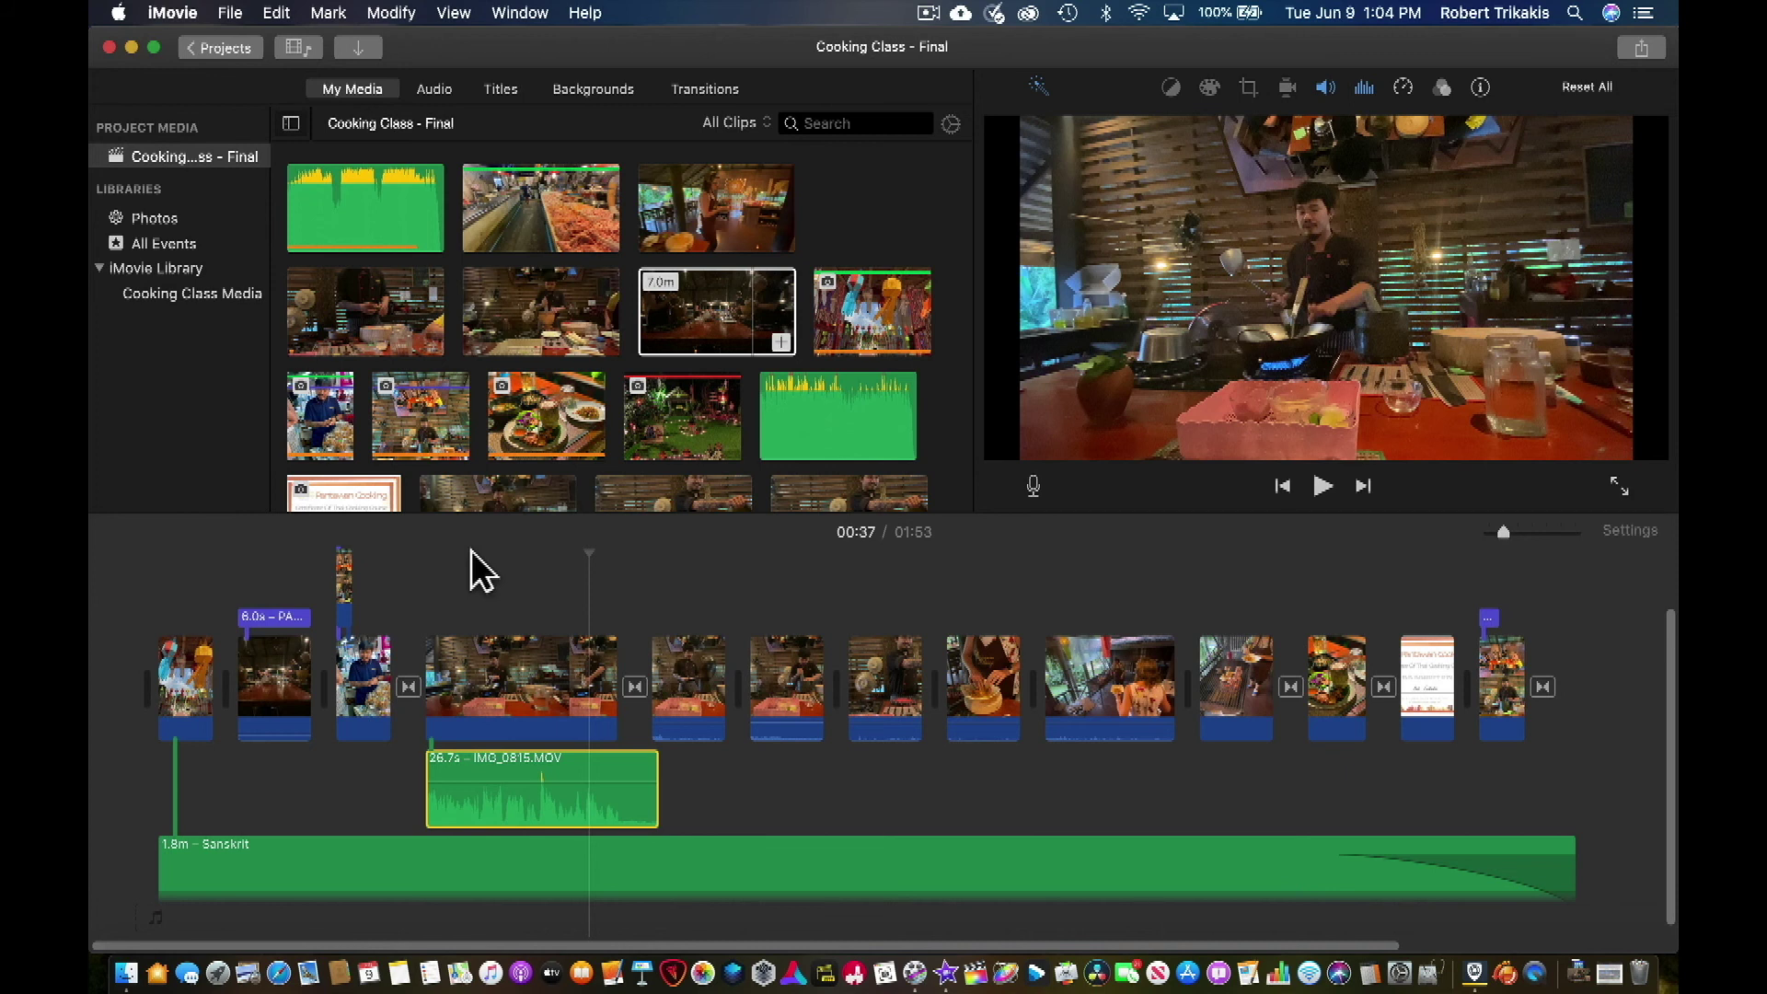
# - Play the long cooking clip from 00:37, pause, play it in reverse to 00:34, and play forward again, pausing at 00:35
pyautogui.press('space')
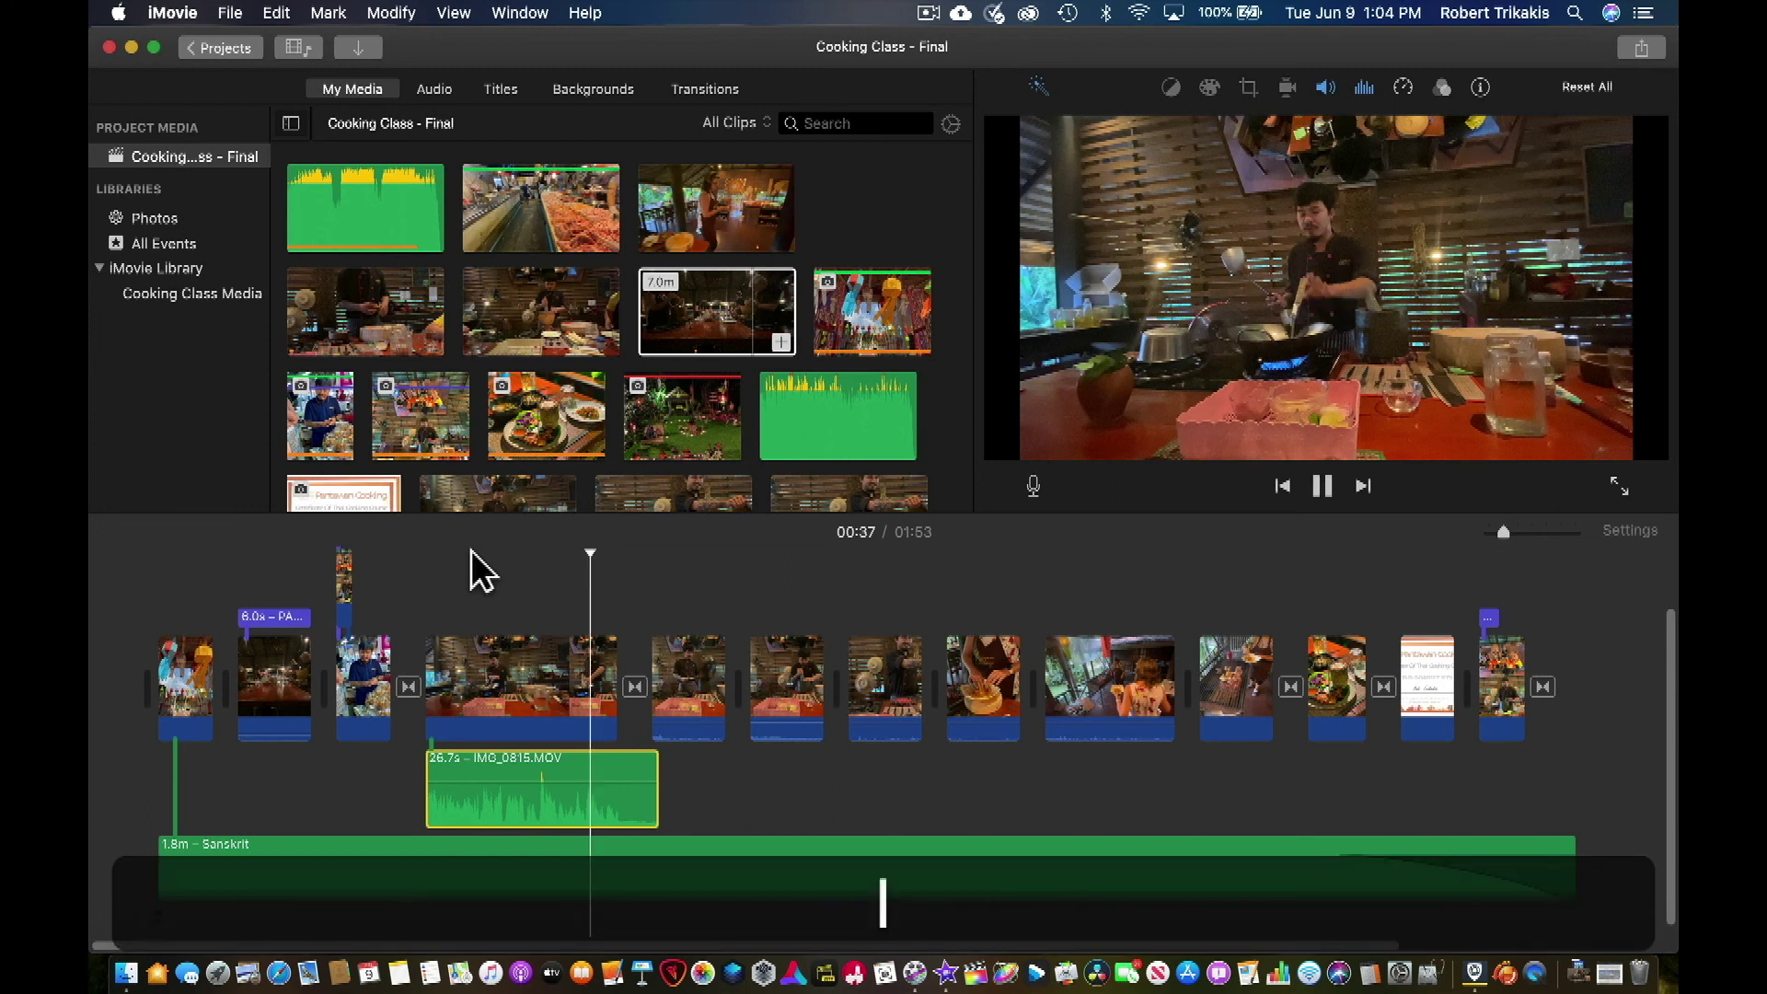
pyautogui.press('k')
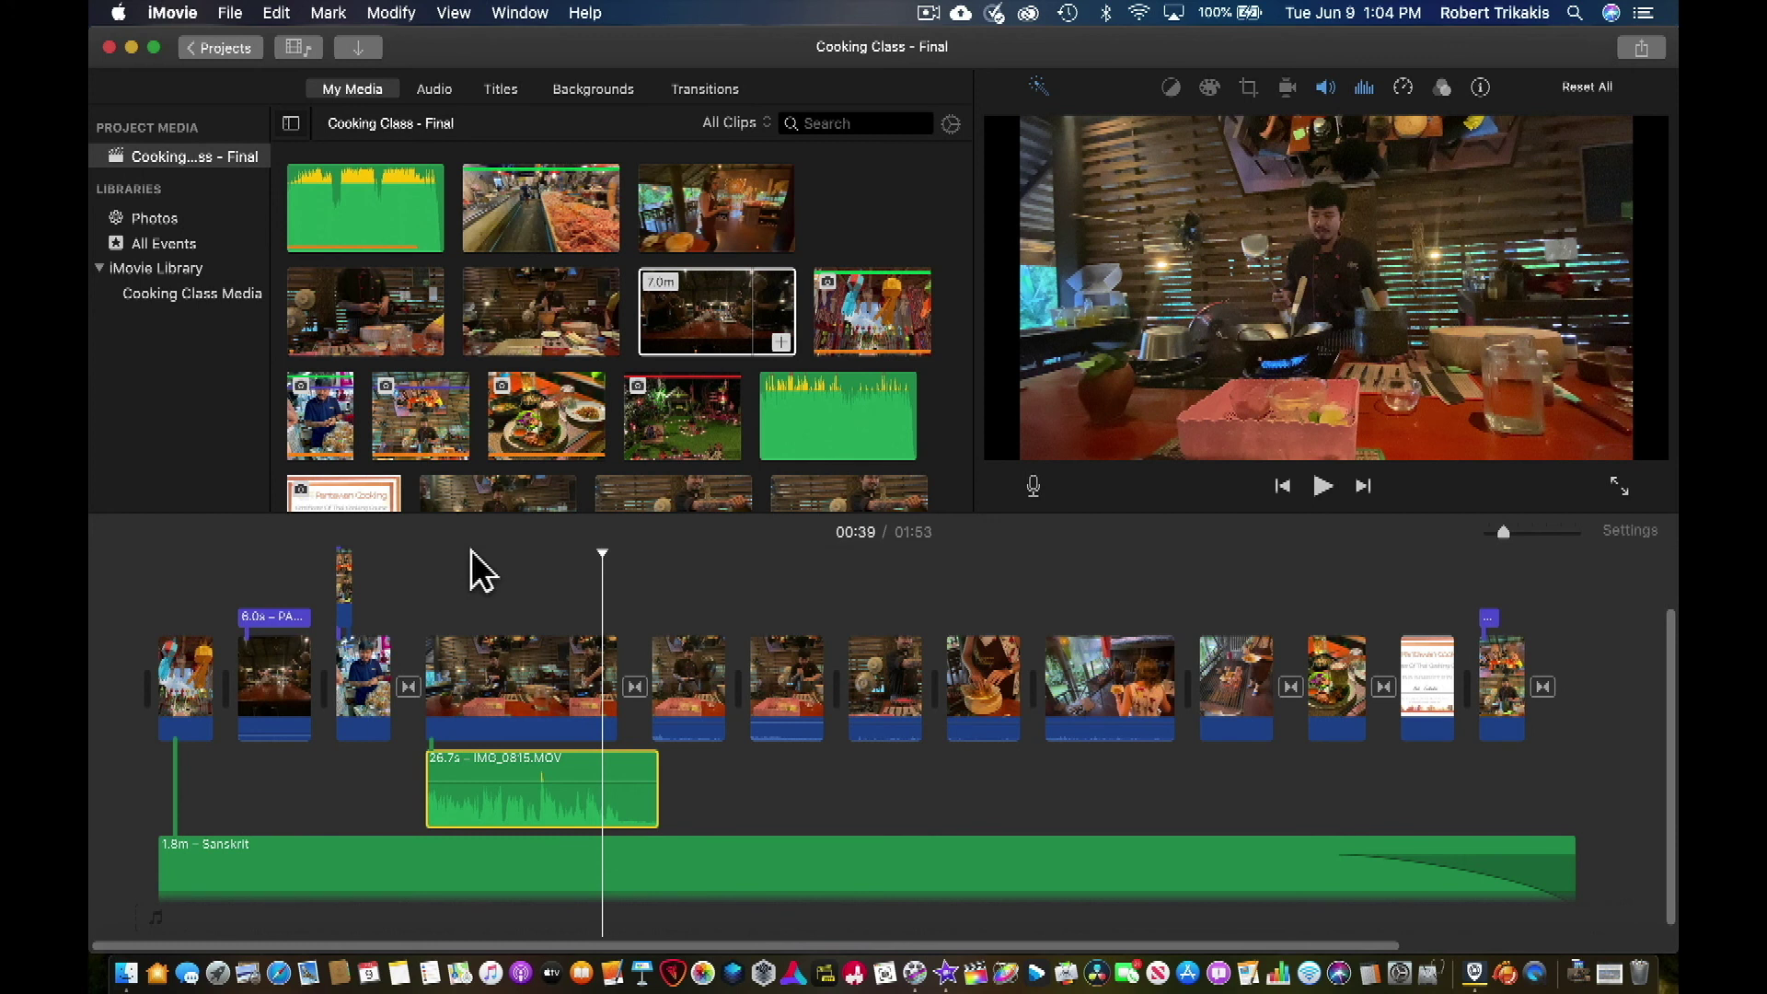
pyautogui.press('j')
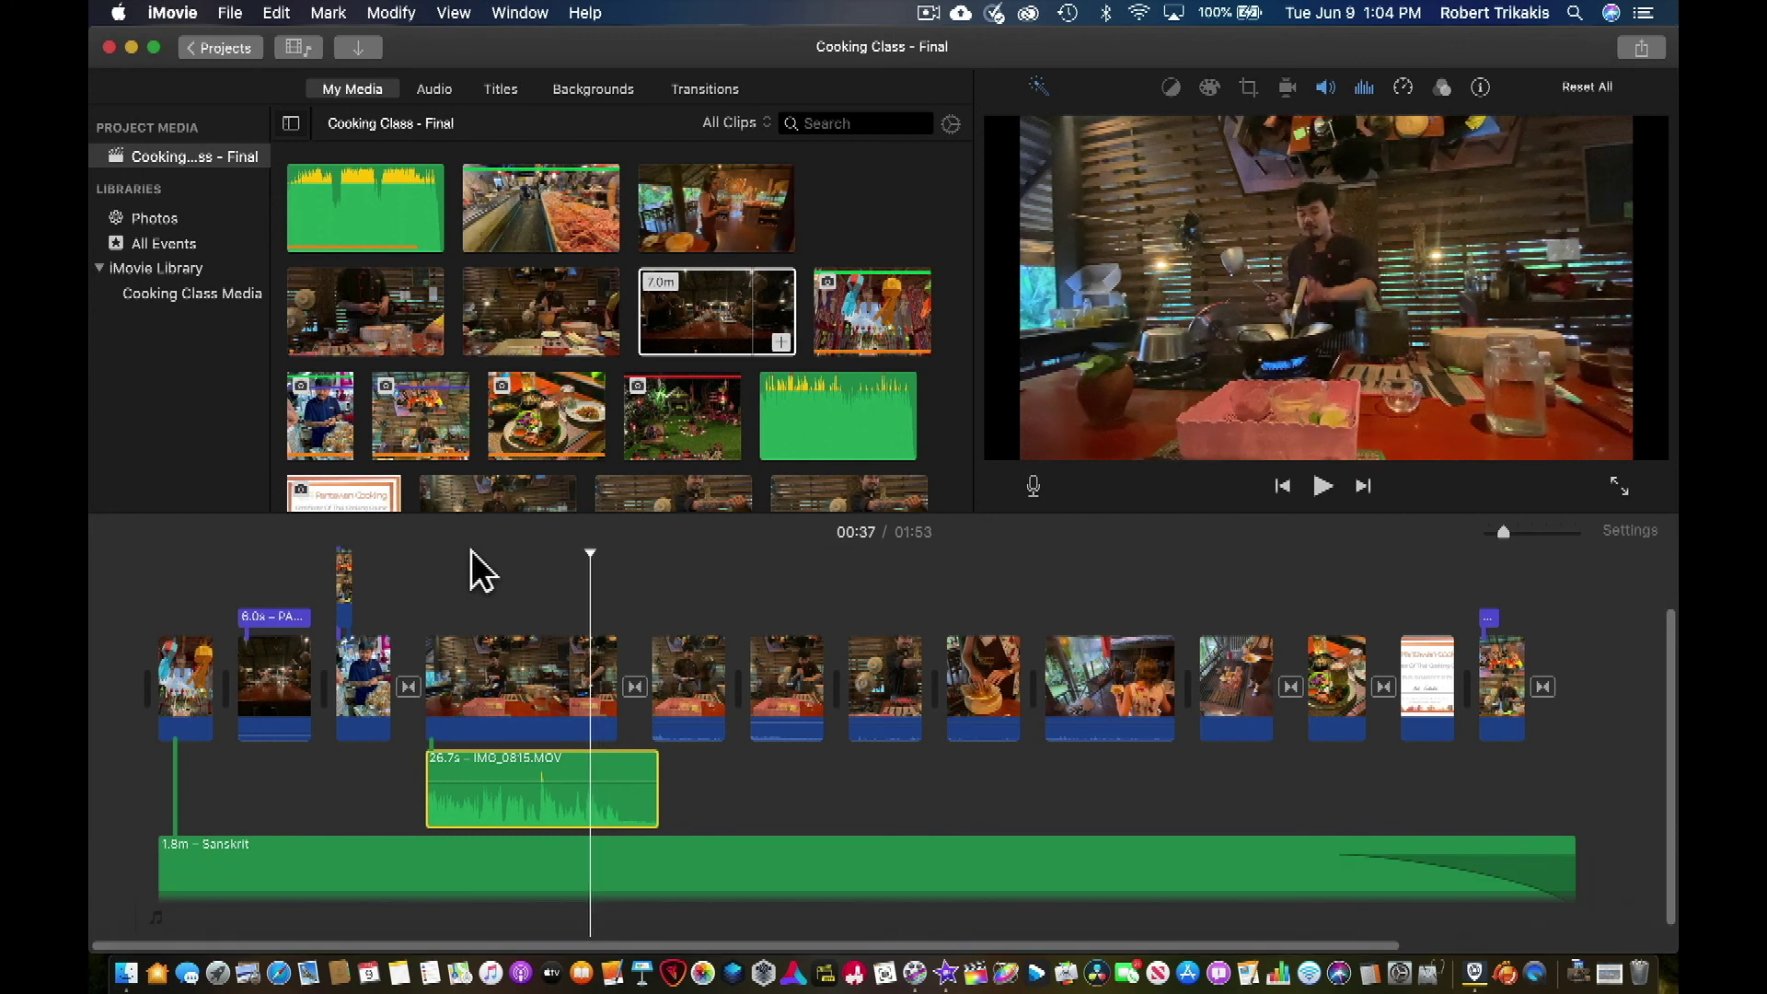
pyautogui.press('j')
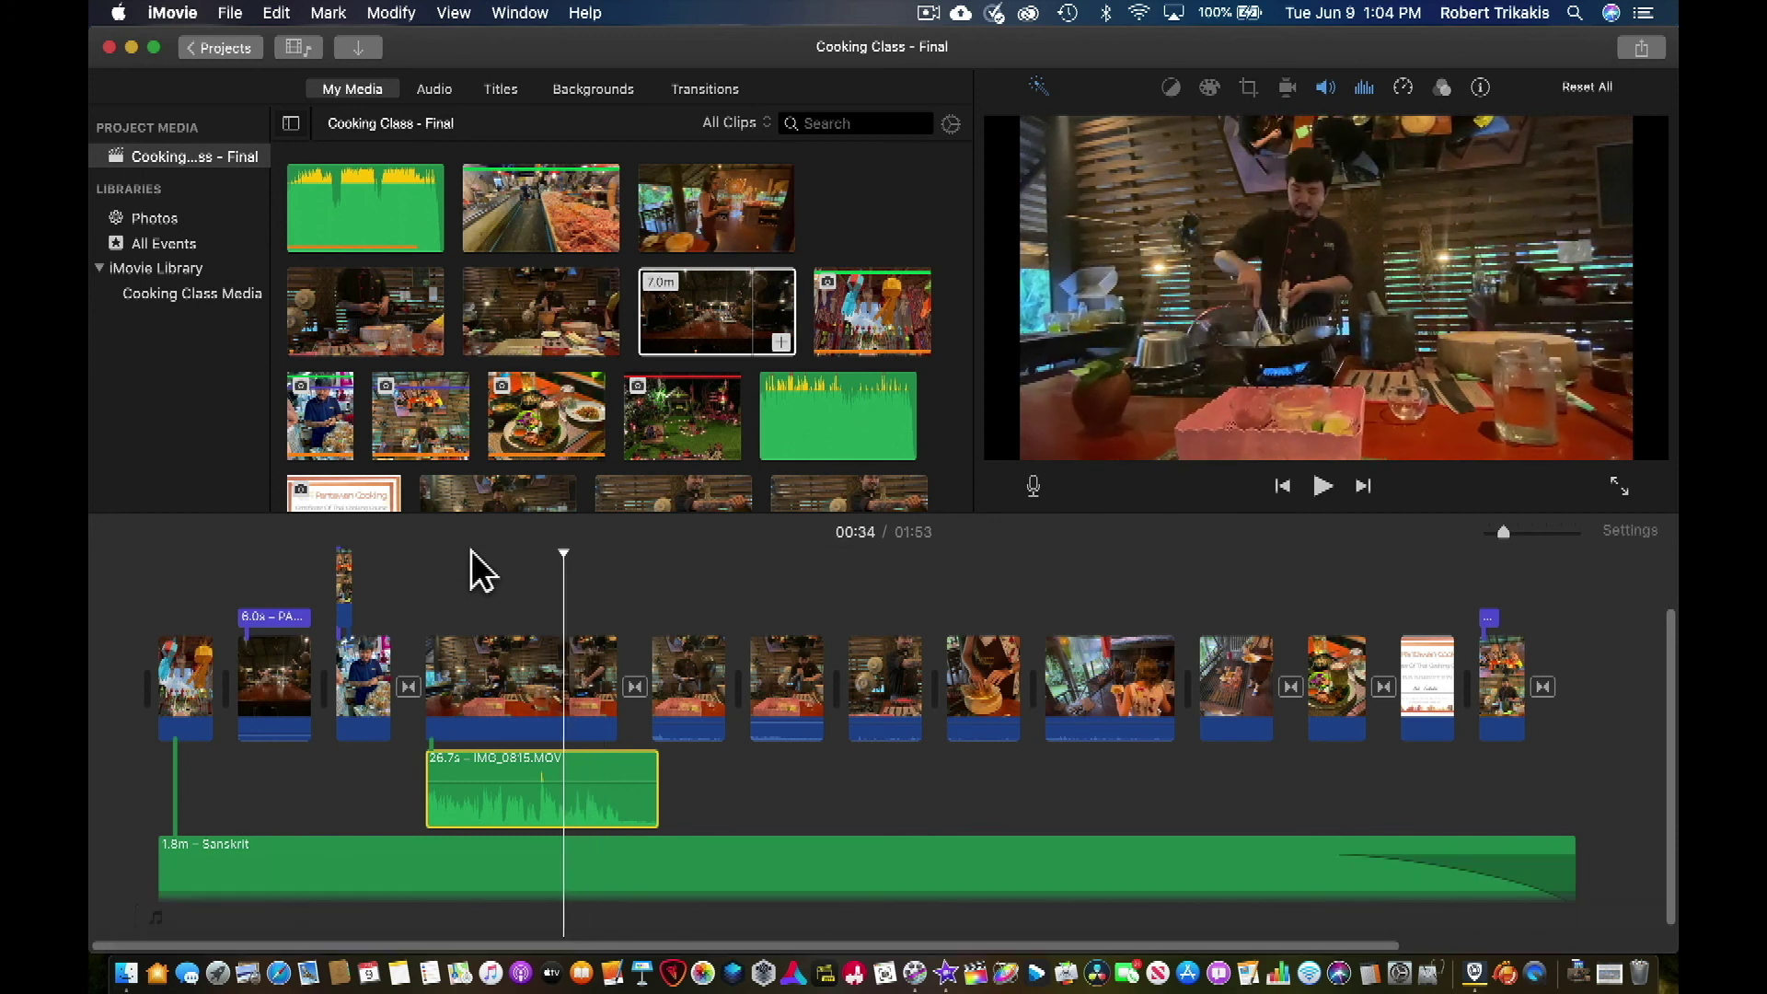
pyautogui.press('k')
pyautogui.press('l')
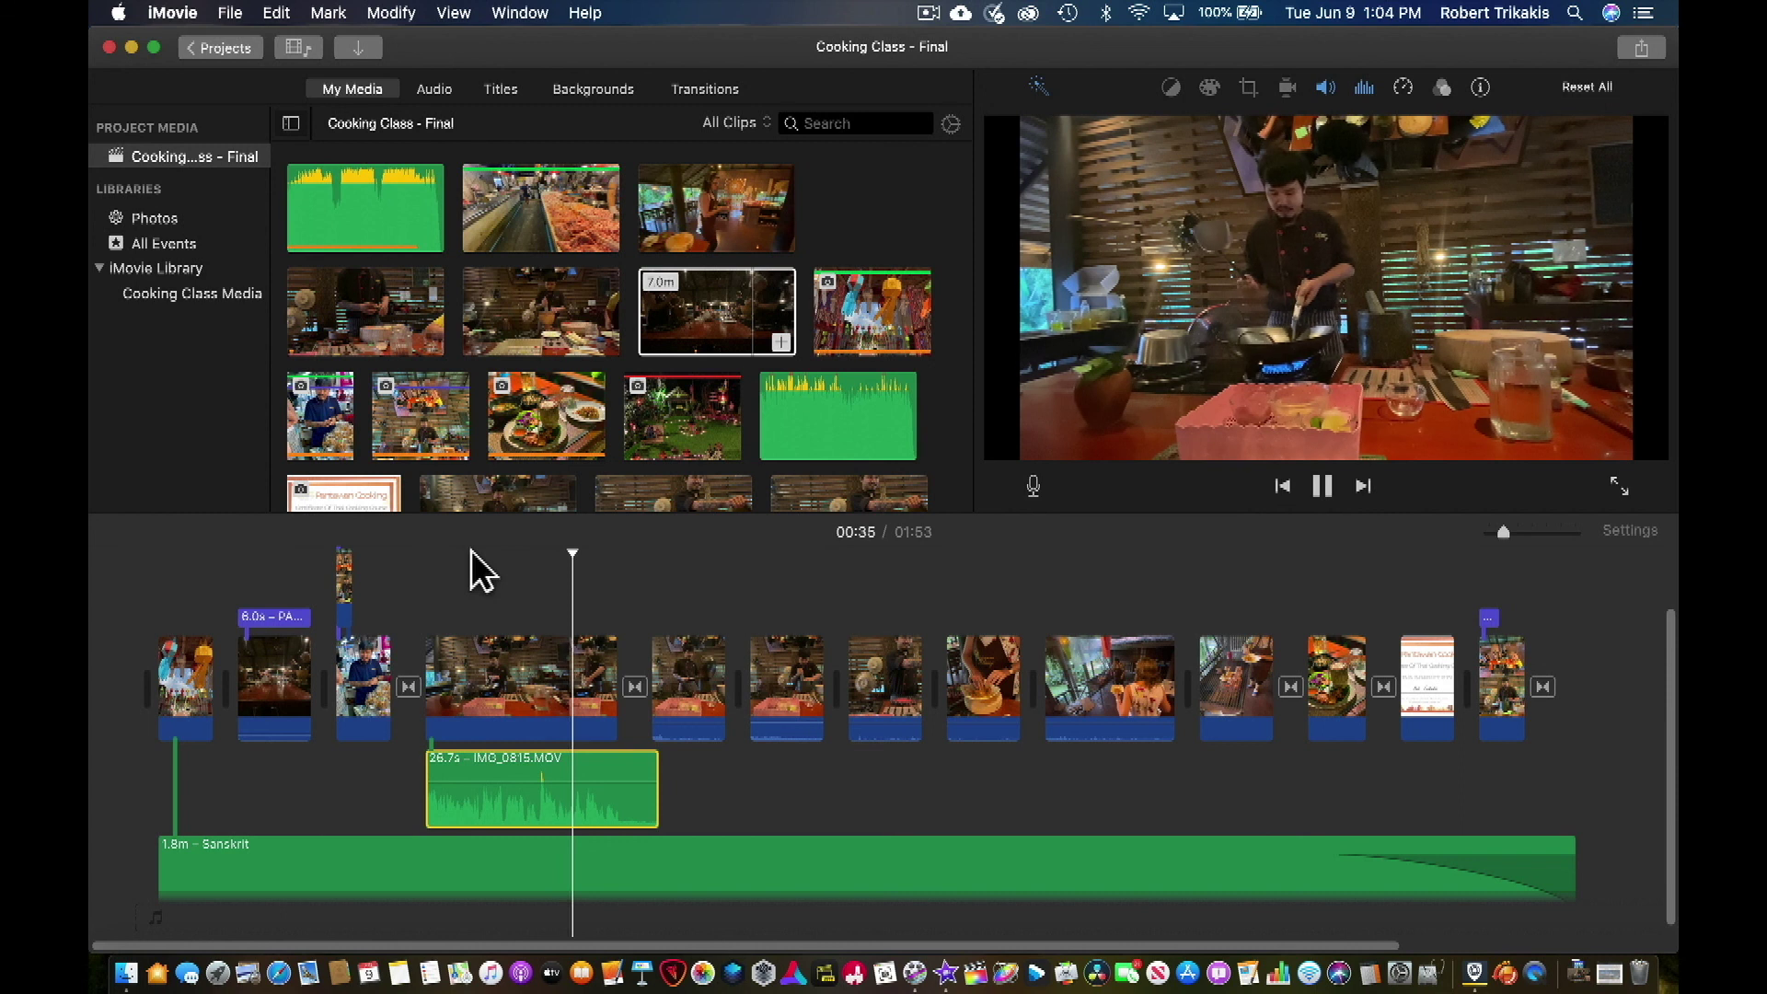
pyautogui.press('space')
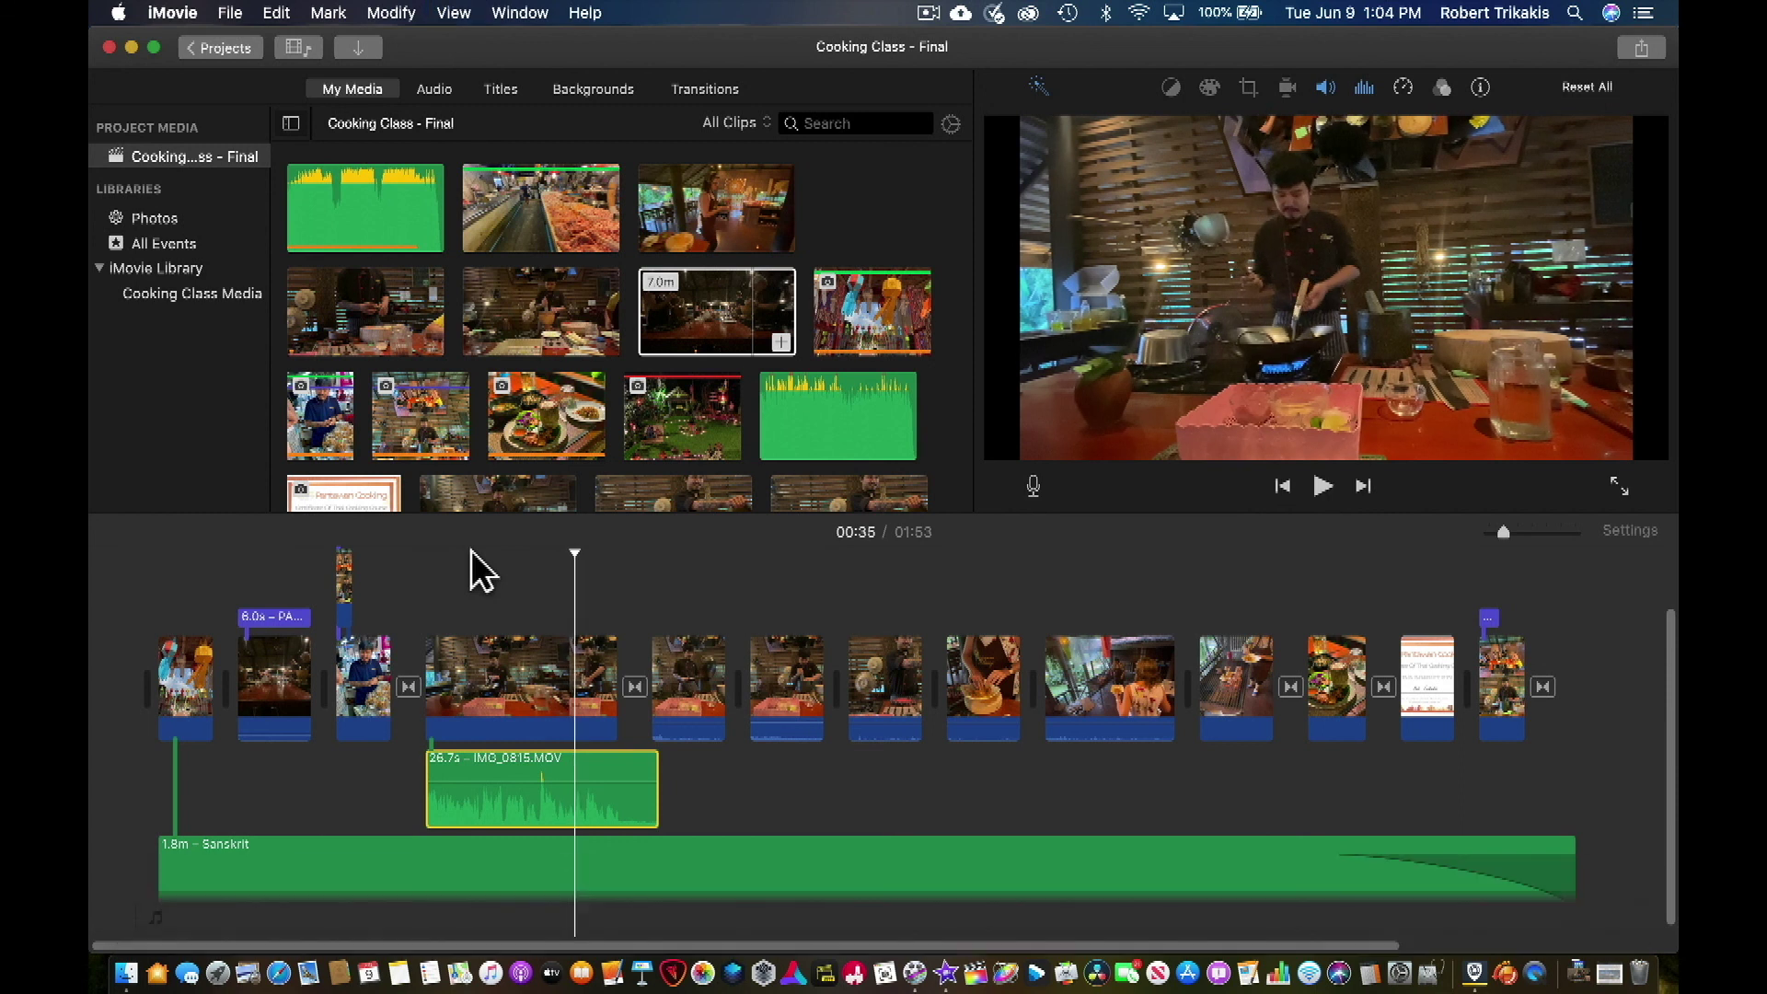